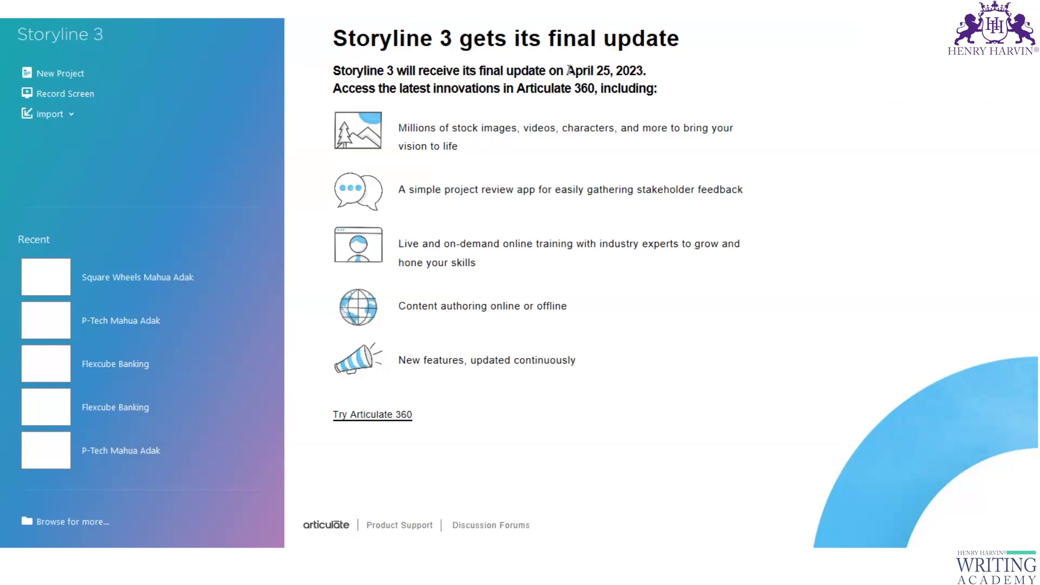
- Highlight the final update date, April 25, 2023, in the Storyline 3 announcement
left_click_drag(570, 70, 643, 71)
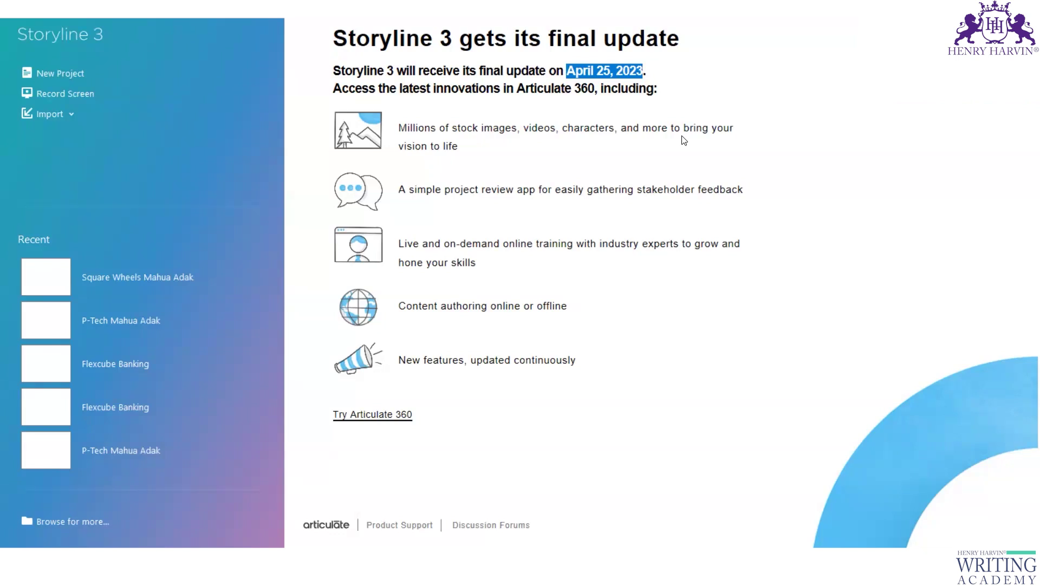
left_click(562, 76)
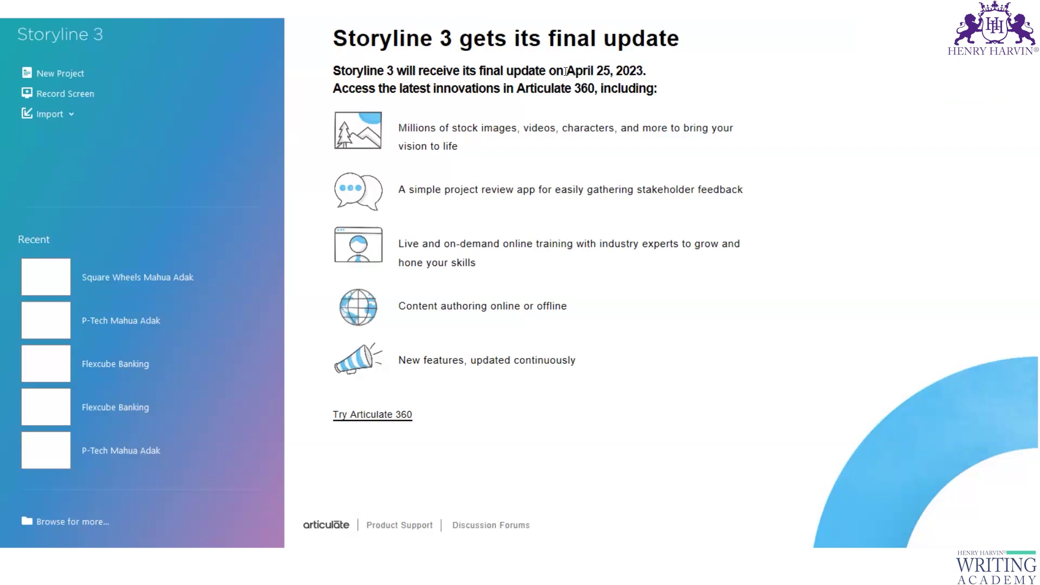
left_click_drag(565, 71, 640, 71)
left_click(607, 71)
left_click_drag(567, 71, 649, 76)
- Switch to the Storyline 360 start screen to view it, and return to the Storyline 3 start screen
mouse_move(705, 580)
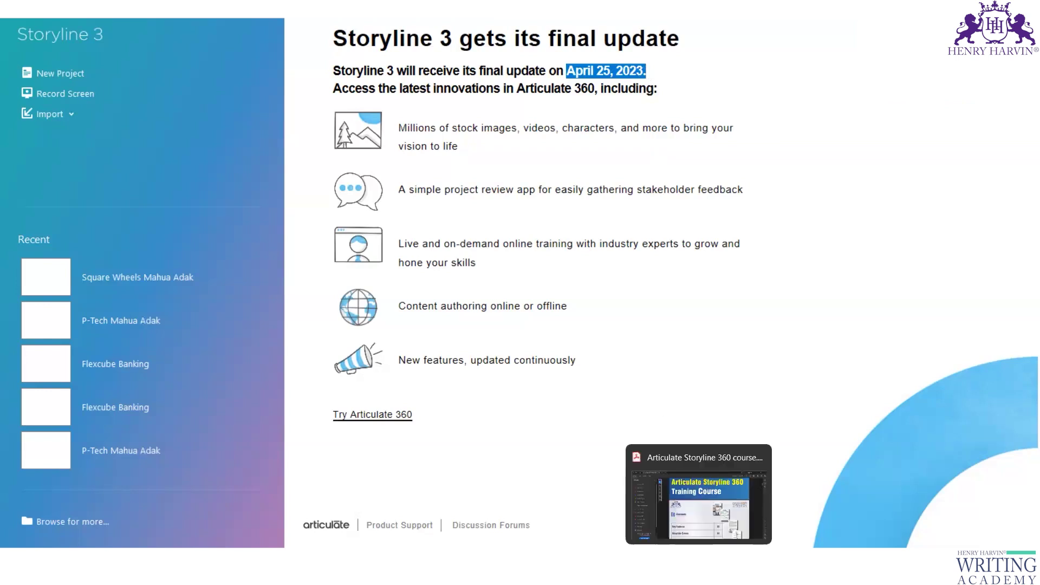
left_click(750, 493)
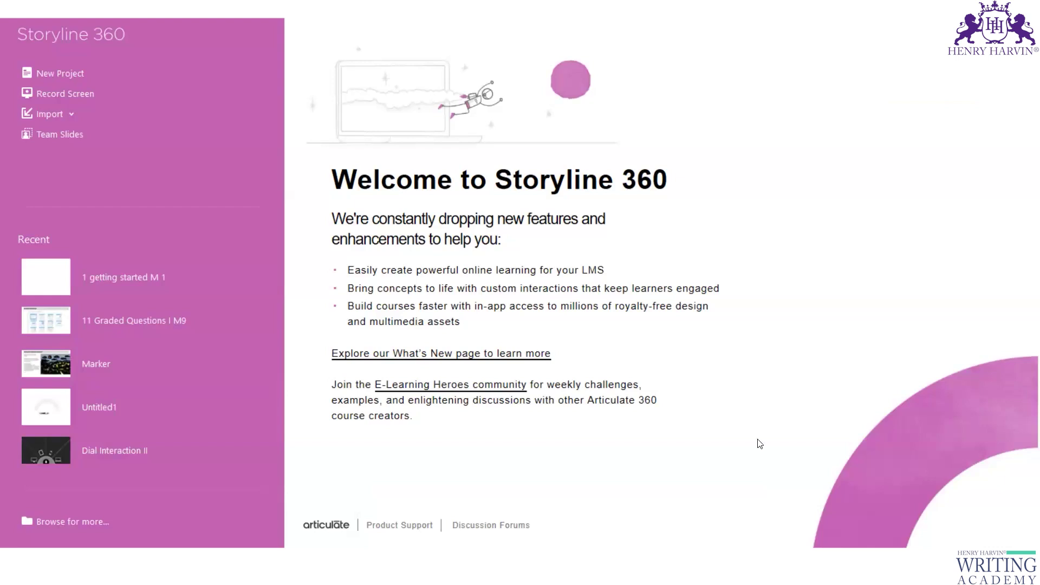
mouse_move(738, 529)
left_click(684, 516)
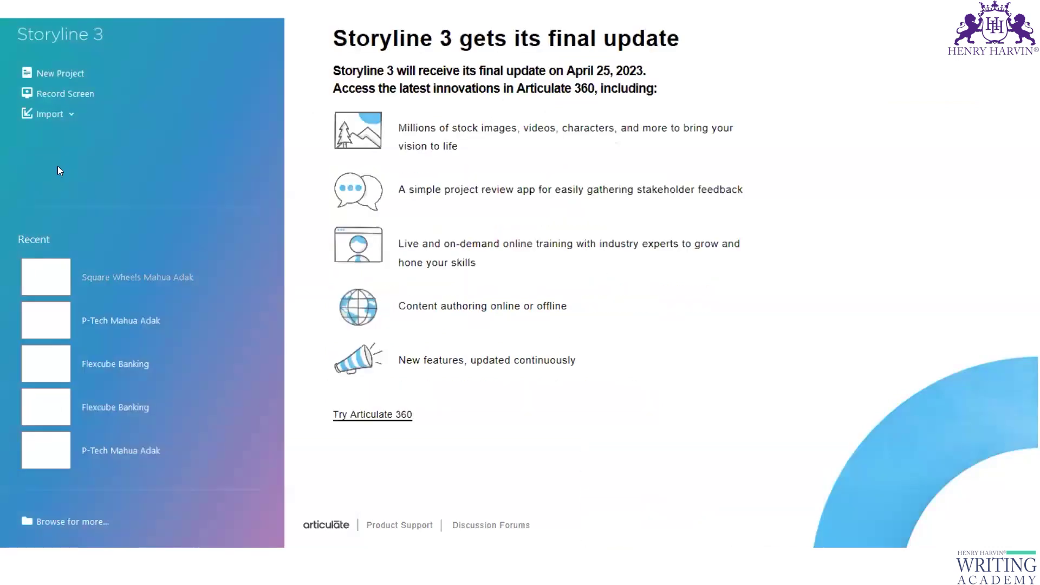
- Create a new Storyline 3 project, open its first slide for editing, and shrink the timeline area to show the whole slide
left_click(61, 73)
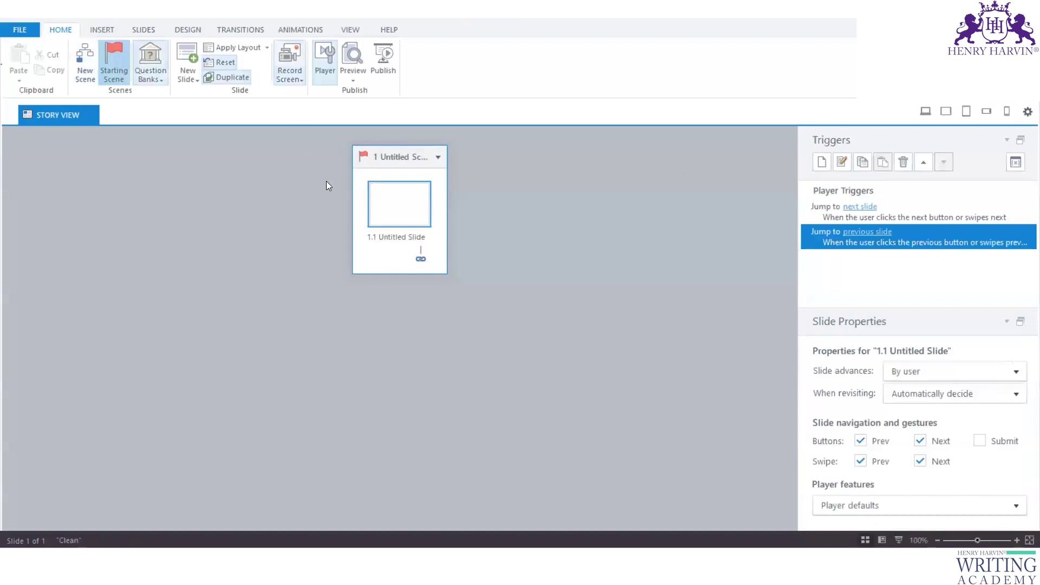
double_click(399, 212)
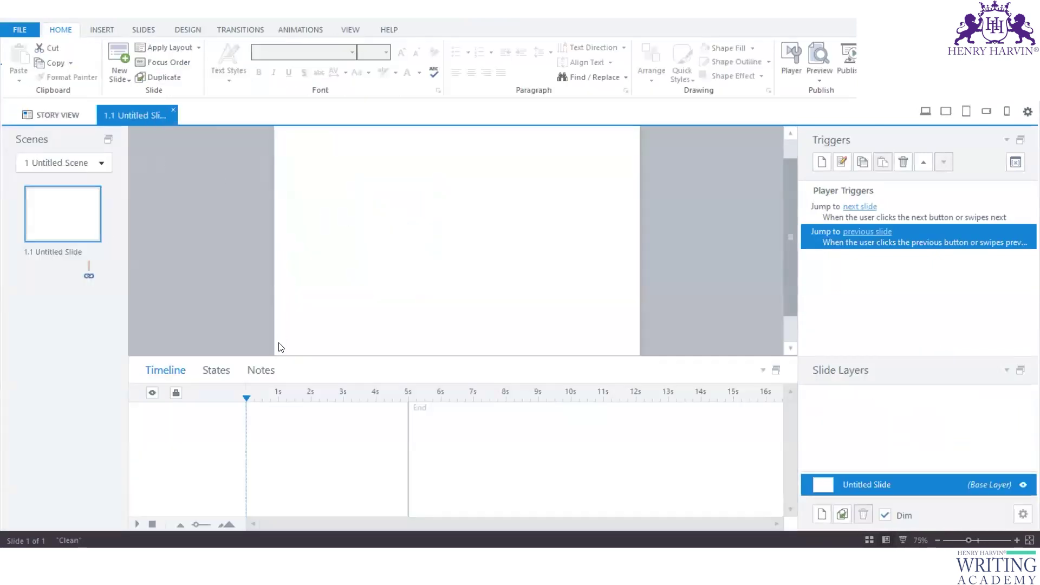
left_click_drag(278, 357, 292, 466)
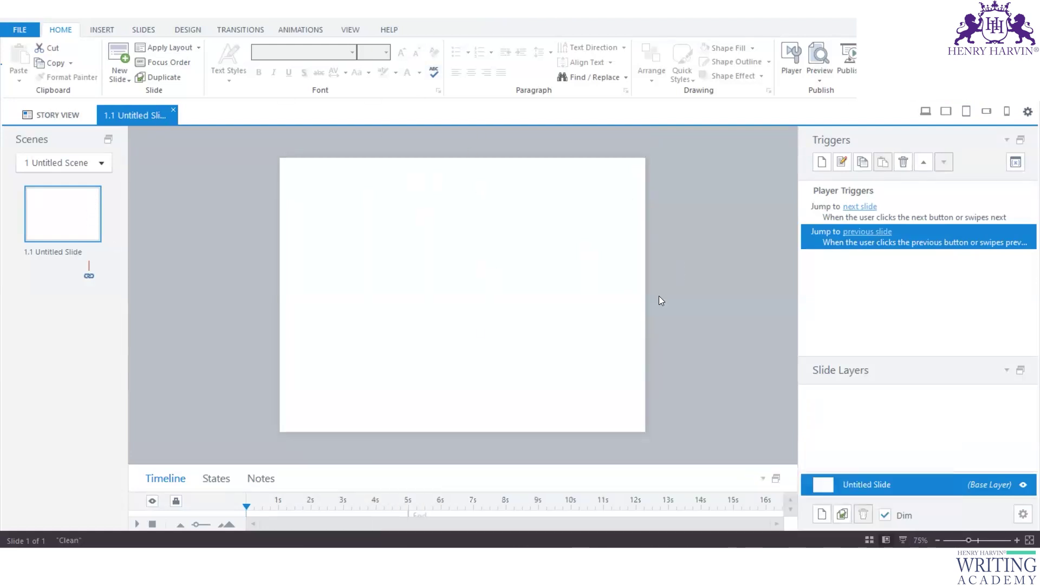
- Review the insert, slides, design, transition and animation commands available in Storyline 3
left_click(97, 32)
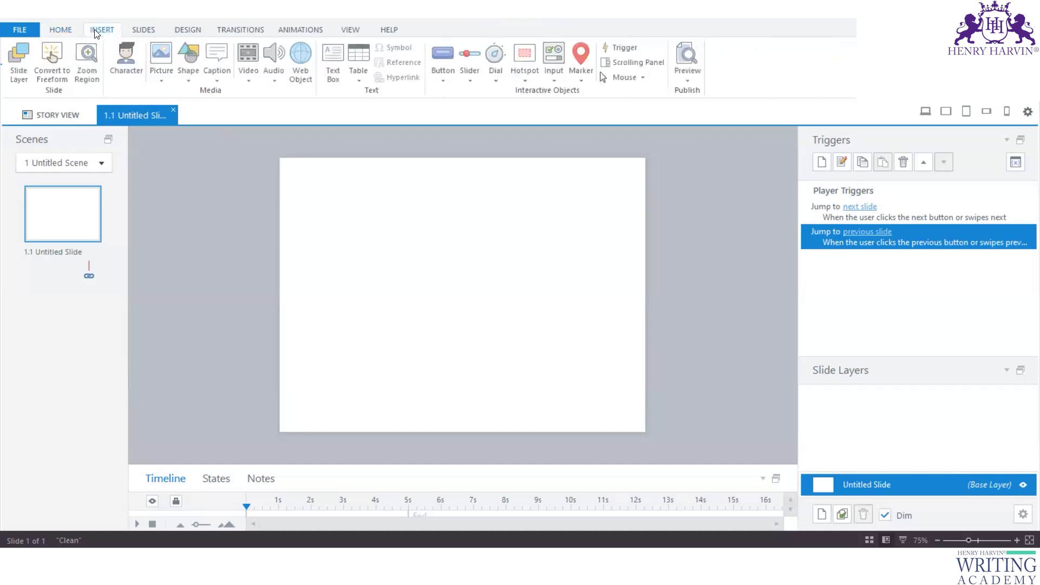
left_click(144, 31)
left_click(184, 28)
left_click(242, 30)
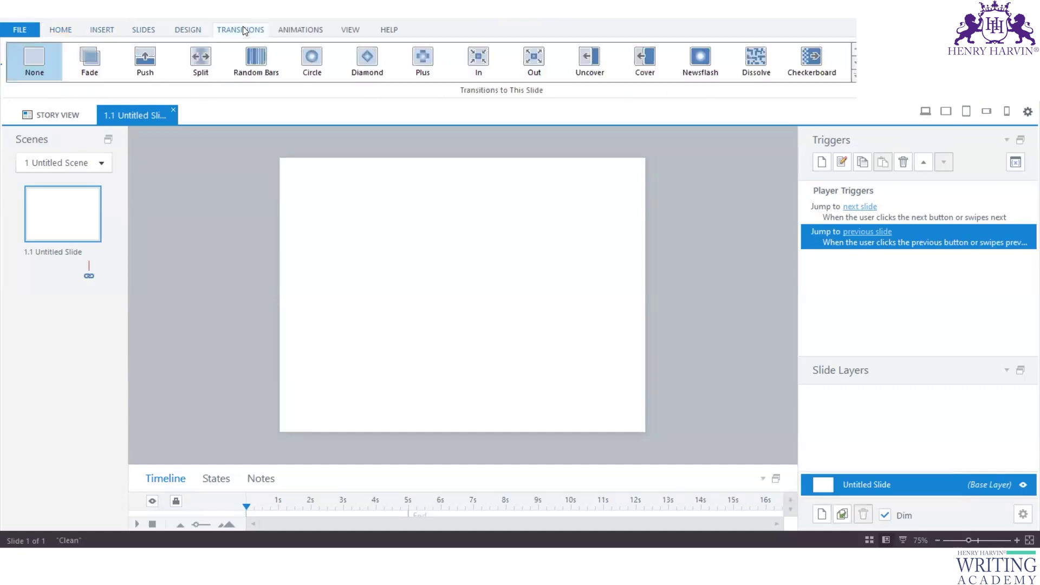
left_click(299, 28)
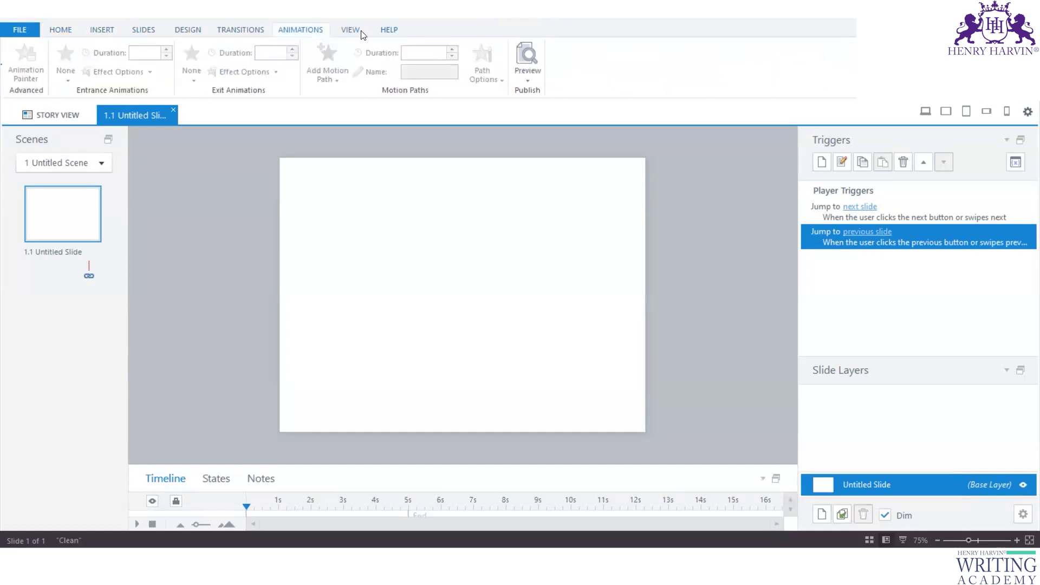
left_click(105, 30)
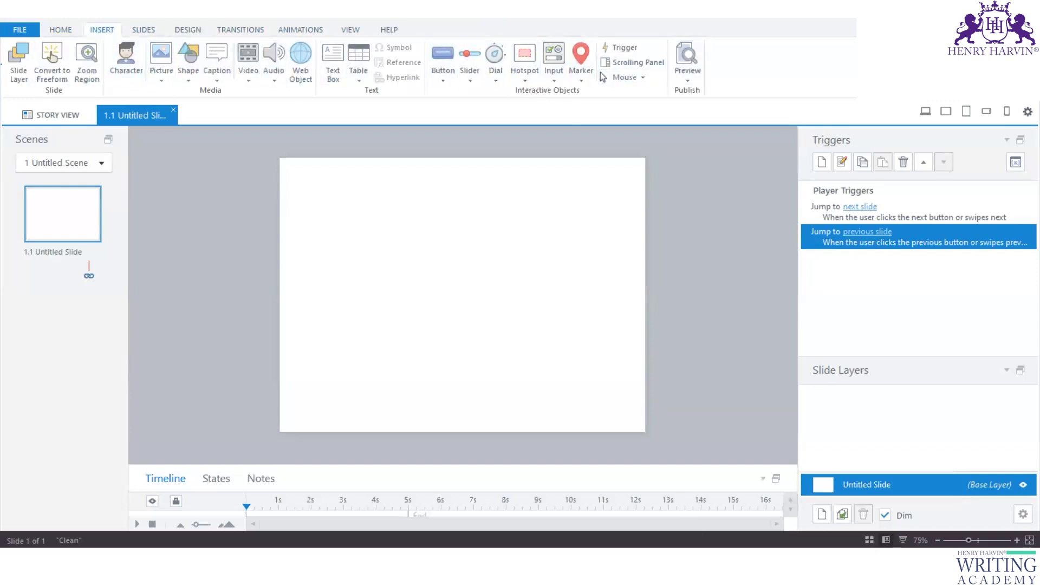
- Switch to Storyline 360, create a new project, and open its first slide for editing
mouse_move(668, 547)
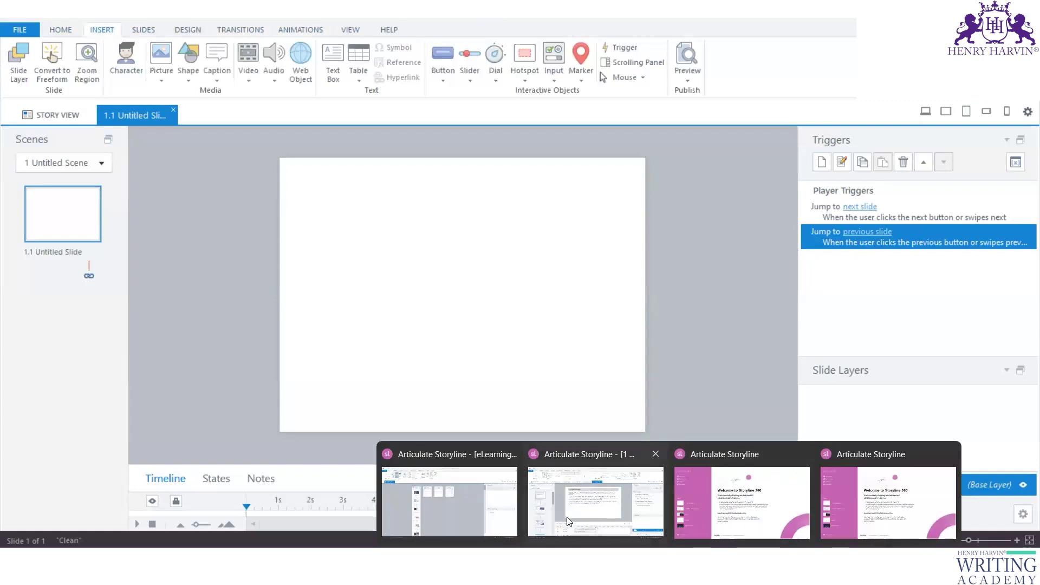
left_click(721, 512)
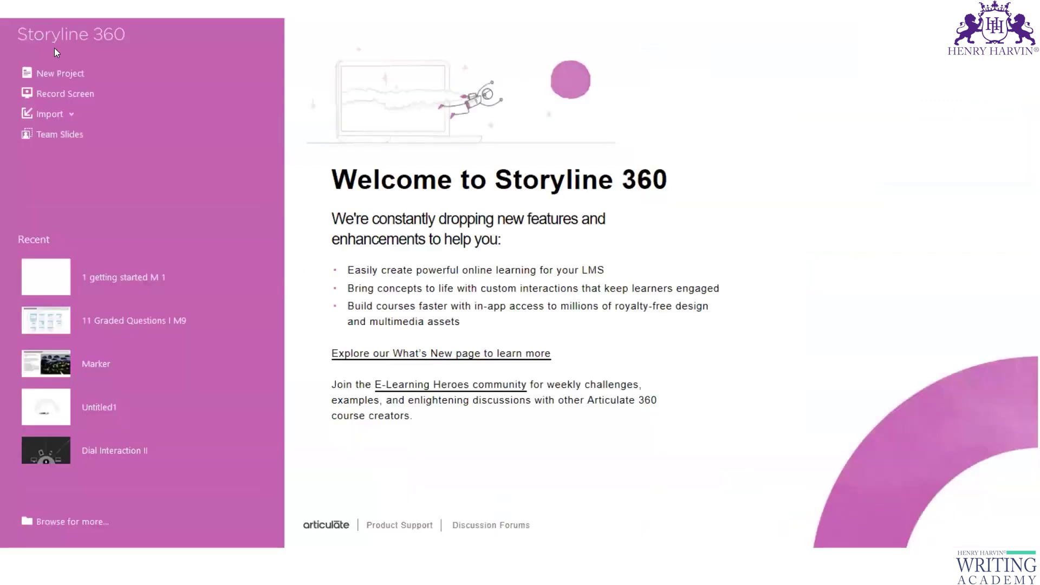
left_click(71, 73)
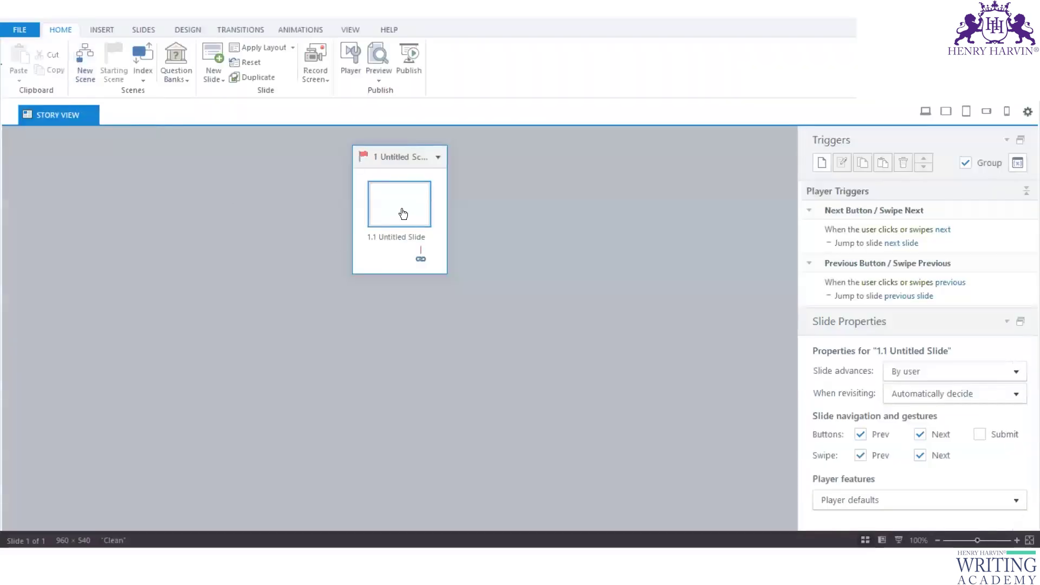
double_click(403, 213)
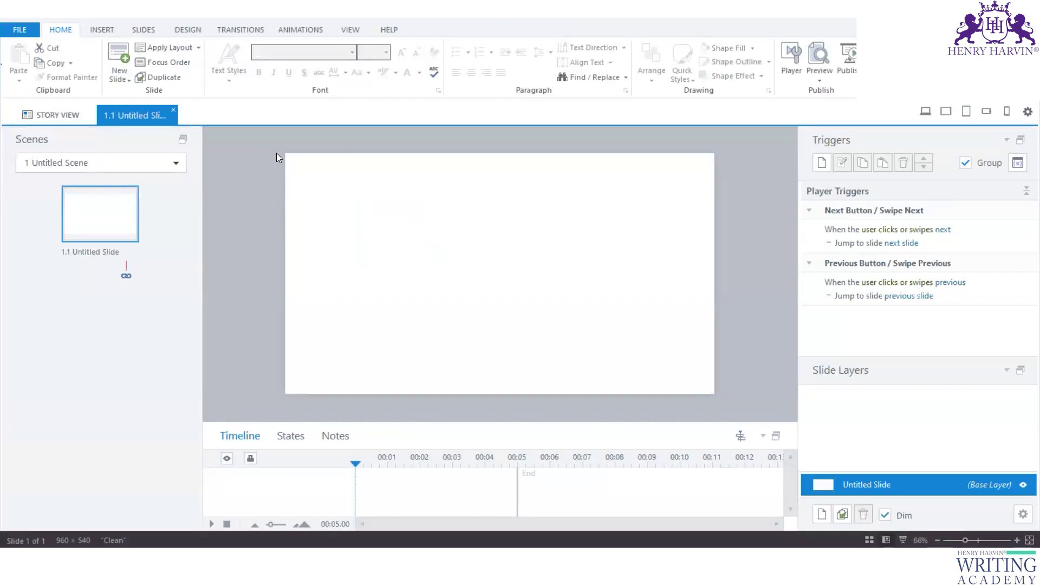
- Review the insert, slides, design, transition, animation and view commands available in Storyline 360
left_click(102, 30)
left_click(143, 30)
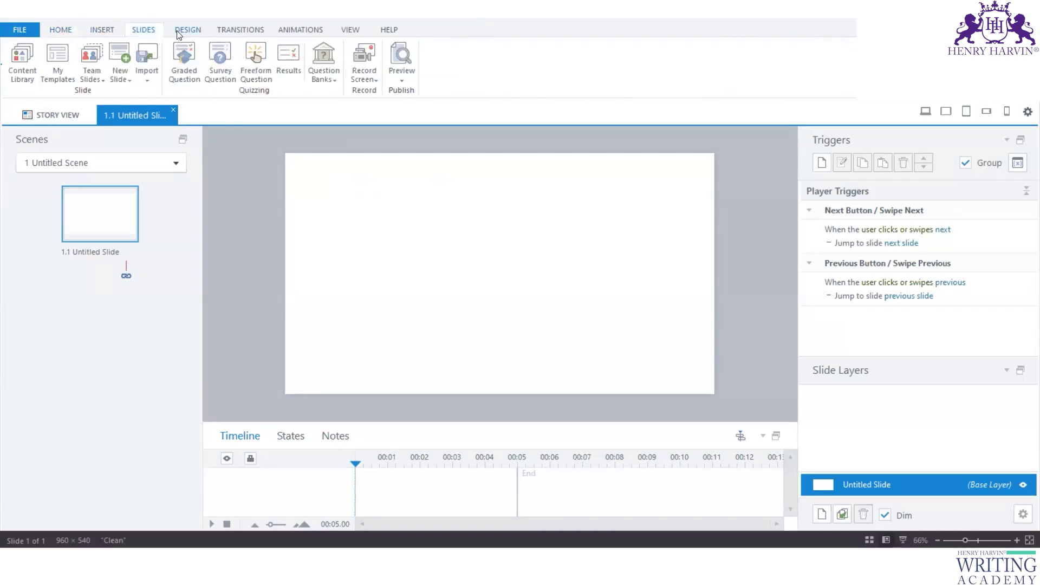
left_click(187, 30)
left_click(238, 30)
left_click(301, 30)
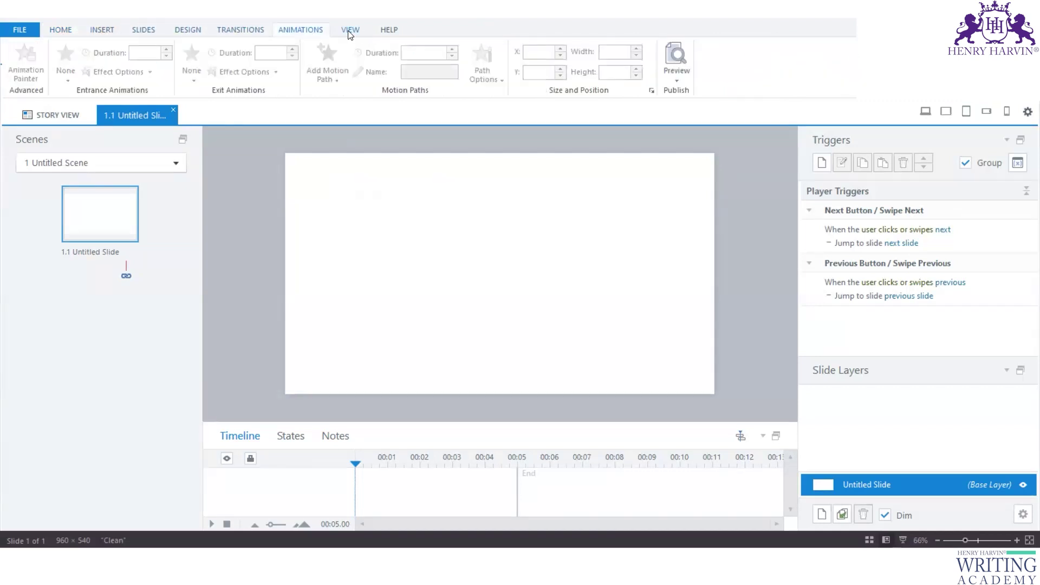
left_click(350, 30)
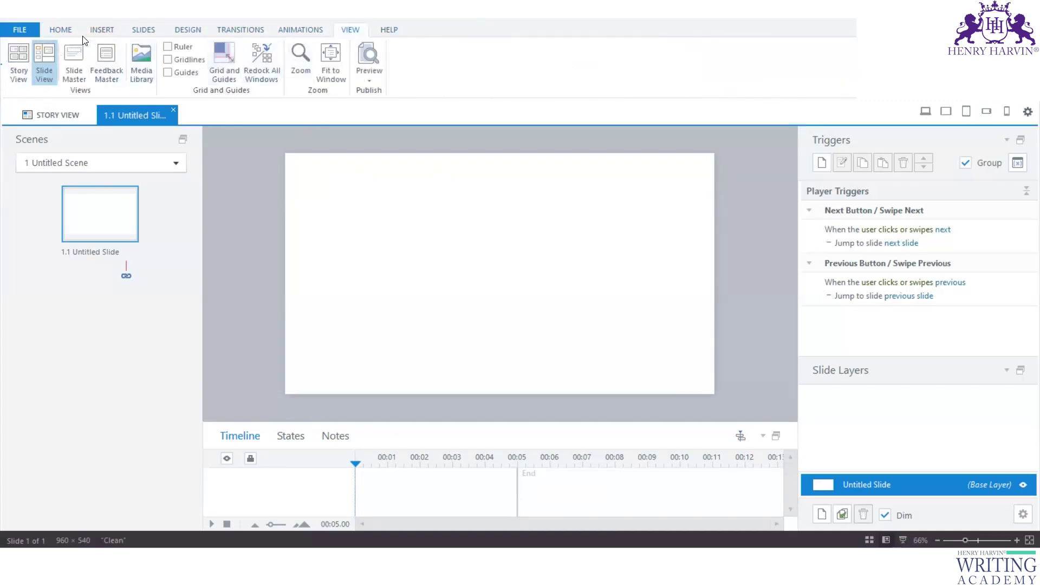
- Examine the options for inserting audio, including Text-to-Speech, and close them without choosing one
left_click(104, 34)
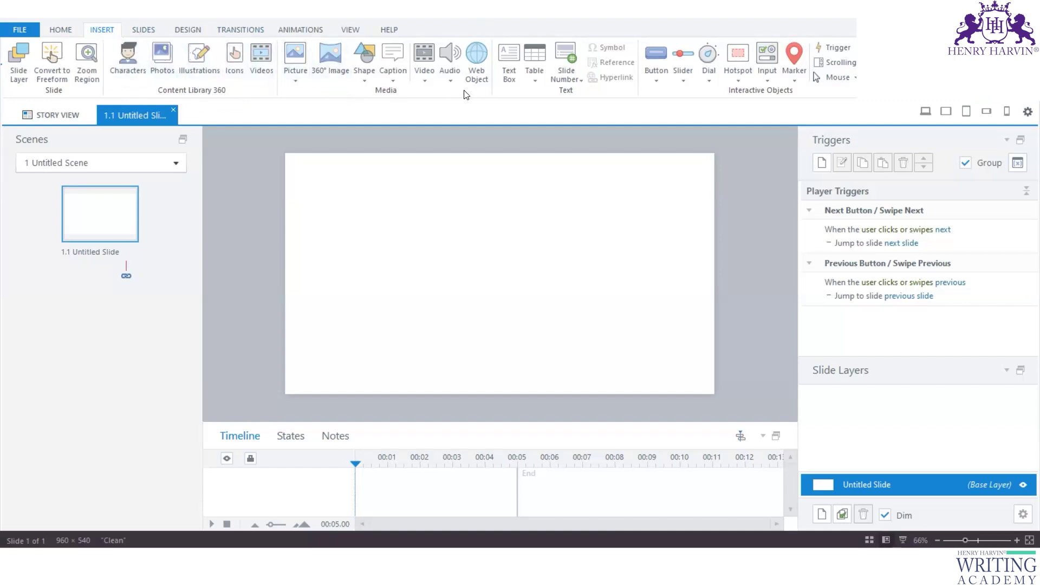
left_click(450, 73)
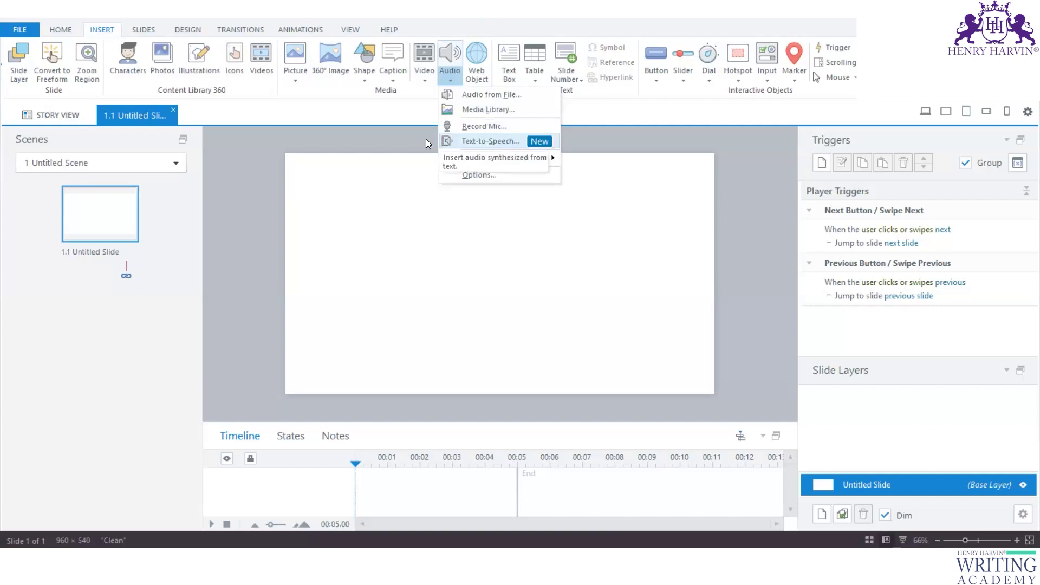
left_click(264, 129)
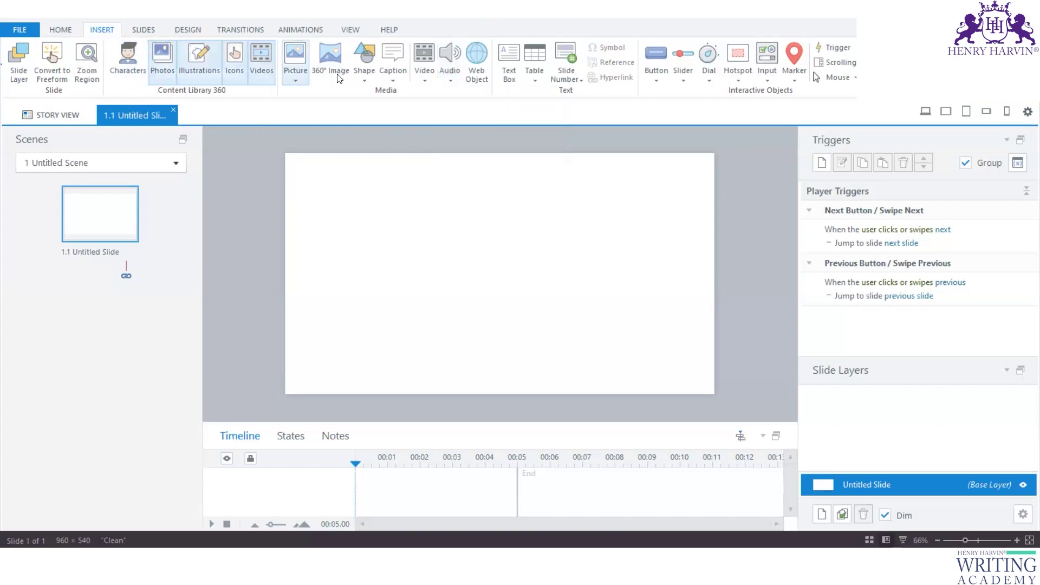
- Open the Content Library 360 characters and browse the Illustrated - Classic style
left_click(128, 64)
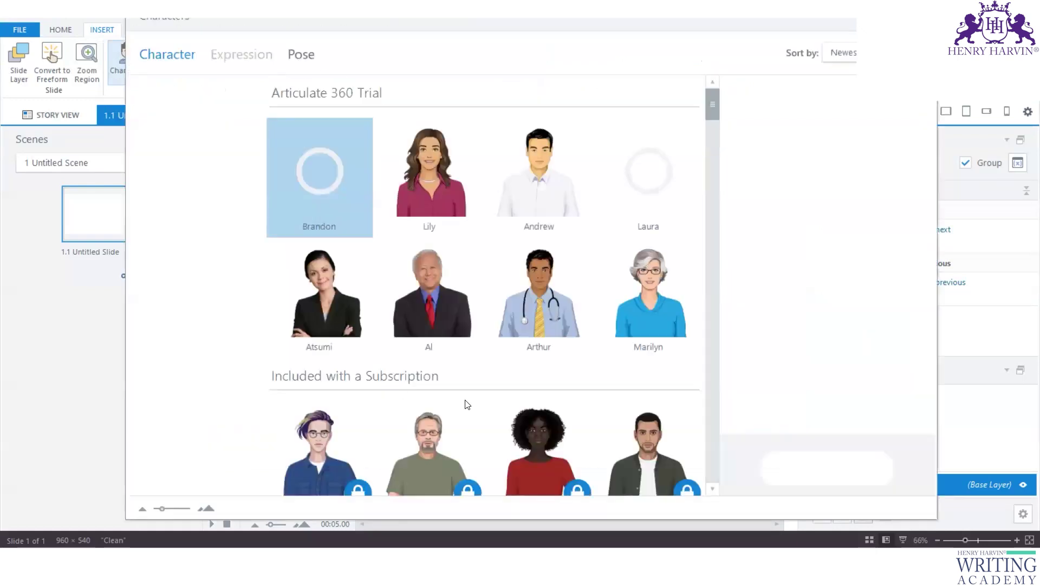
scroll(544, 346, "down", 5)
scroll(549, 321, "up", 5)
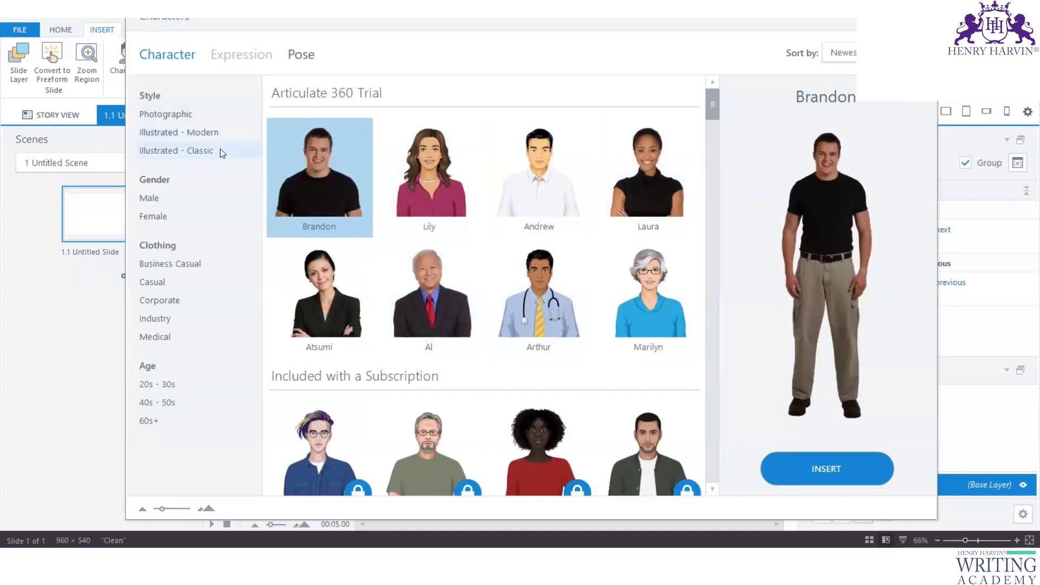
left_click(204, 148)
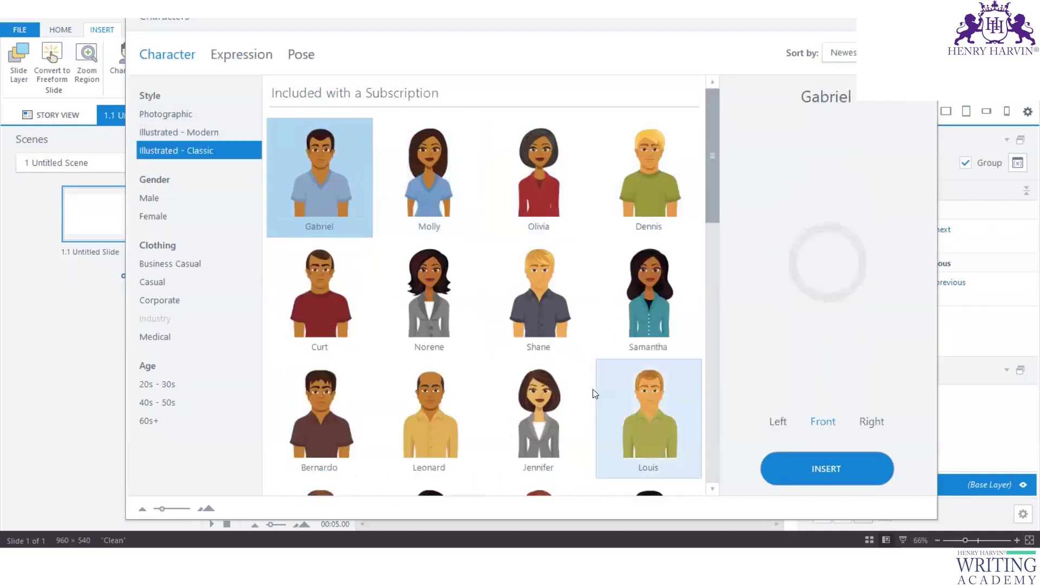
scroll(595, 394, "down", 10)
scroll(595, 394, "up", 5)
- Filter the character library to the Photographic style only and look through the characters
left_click(194, 115)
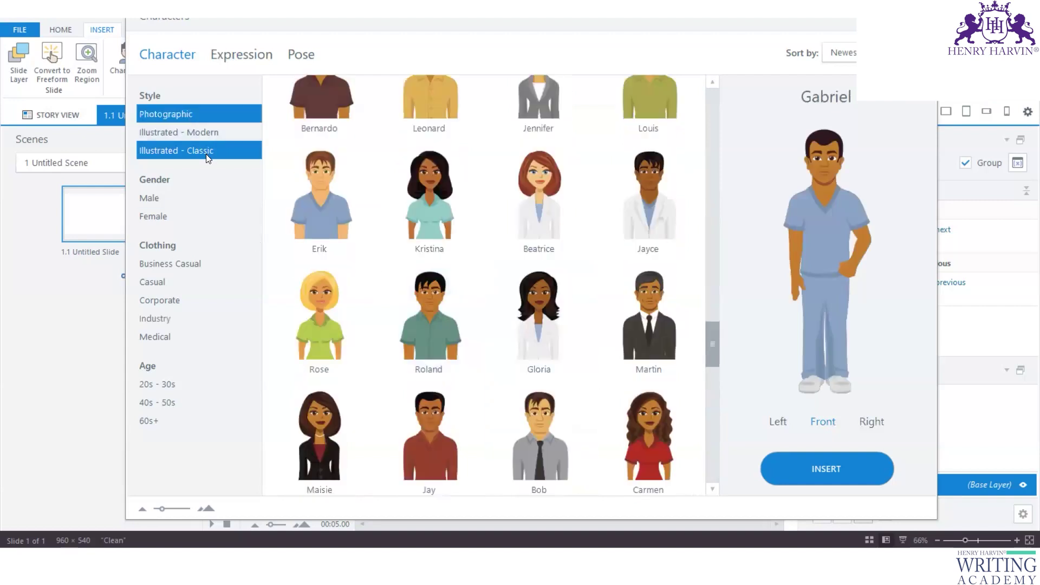
left_click(191, 114)
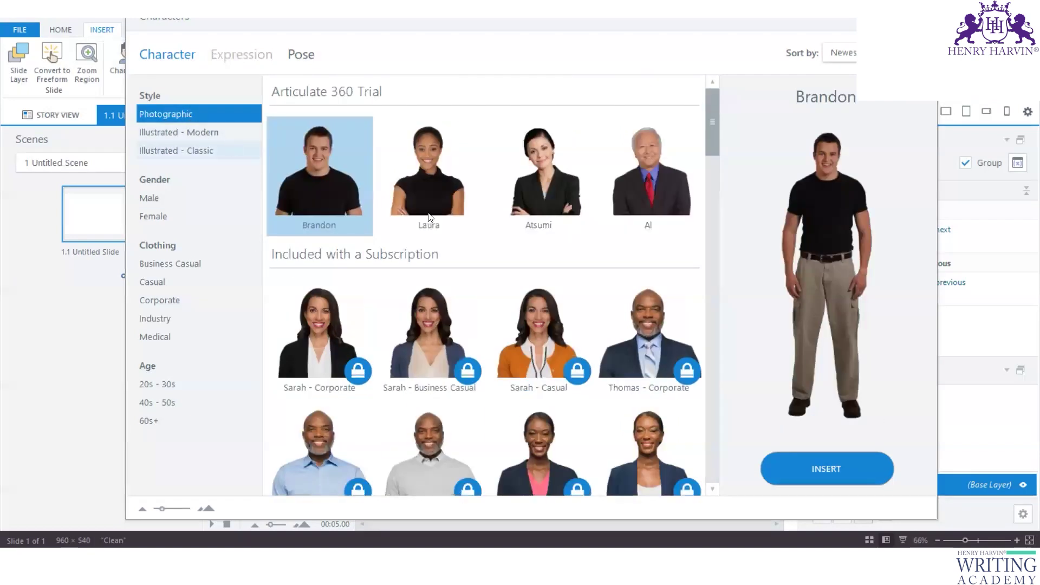
scroll(513, 281, "down", 3)
scroll(513, 281, "up", 3)
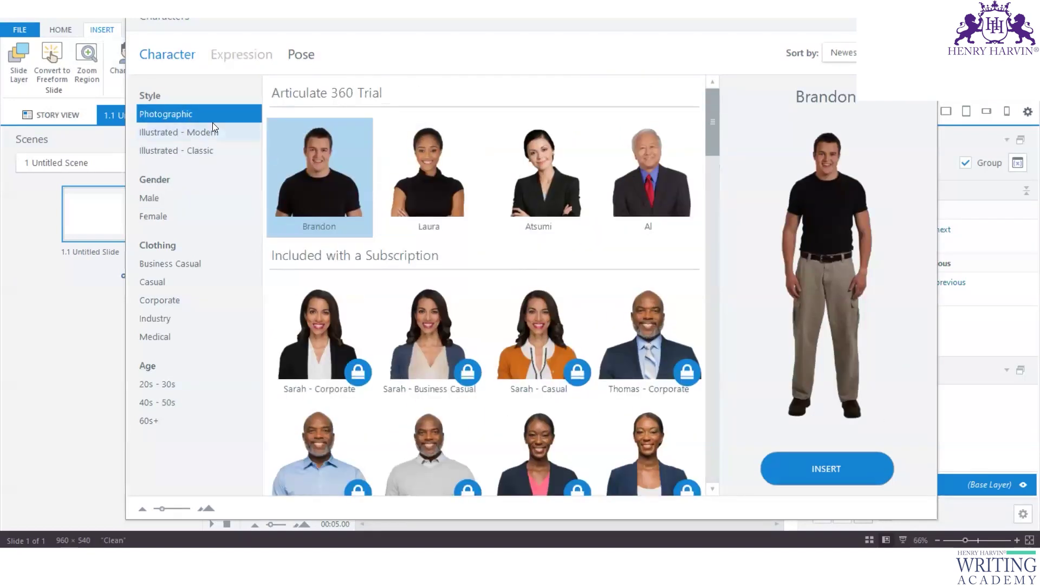
- Add the Illustrated - Modern style to the character filter, browse the trial and subscription characters, and close the library without inserting one
left_click(193, 130)
scroll(506, 306, "down", 2)
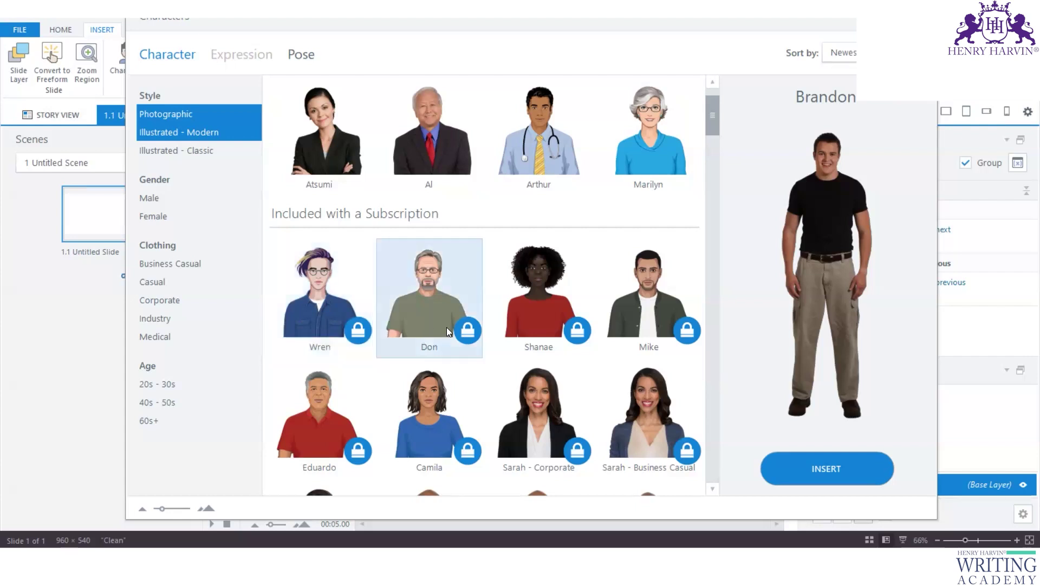
scroll(670, 332, "down", 5)
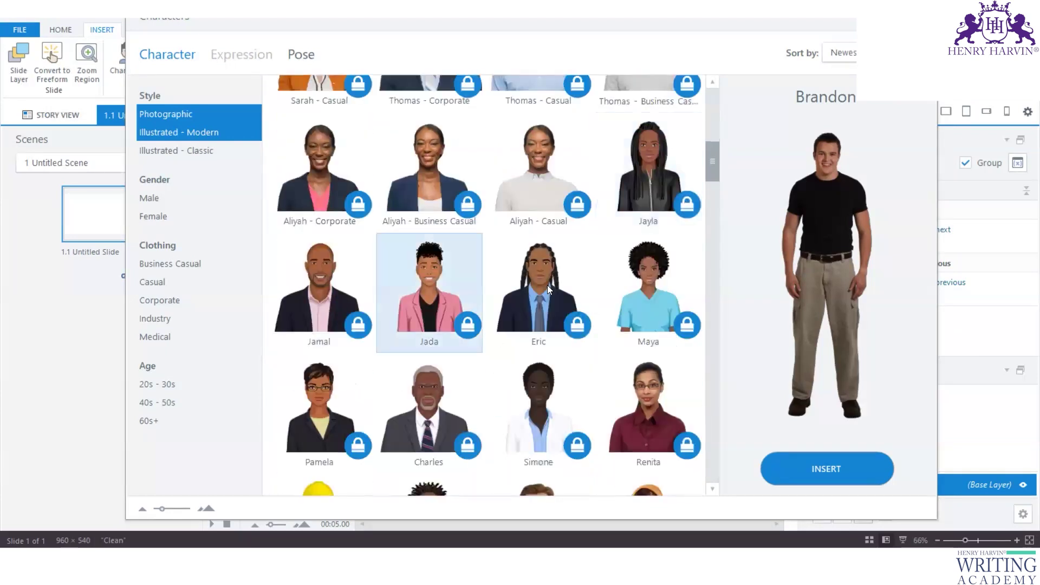
scroll(523, 325, "down", 5)
scroll(523, 328, "down", 15)
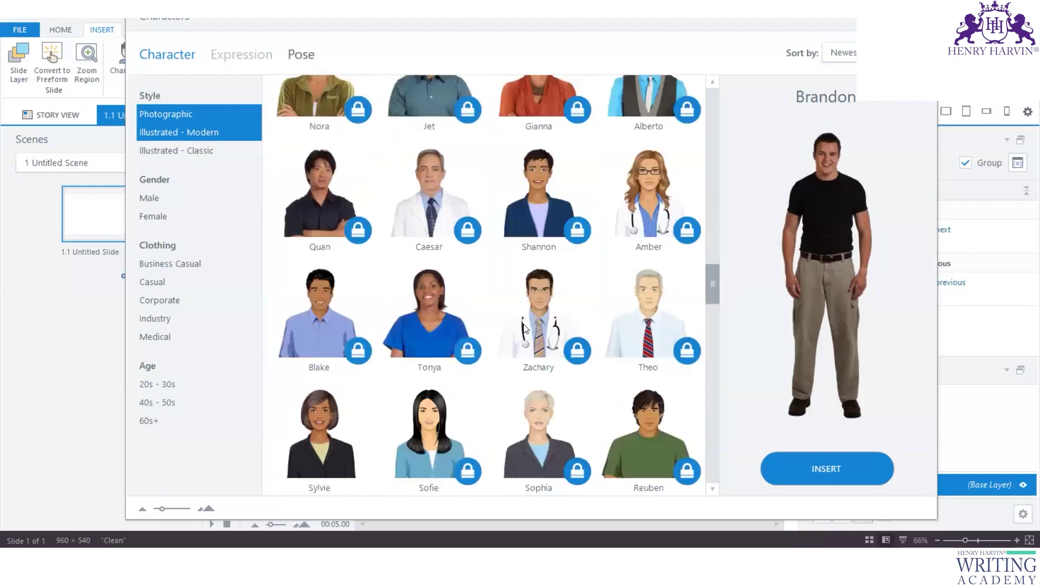
scroll(524, 324, "down", 5)
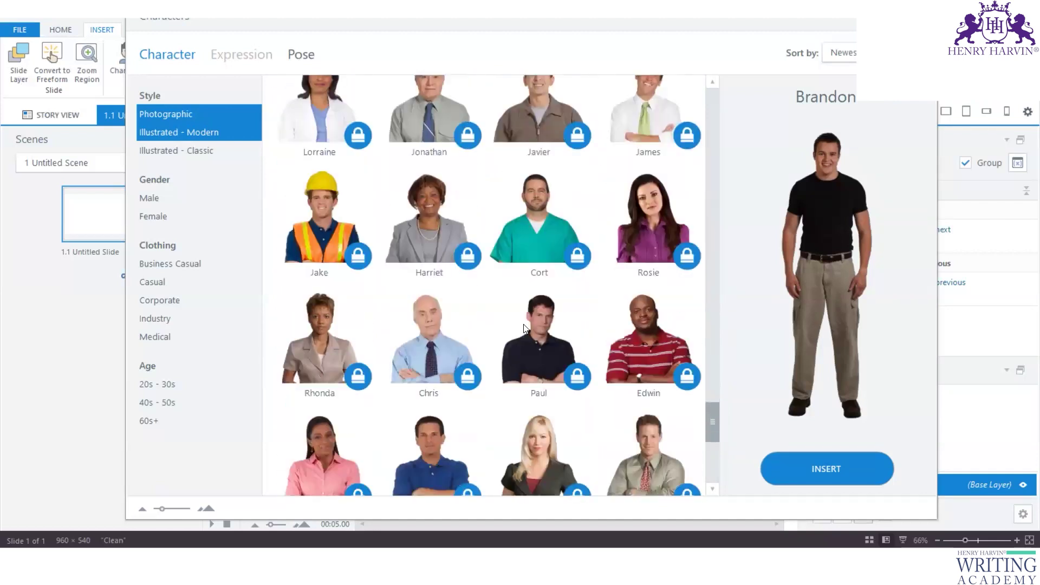
scroll(523, 324, "up", 15)
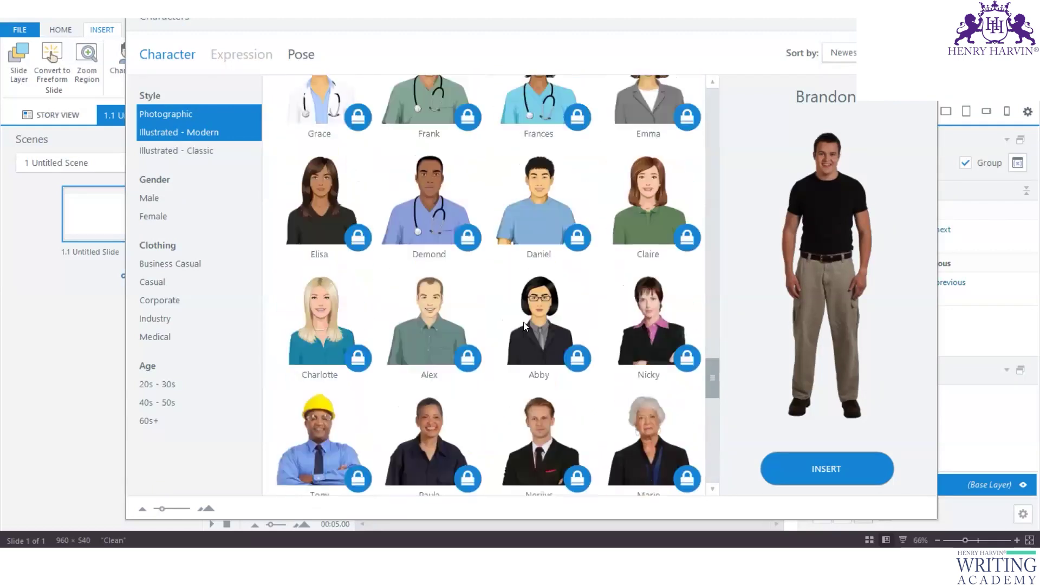
scroll(545, 221, "up", 10)
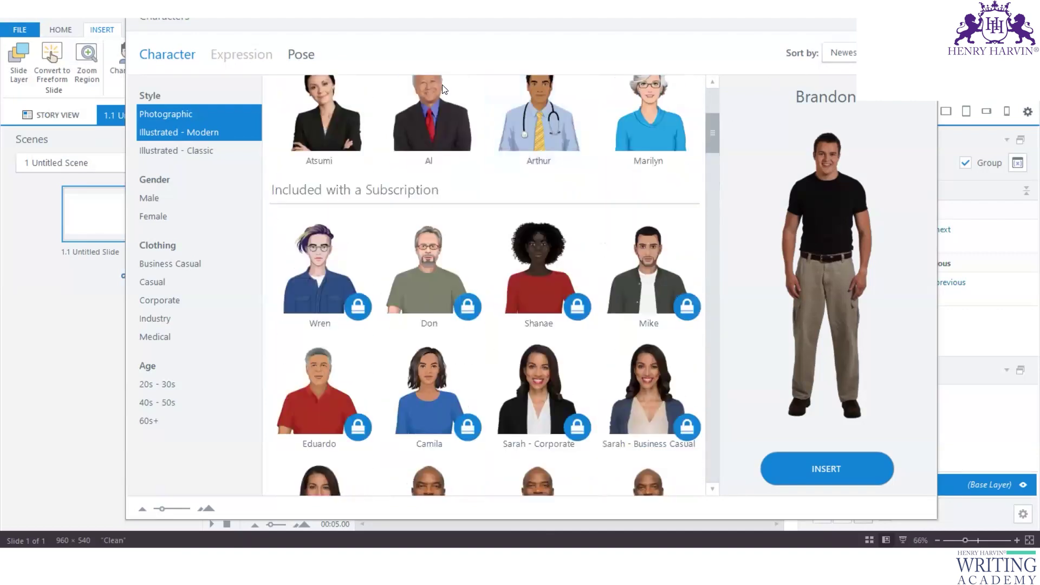
key("Escape")
- Open the Content Library 360 photos and search them for "camping"
left_click(163, 60)
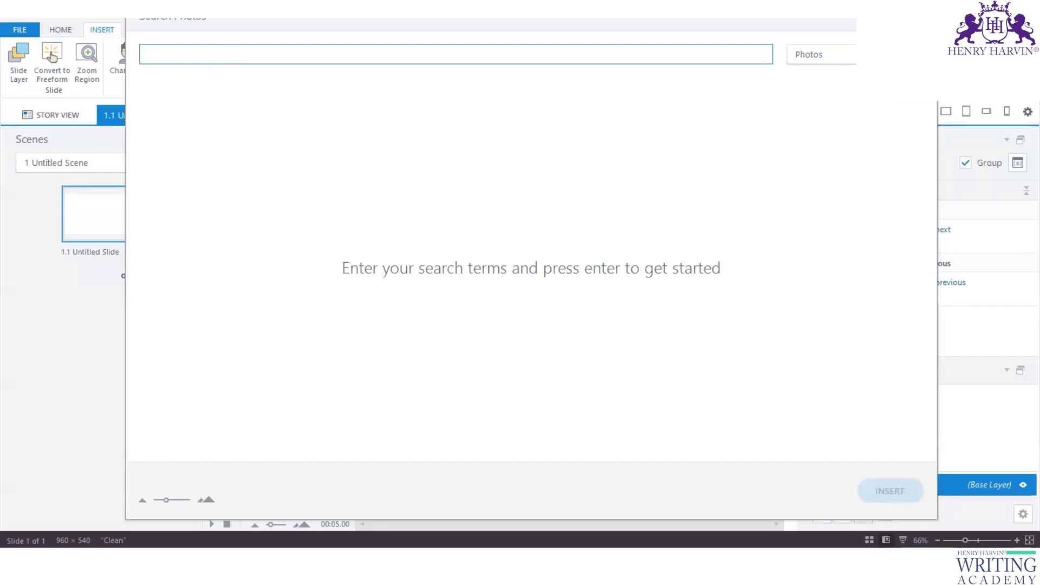
type("camping")
key("Return")
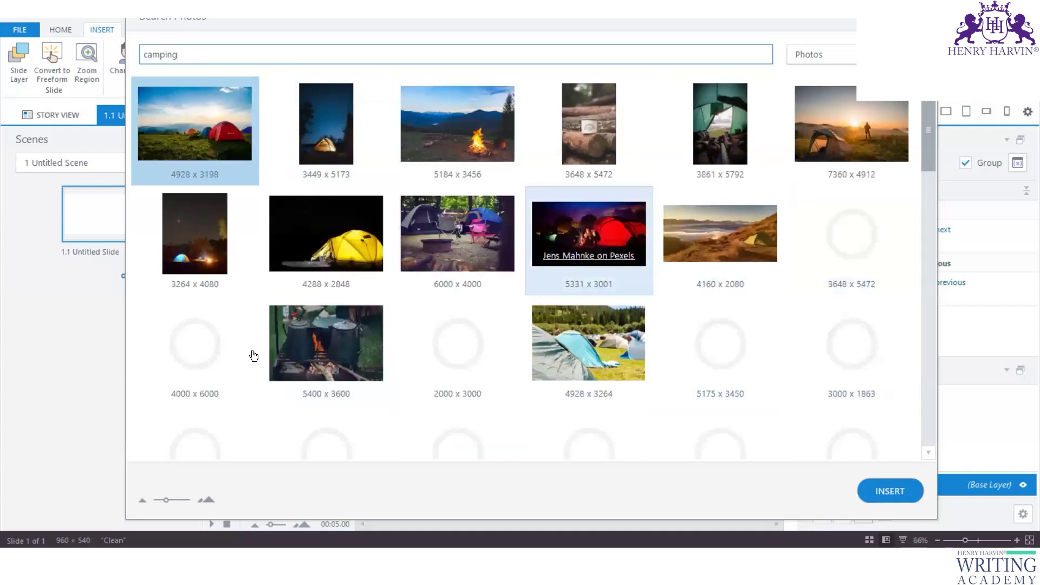
left_click(192, 156)
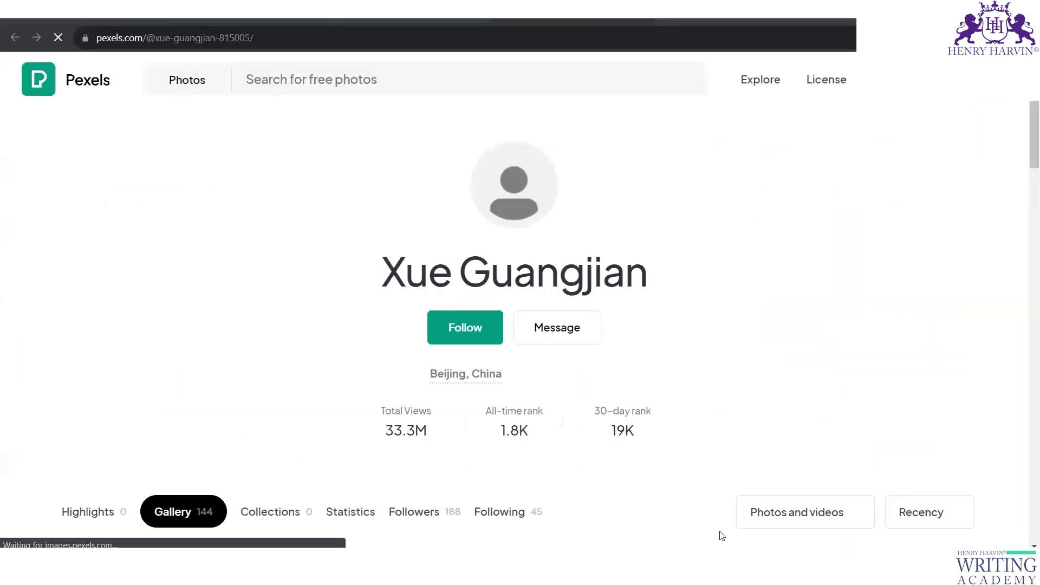
mouse_move(707, 542)
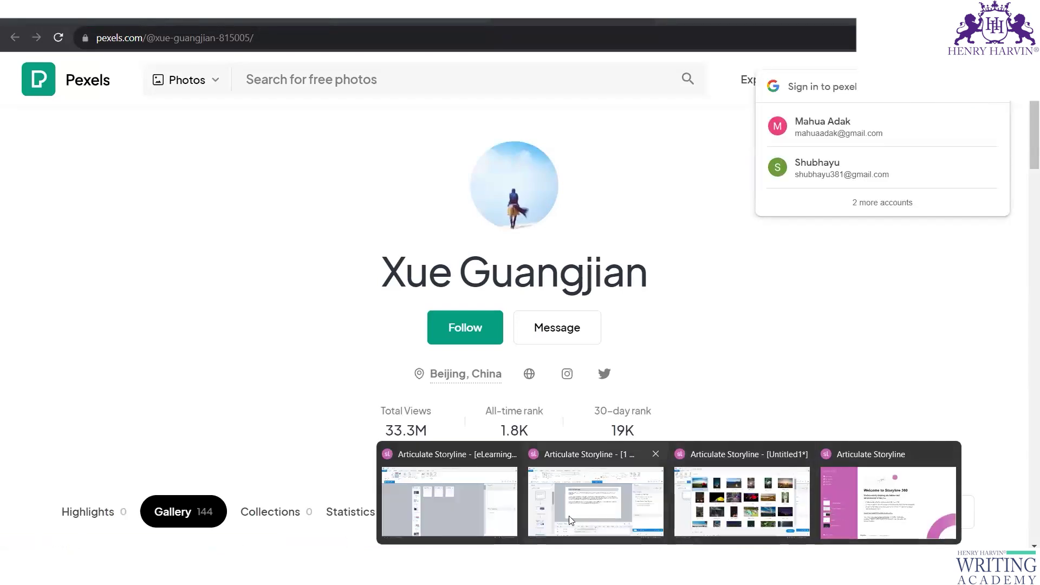
left_click(737, 504)
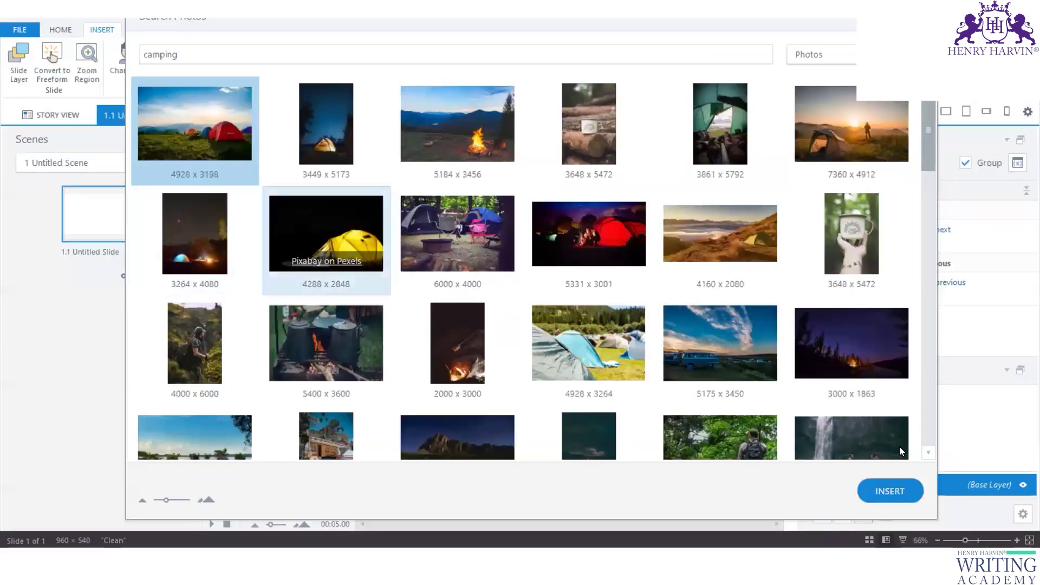
- Insert the first camping photo, with the red tent, and shrink it to about half its size toward the slide's lower-left corner
left_click(883, 493)
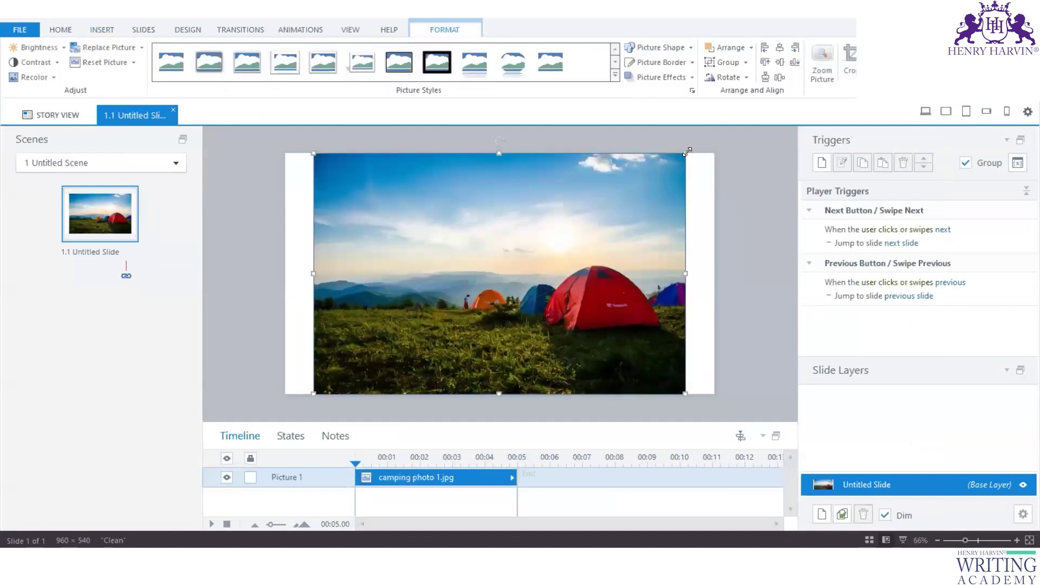
left_click_drag(532, 216, 492, 278)
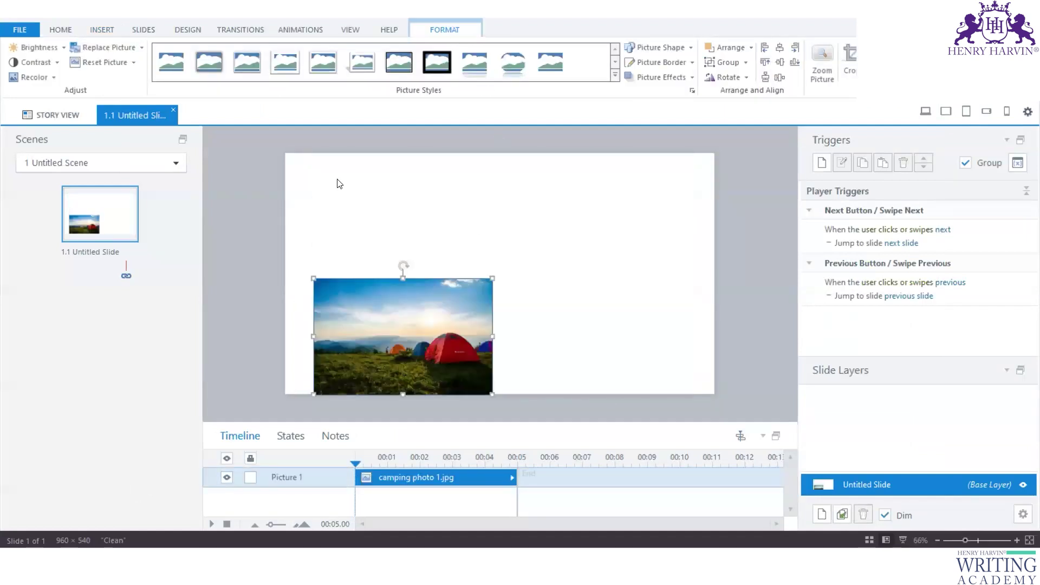
- Review the insert commands of Storyline 360, and switch to the blank Storyline 3 project to compare its insert commands
left_click(104, 30)
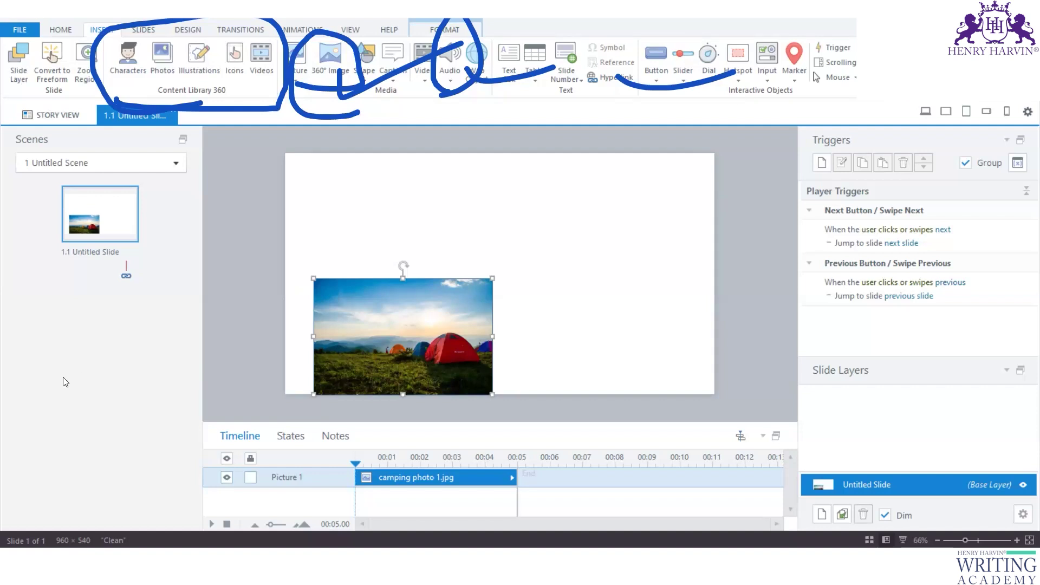
key("Escape")
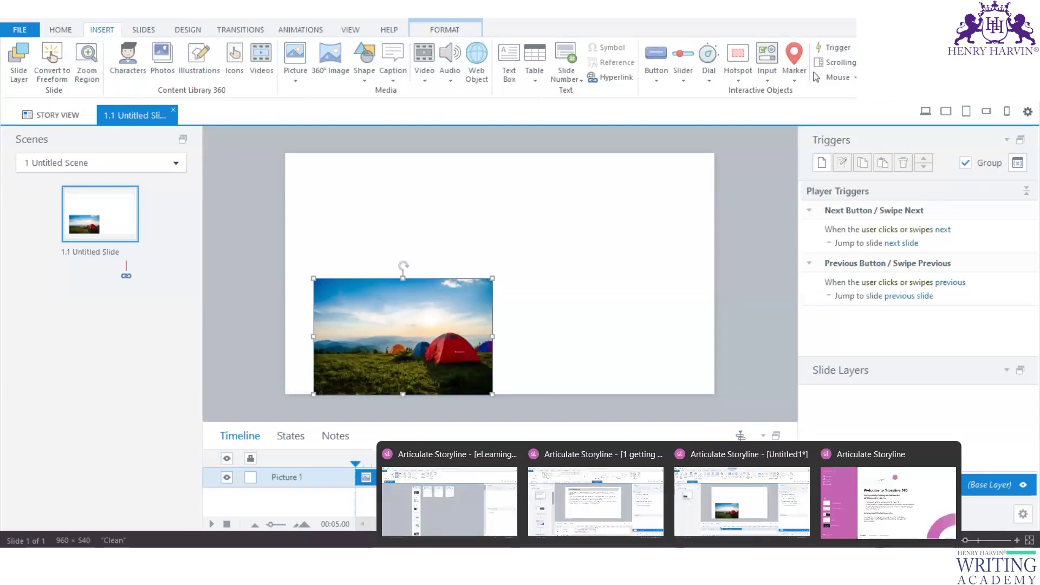
left_click(794, 490)
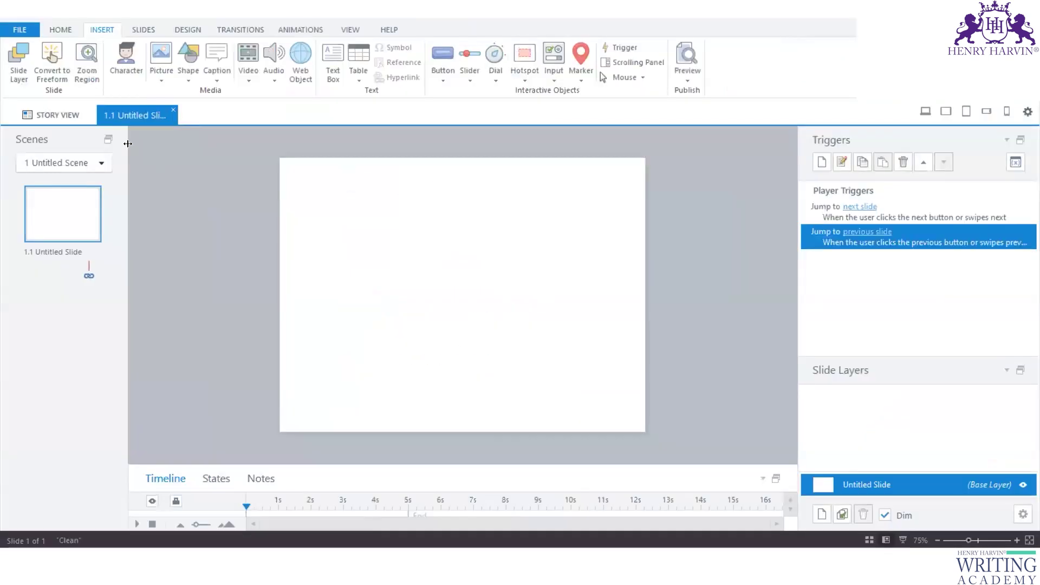
left_click(656, 496)
mouse_move(729, 569)
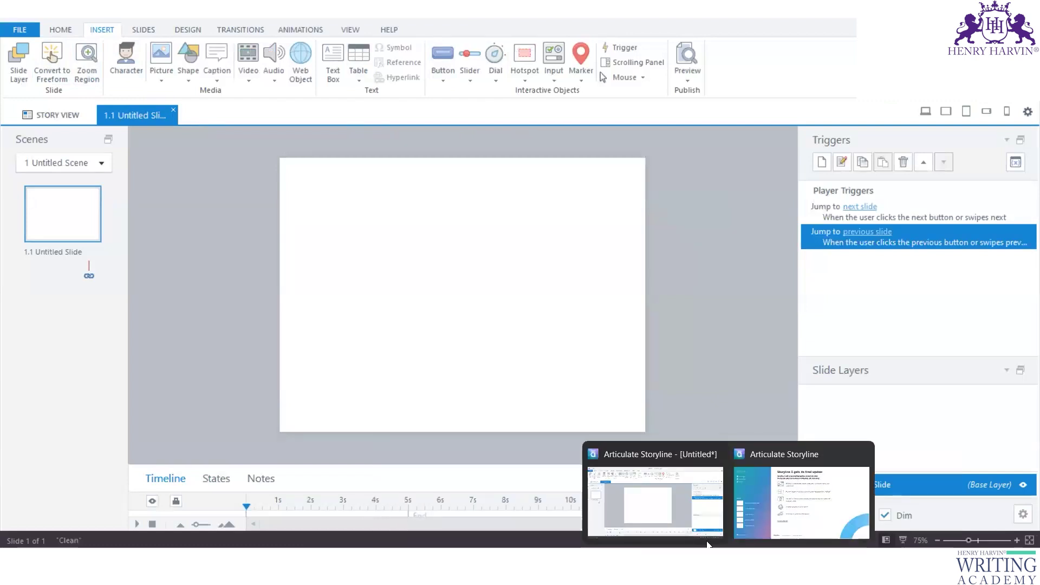
left_click(68, 31)
left_click(113, 34)
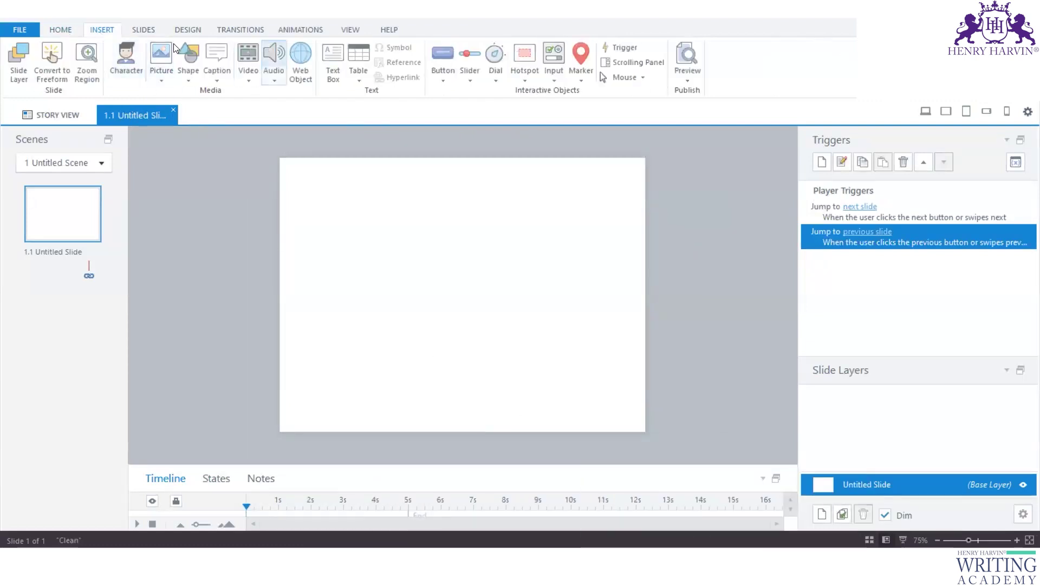
- Browse the built-in characters and the first character's expressions in Storyline 3, and close the library without inserting one
left_click(240, 64)
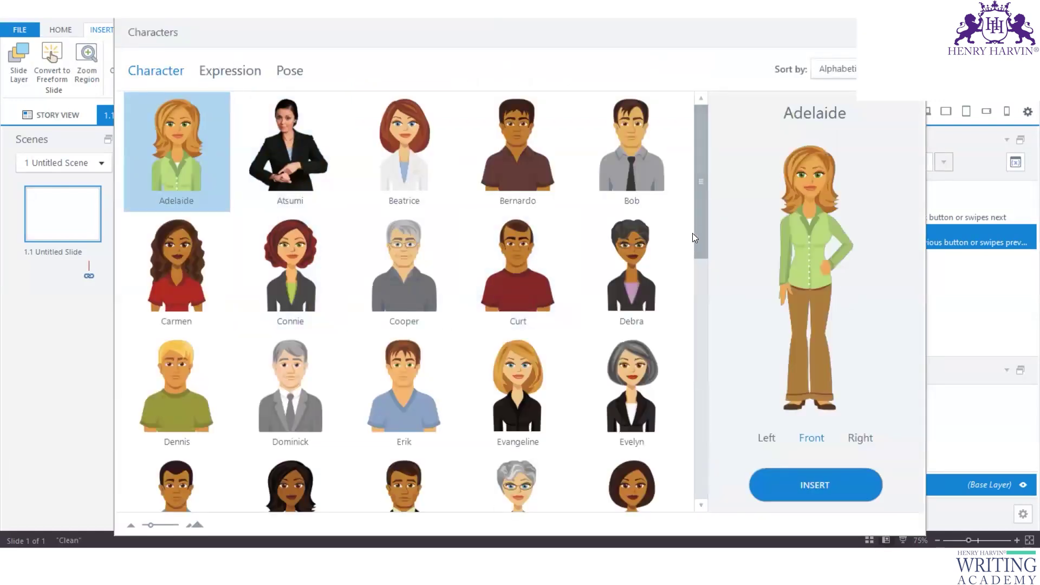
left_click_drag(707, 222, 707, 162)
left_click(282, 87)
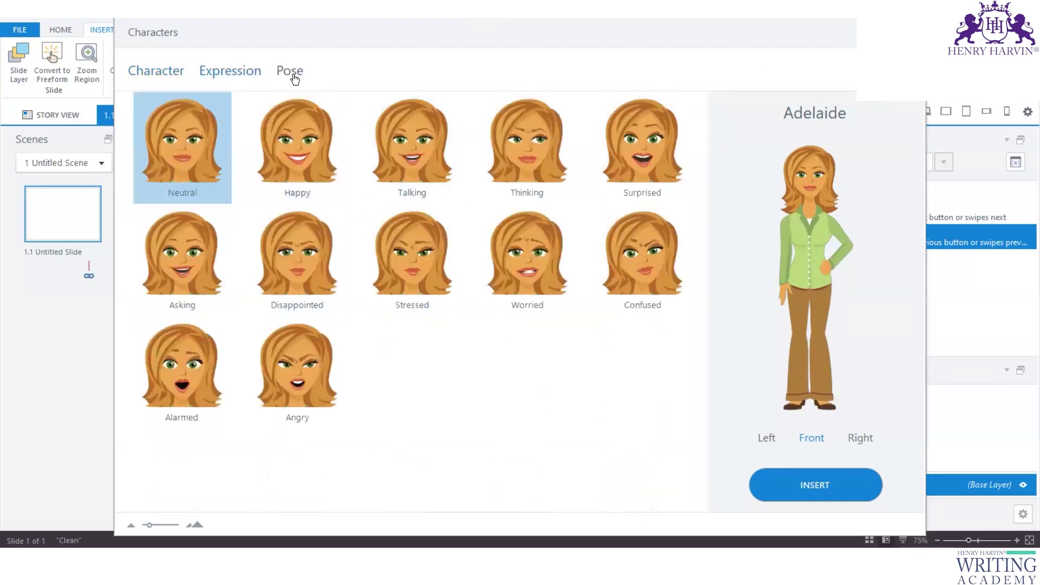
left_click(291, 75)
key("Escape")
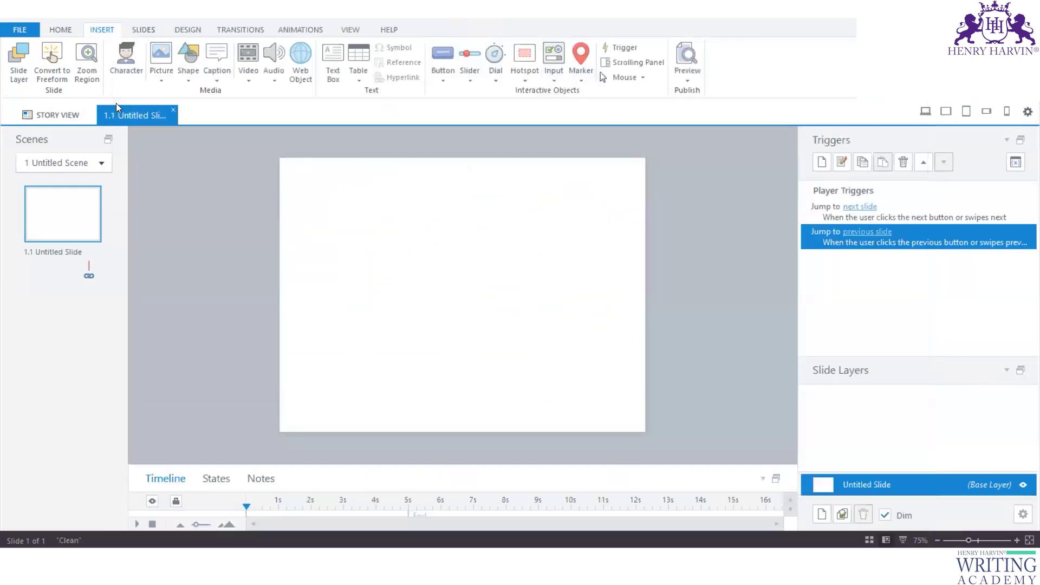
- Examine the picture insertion options in Storyline 3, open the one for a picture from file, and cancel it
left_click(161, 72)
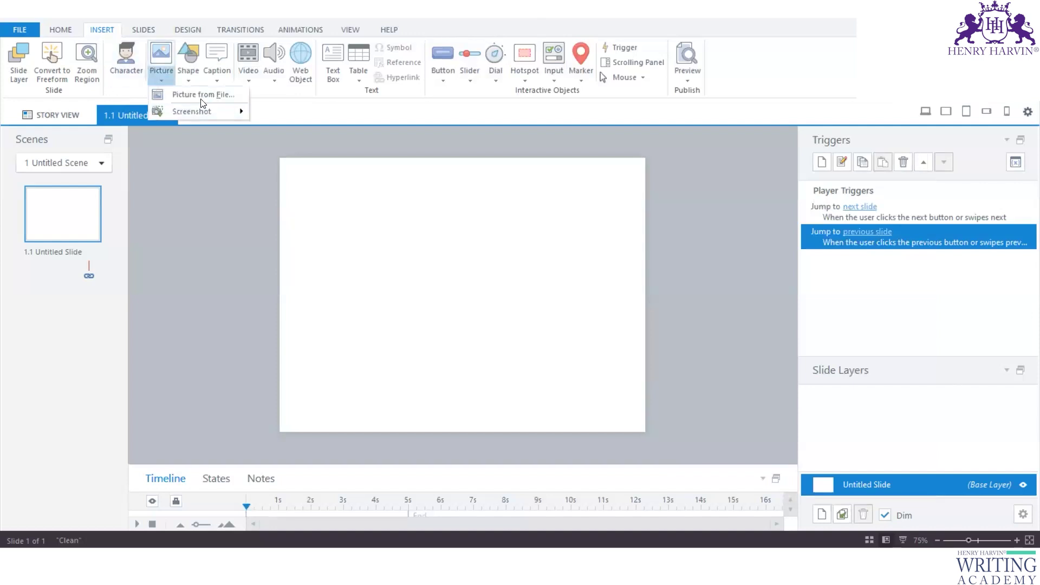
left_click(199, 95)
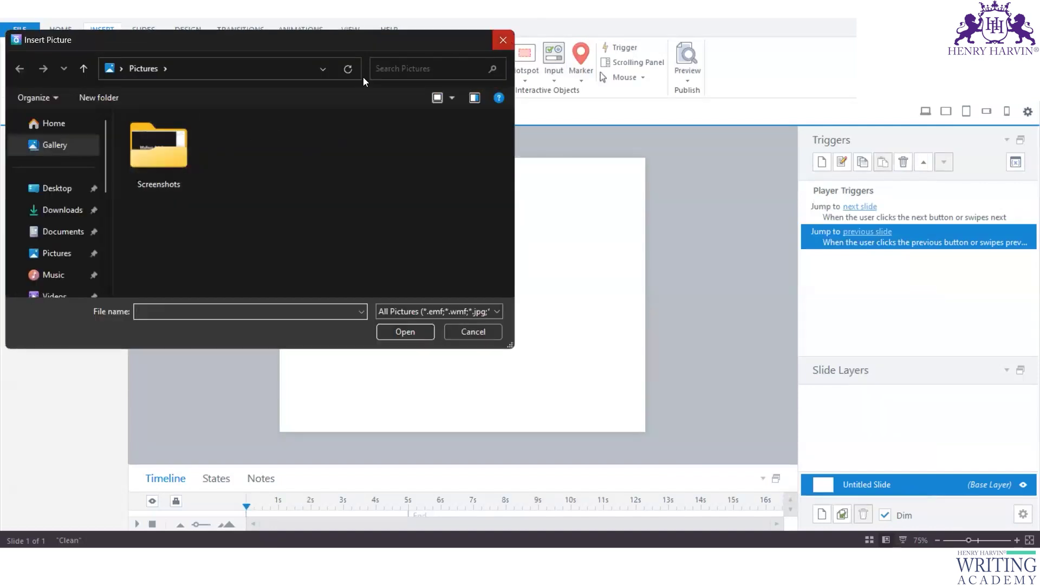
key("Escape")
- Look through the slides, design, transitions, animations, view and help commands of Storyline 3
left_click(157, 27)
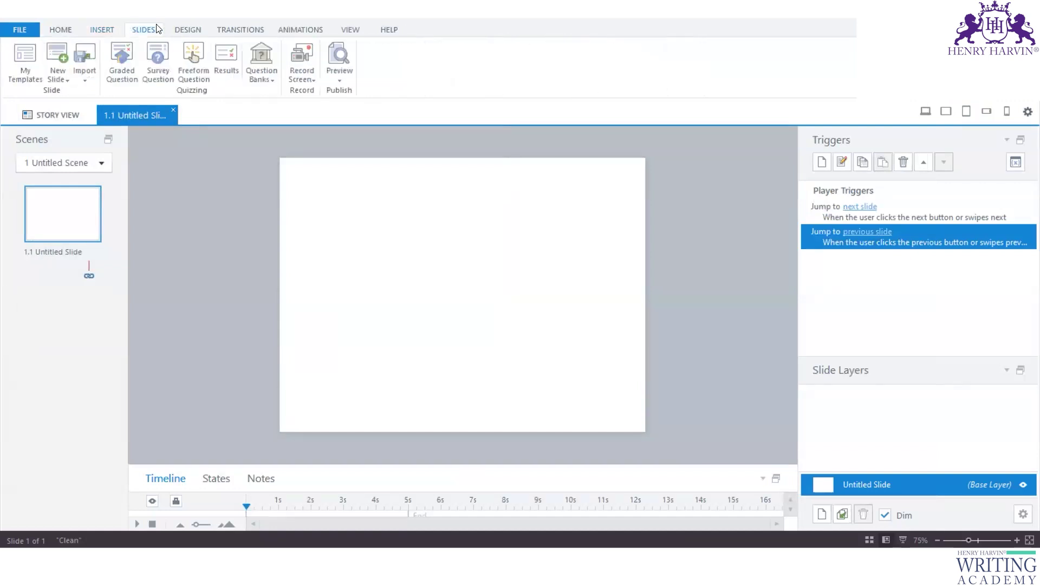
left_click(188, 29)
left_click(240, 29)
left_click(301, 29)
left_click(351, 29)
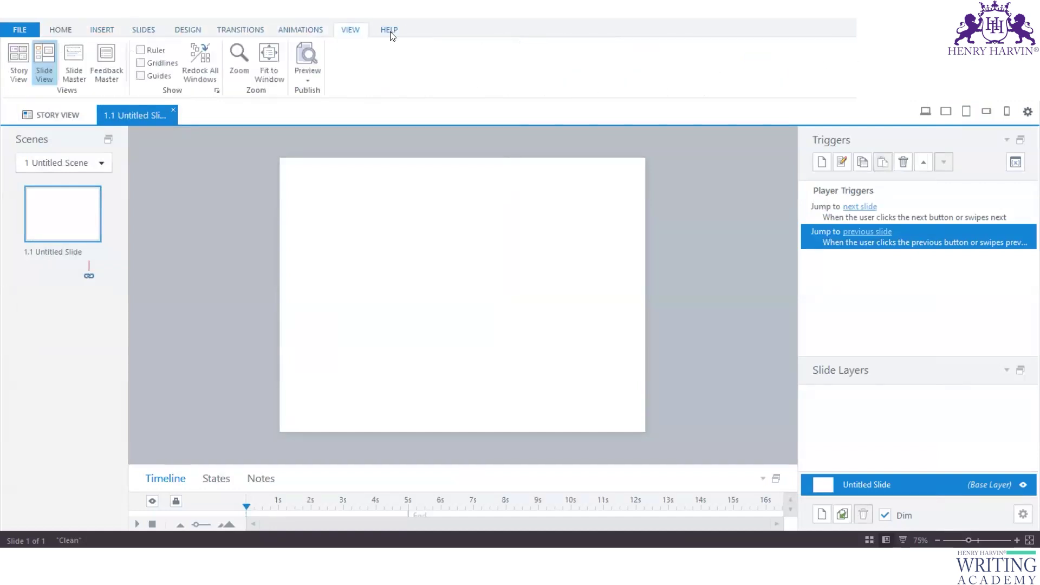
left_click(391, 30)
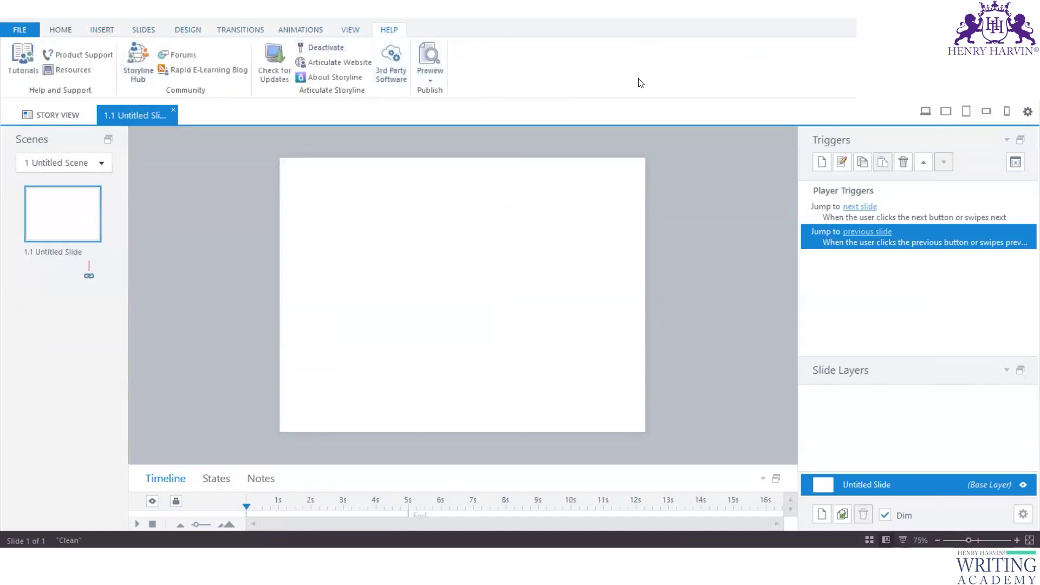
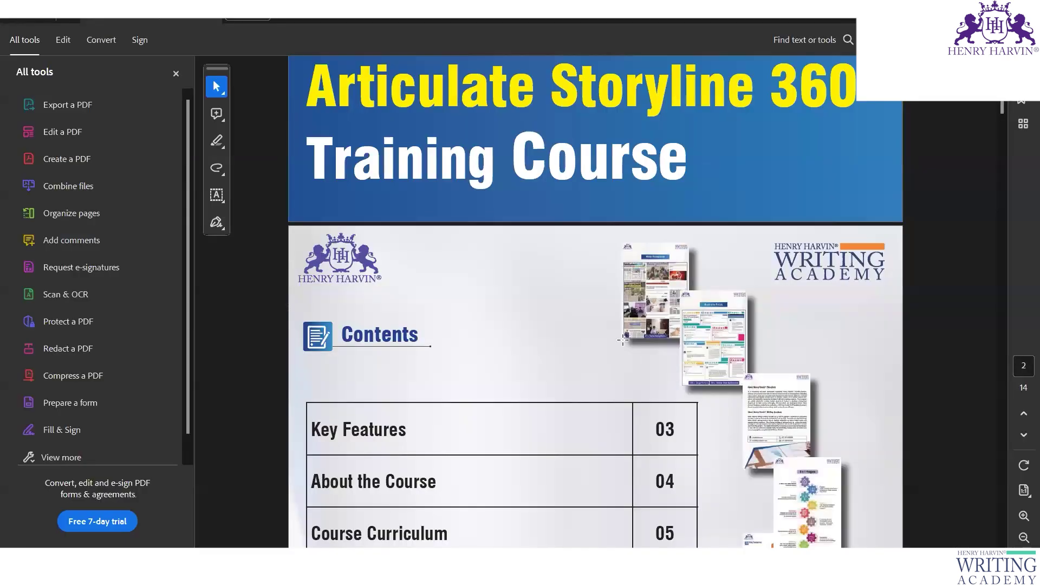
- Switch to the Storyline 360 course brochure PDF in Adobe Acrobat and look through its curriculum up to Module 12
scroll(623, 340, "down", 15)
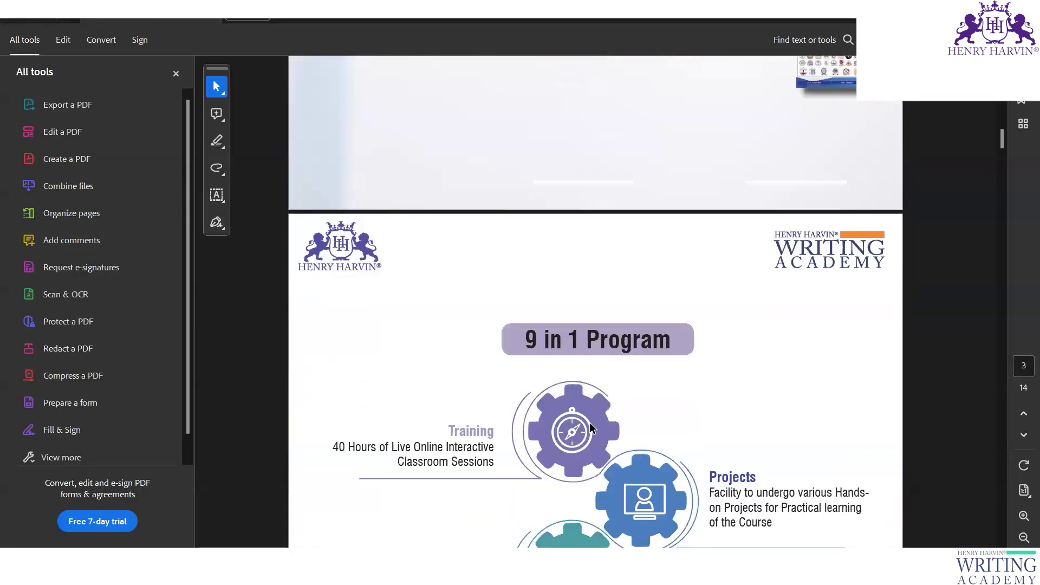
scroll(592, 428, "down", 10)
left_click_drag(1002, 159, 1003, 217)
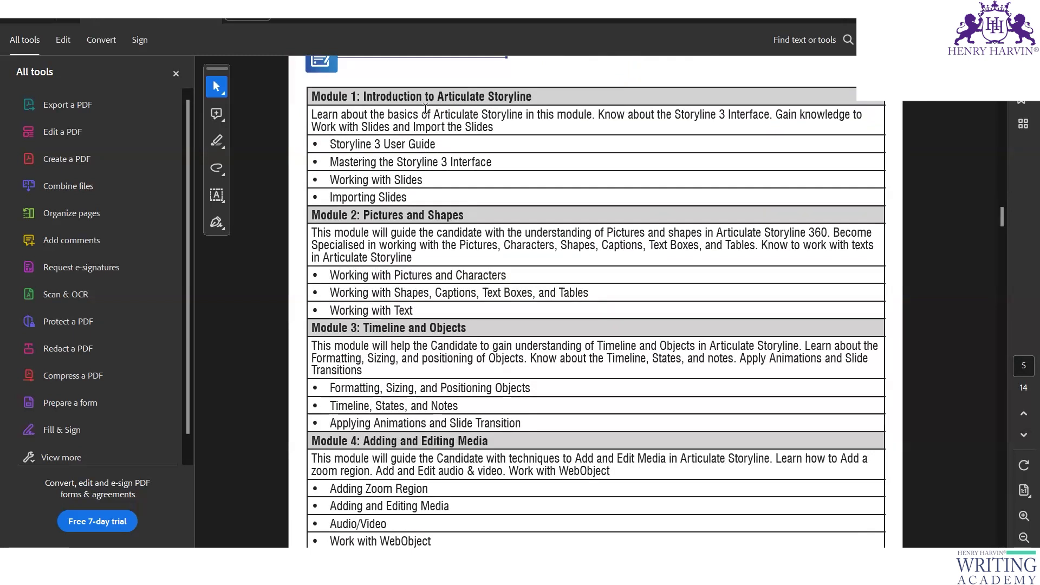
scroll(479, 260, "down", 8)
scroll(479, 273, "down", 10)
scroll(479, 264, "down", 10)
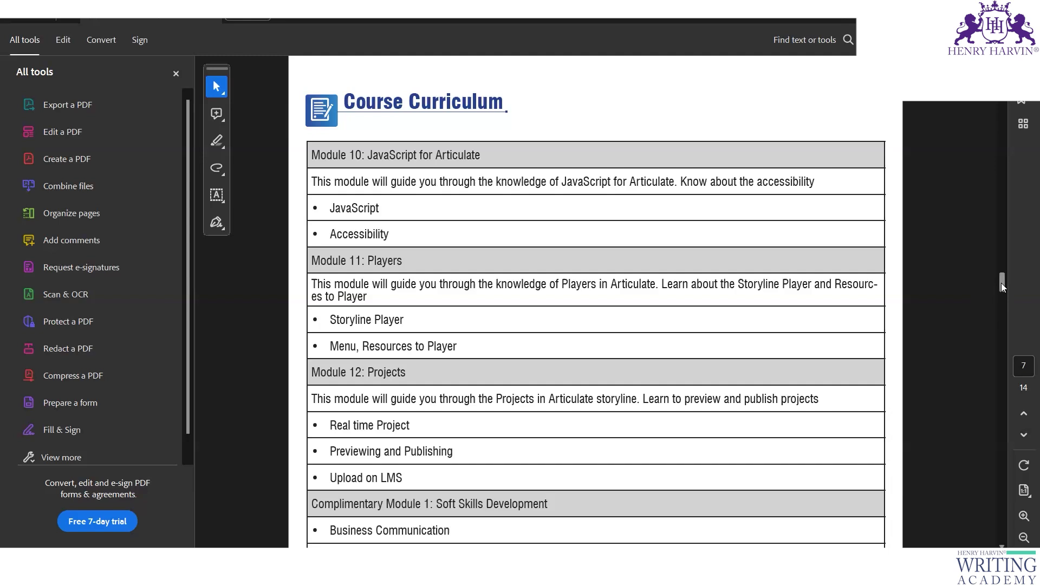
- Return to the curriculum page with Modules 1 to 4 and close the All tools pane
left_click_drag(1001, 283, 1006, 190)
scroll(1013, 211, "down", 10)
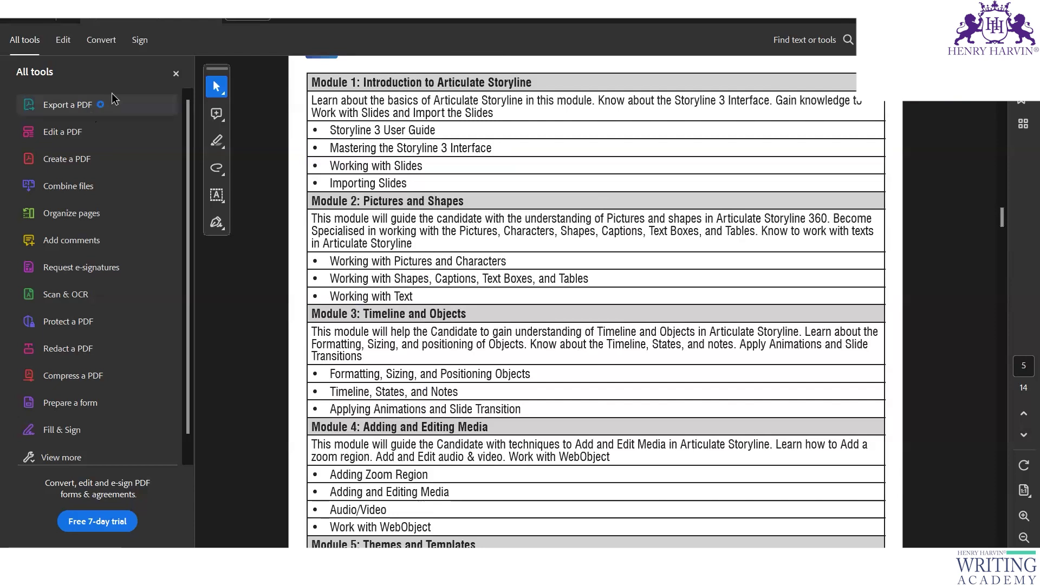
left_click(175, 72)
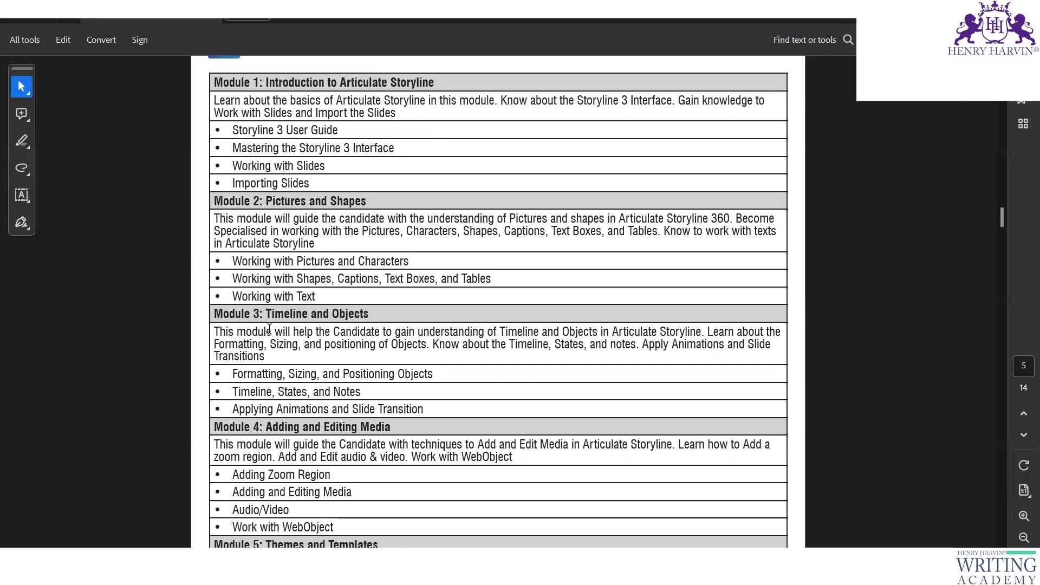
- Select the Module 2 title text "Pictures and Shapes" to point it out, and clear the selection
left_click_drag(268, 205, 367, 202)
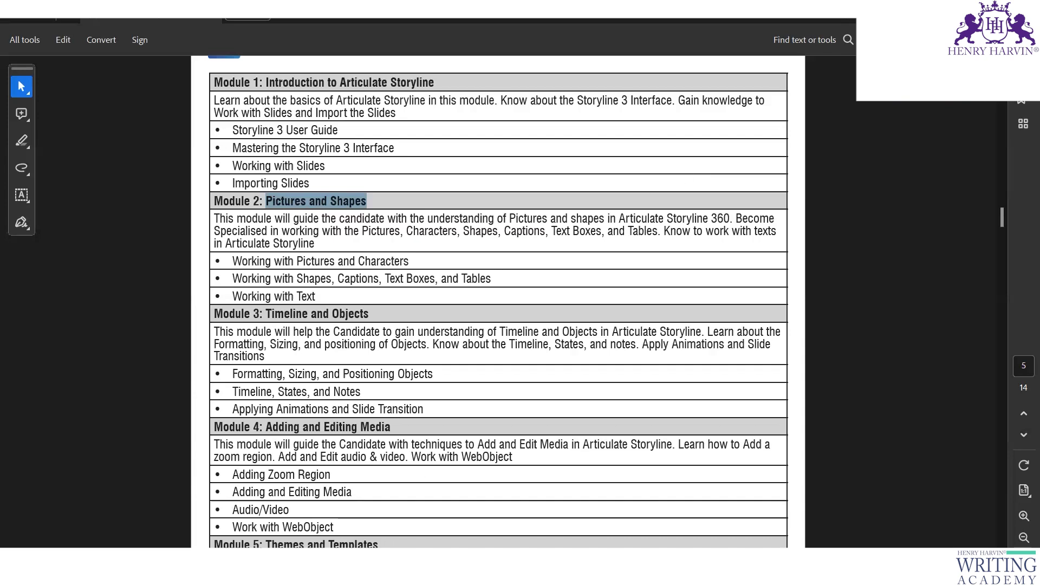
left_click_drag(266, 201, 378, 199)
left_click(386, 278)
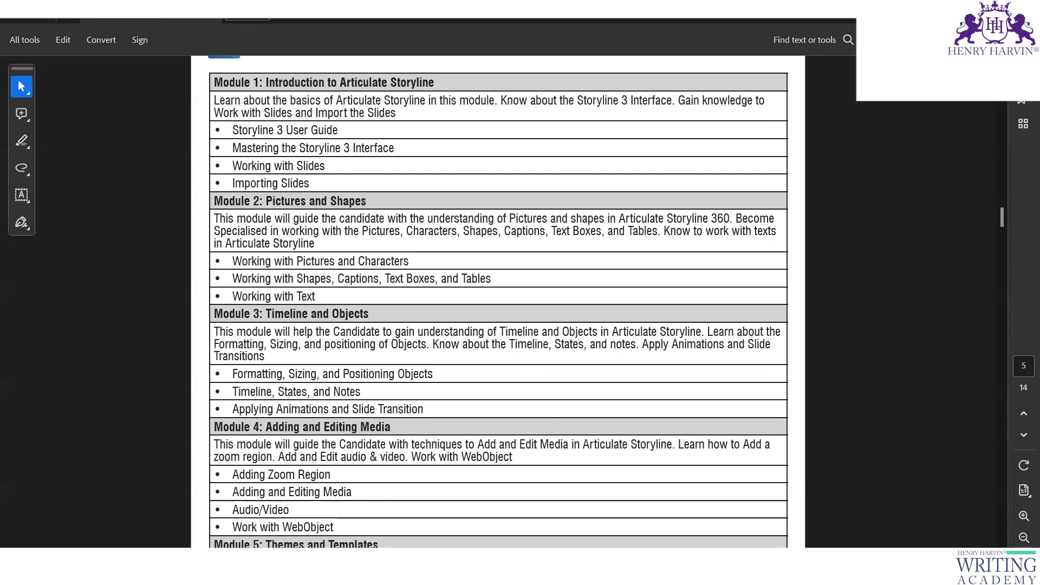
- Switch to the Storyline 360 training project, open slide 1.2 and enlarge the Timeline panel to a medium height
left_click(602, 493)
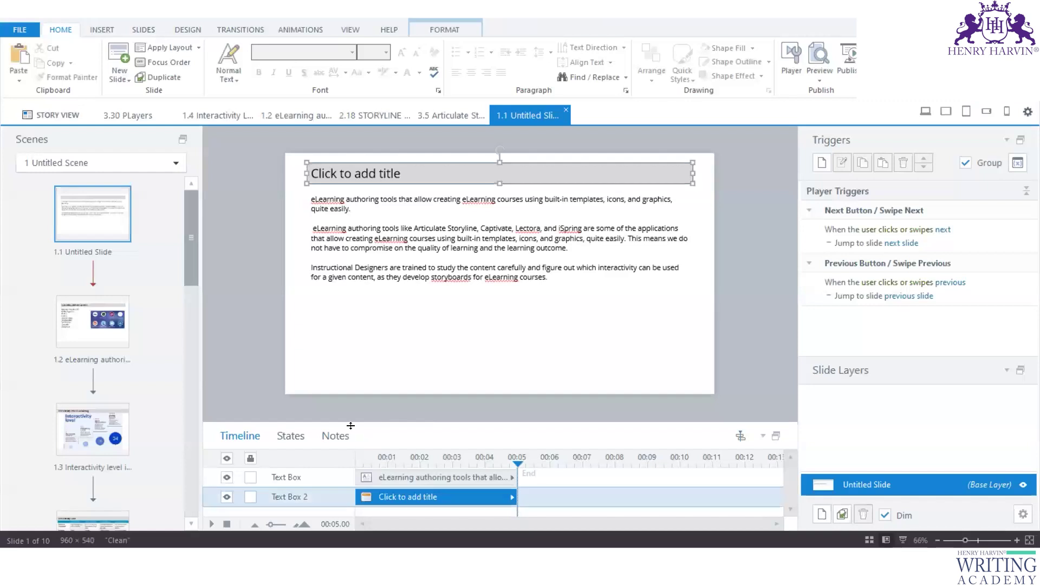
left_click_drag(351, 426, 359, 301)
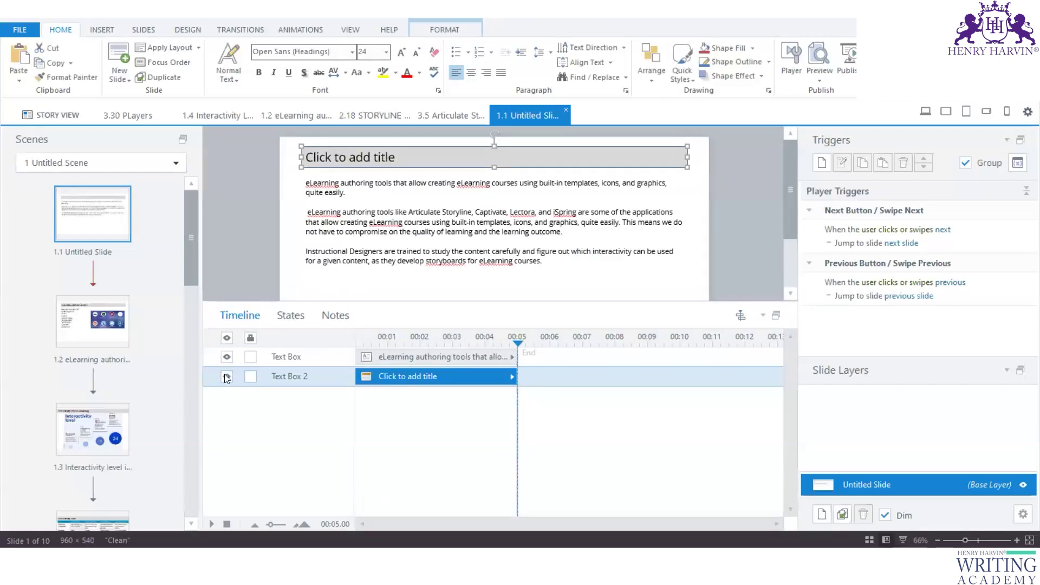
left_click(102, 331)
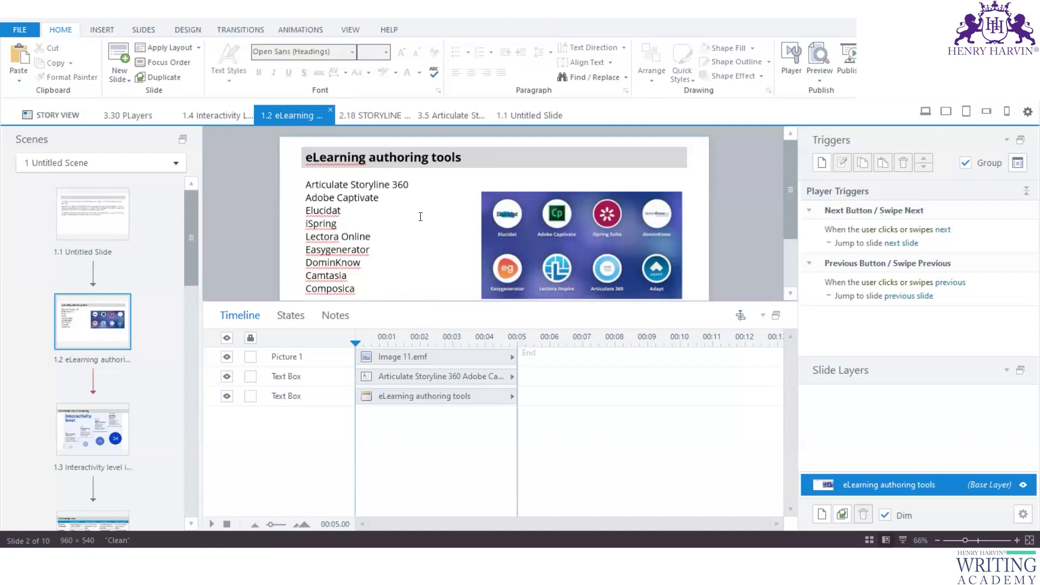
left_click_drag(509, 301, 508, 370)
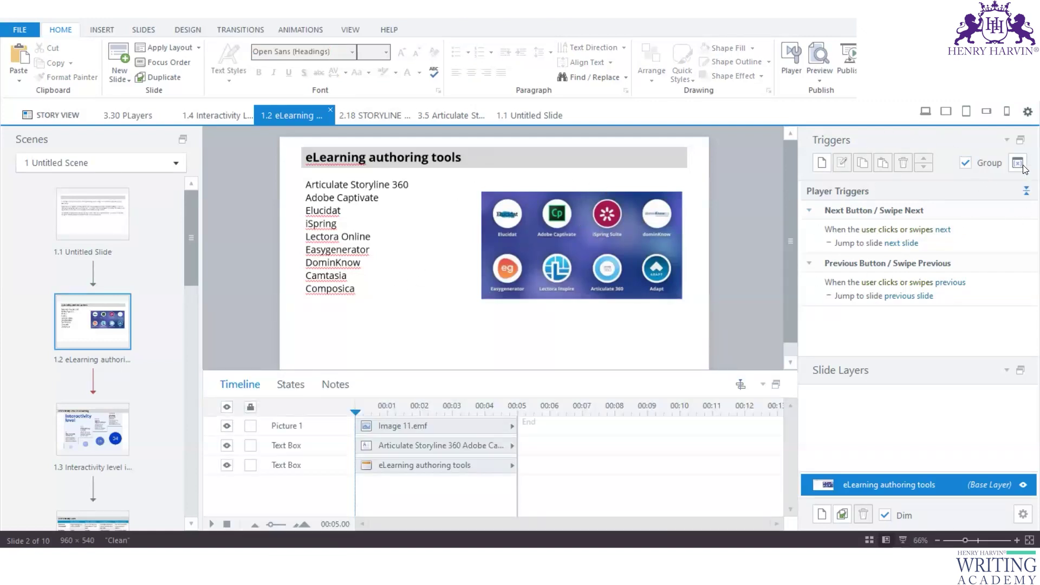
- Undock the Triggers panel, move it over the slide and dock it back in place
left_click(1023, 142)
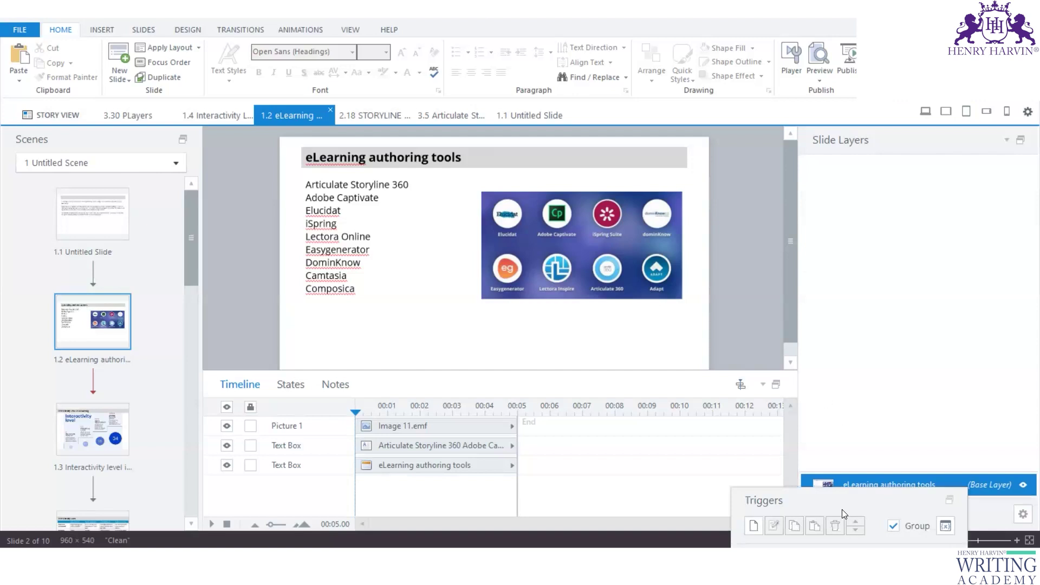
left_click_drag(843, 497, 621, 103)
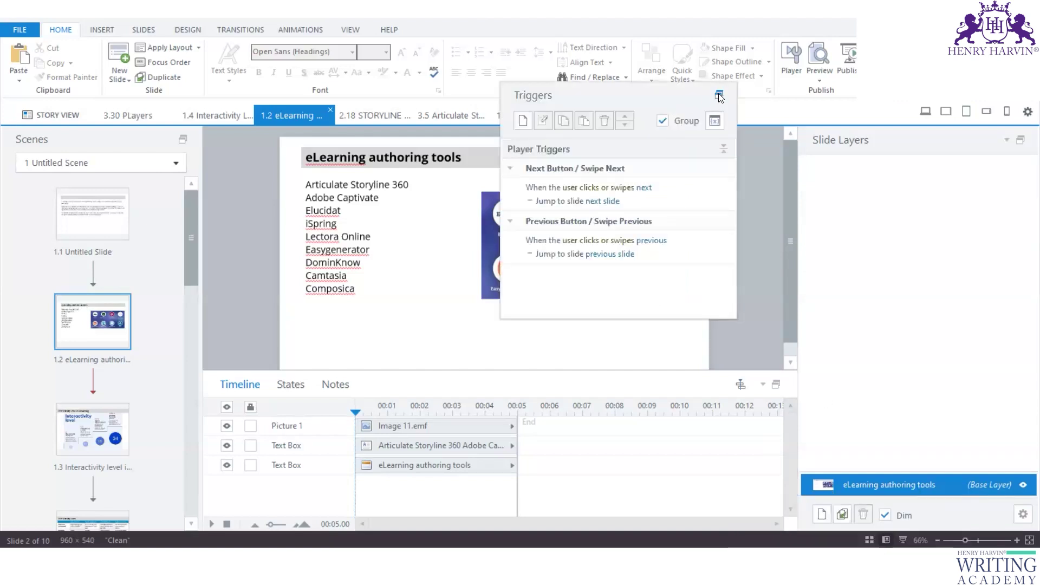
left_click(719, 96)
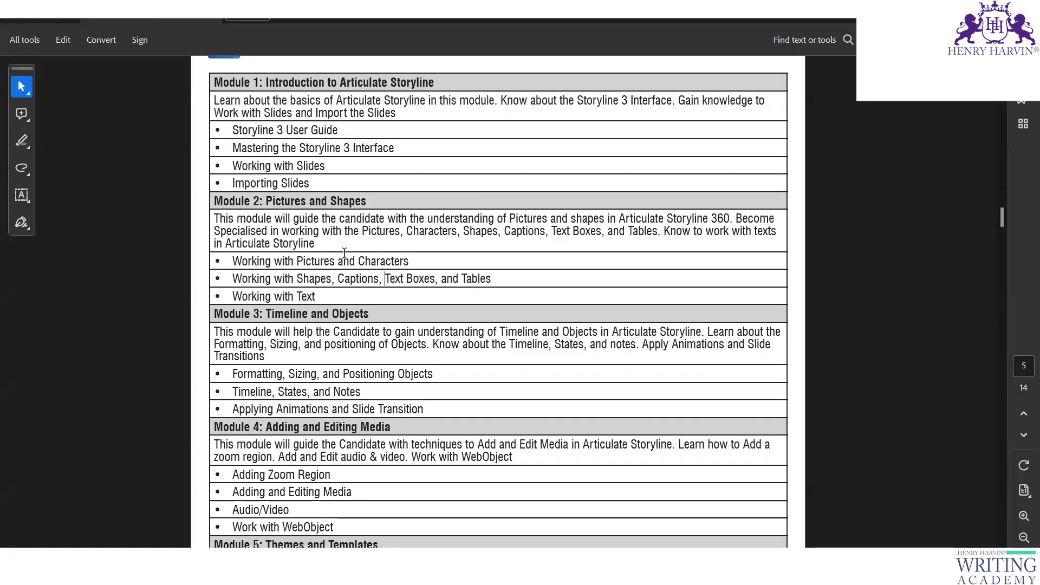
- Switch to the Storyline 360 training project and browse from slide 1.2 through slides 1.3 and 1.4
mouse_move(670, 575)
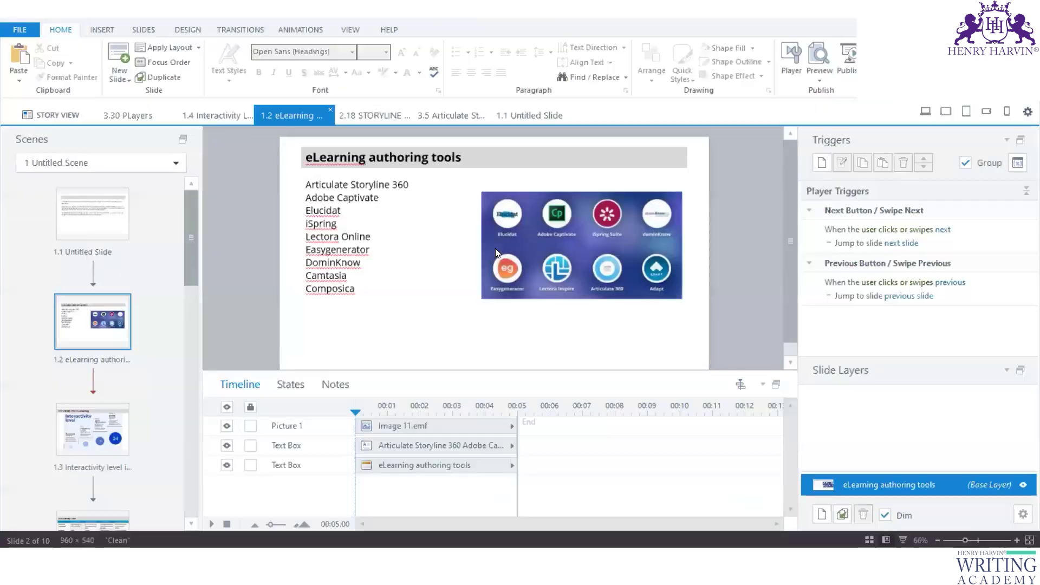
left_click(596, 502)
left_click(587, 220)
key("Page_Down")
left_click(535, 305)
key("Page_Down")
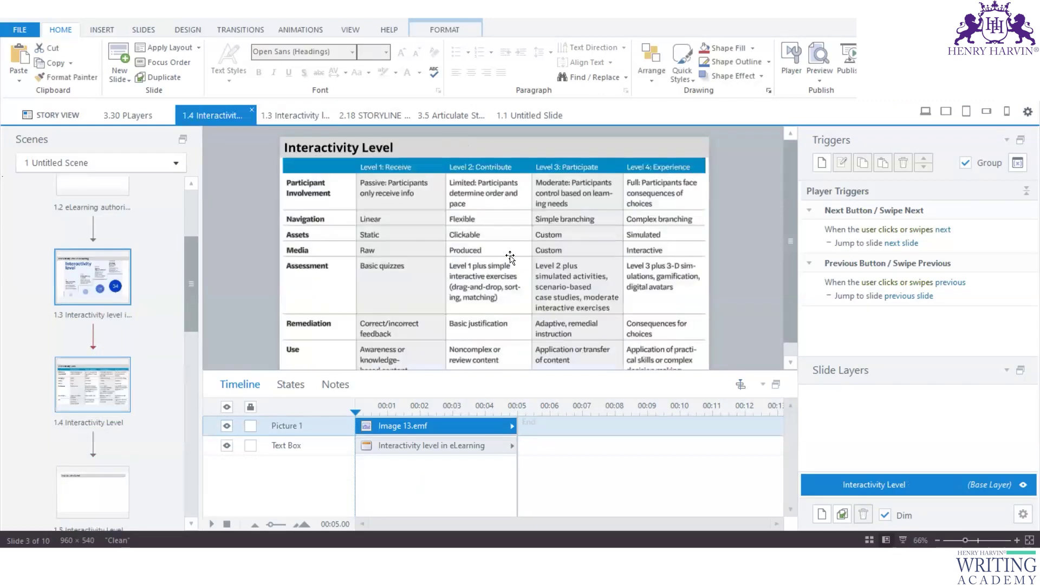
- Return to slide 1.1 and select its body text box and title box to match them with their timeline rows
left_click(302, 173)
scroll(121, 245, "up", 2)
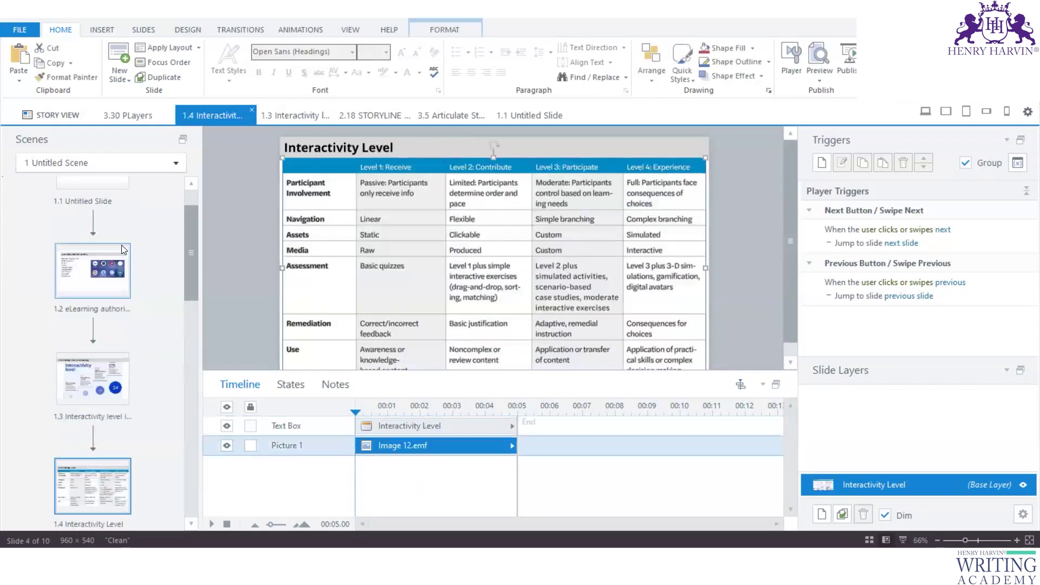
scroll(121, 245, "up", 2)
left_click(98, 232)
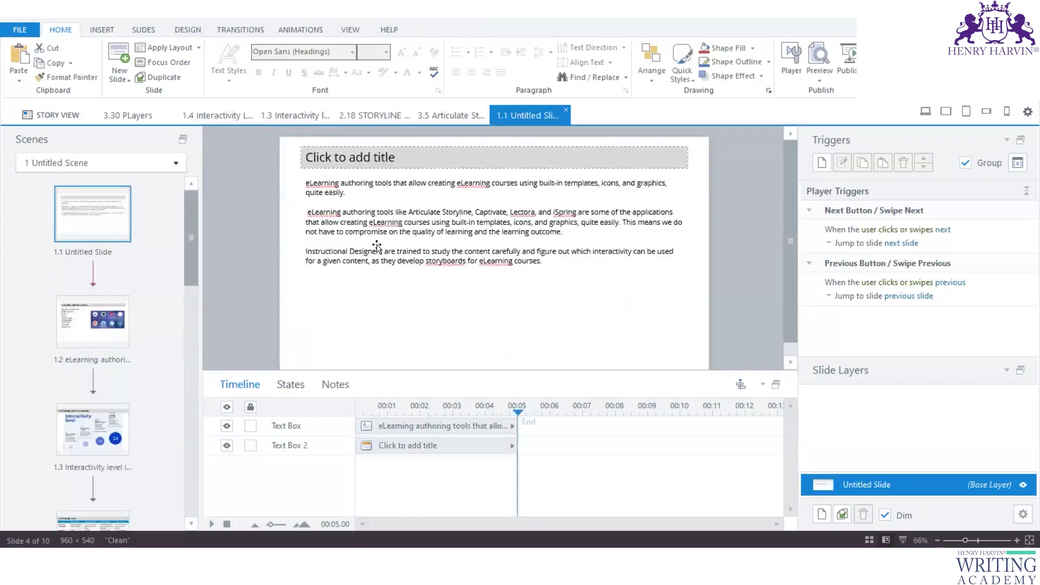
left_click(388, 223)
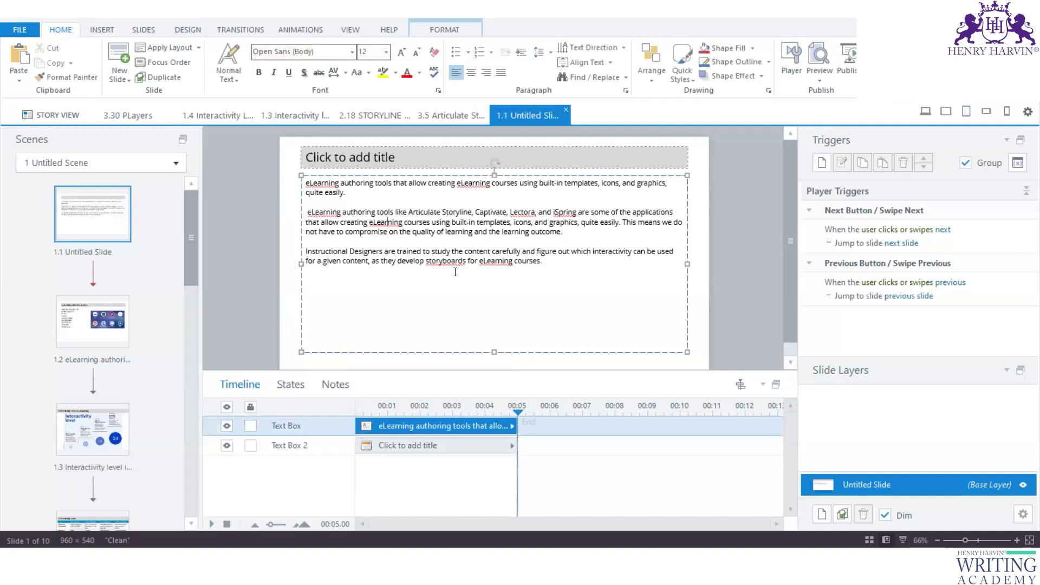
left_click(373, 352)
left_click(312, 447)
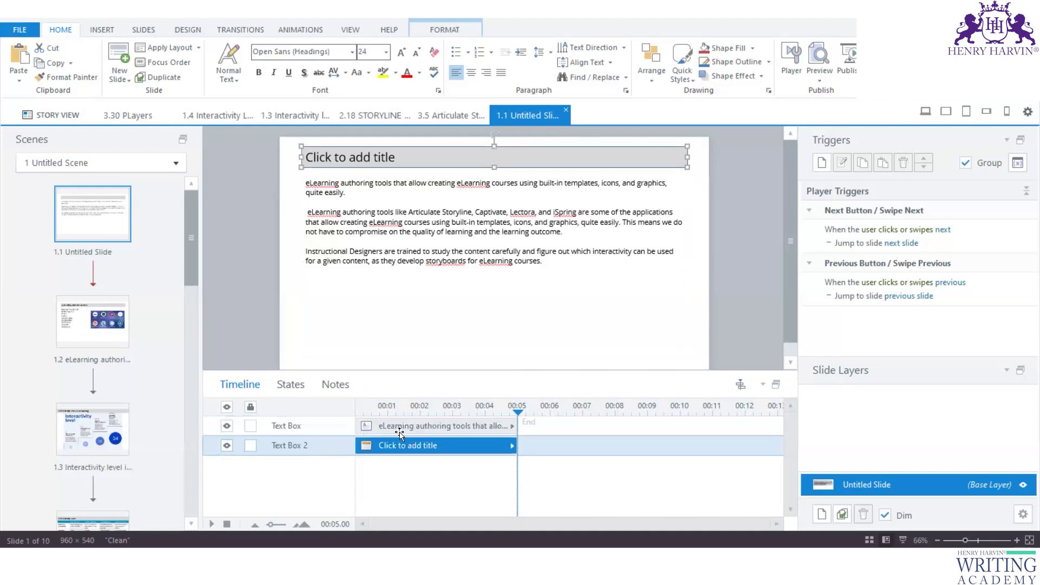
- Insert the Illustrated - Classic character Olivia on slide 1.1 from the content library
left_click(112, 28)
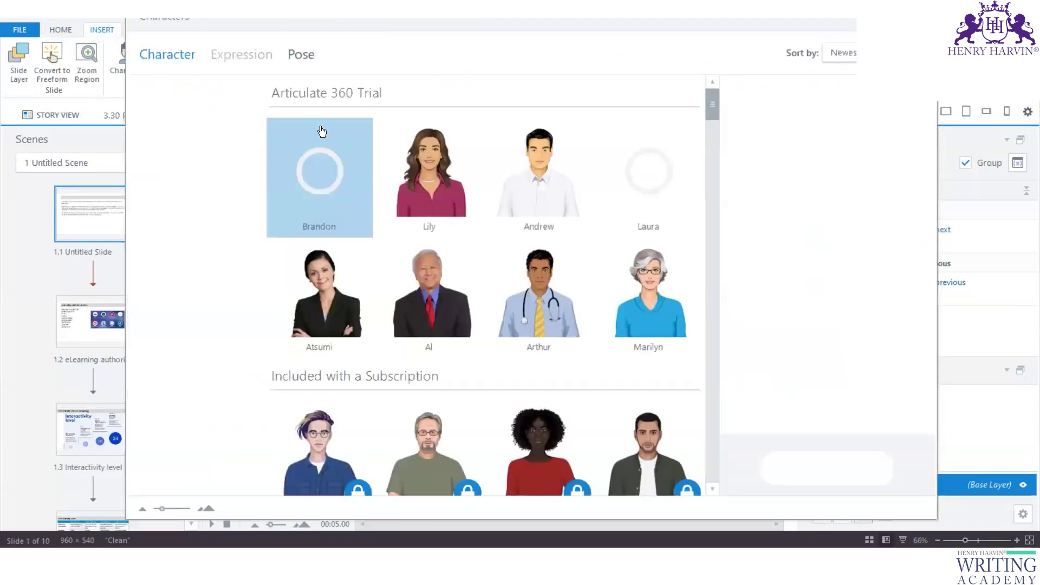
left_click(411, 162)
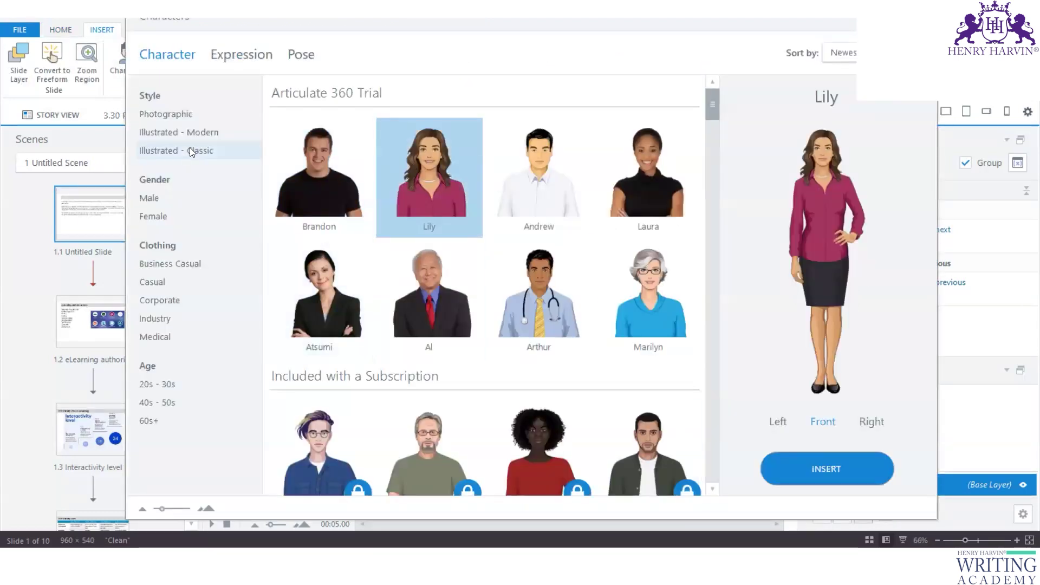
left_click(190, 149)
left_click(347, 196)
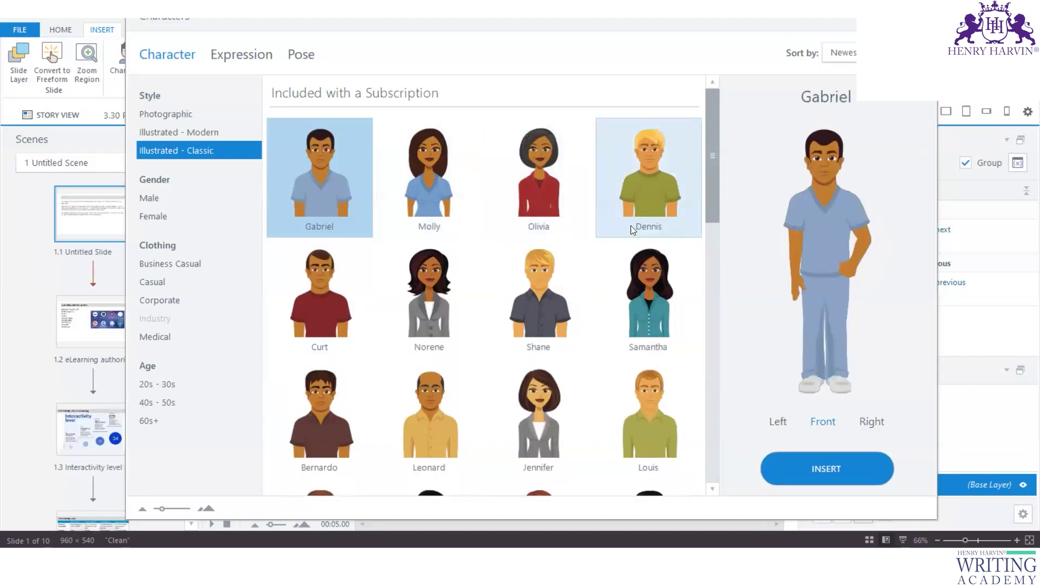
left_click(542, 194)
key("Escape")
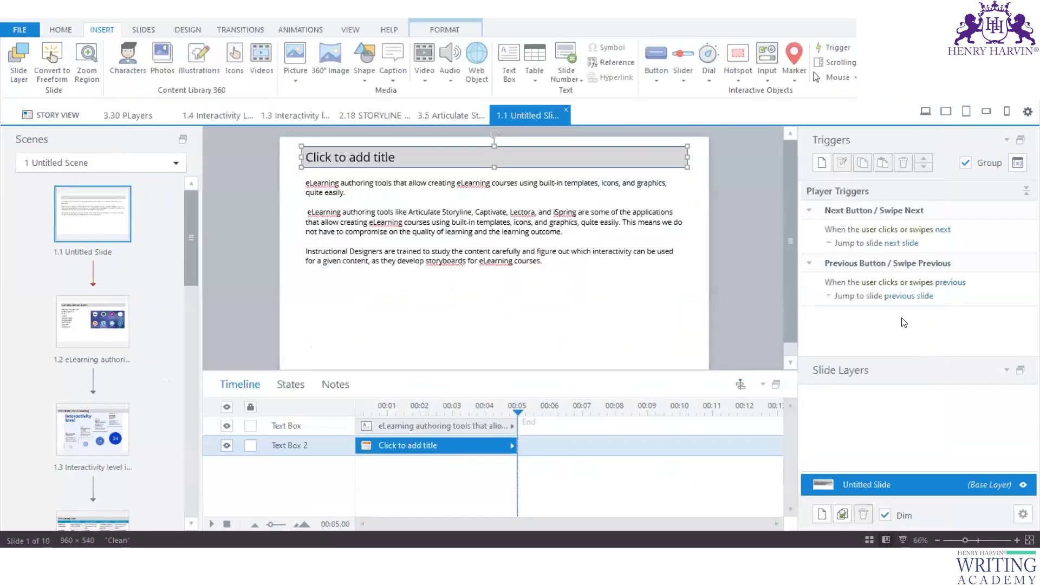
left_click(551, 297)
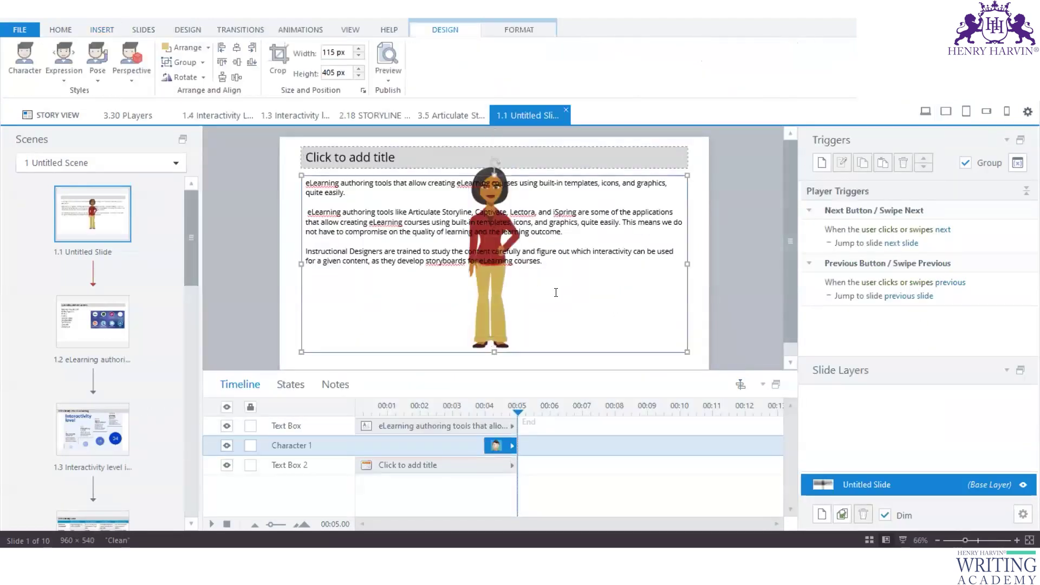
key("Escape")
key("Escape")
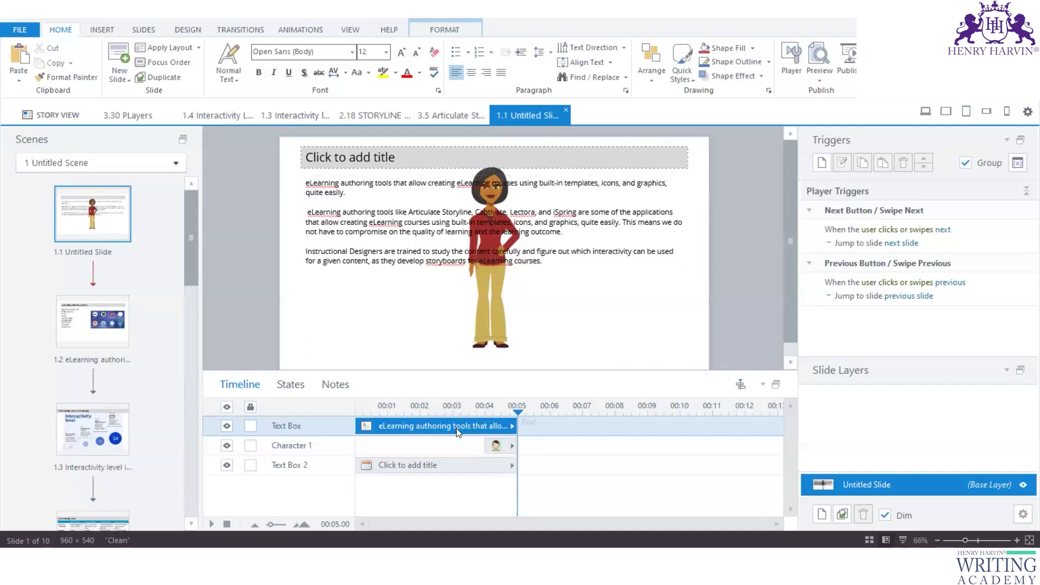
- Extend the Olivia character's timeline bar back to the slide's start and lengthen the slide's timeline to 8.5 seconds
left_click(331, 444)
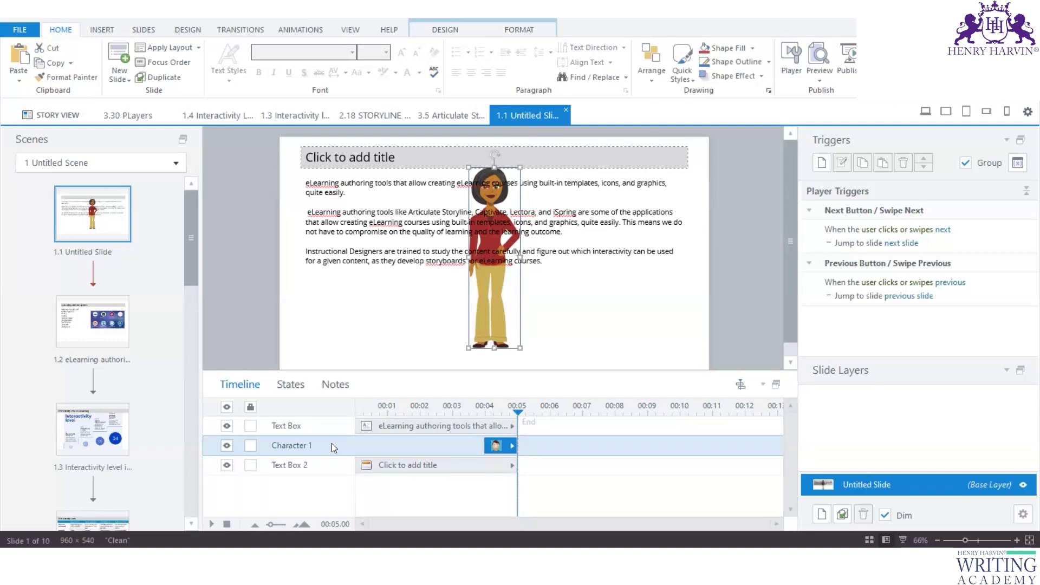
mouse_move(486, 445)
left_mouse_down()
mouse_move(355, 443)
mouse_move(477, 445)
left_mouse_up()
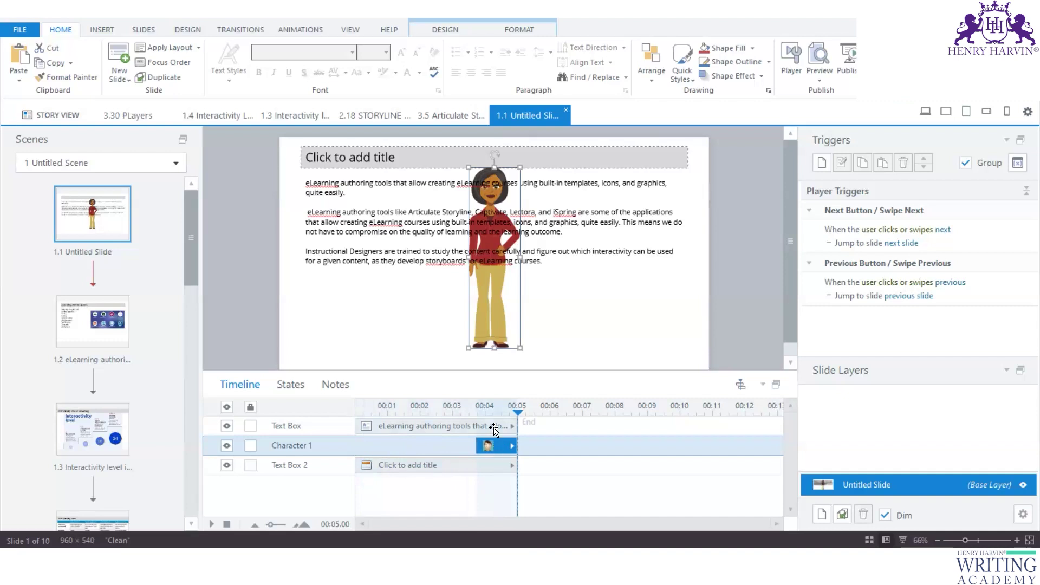
left_click_drag(491, 453, 368, 436)
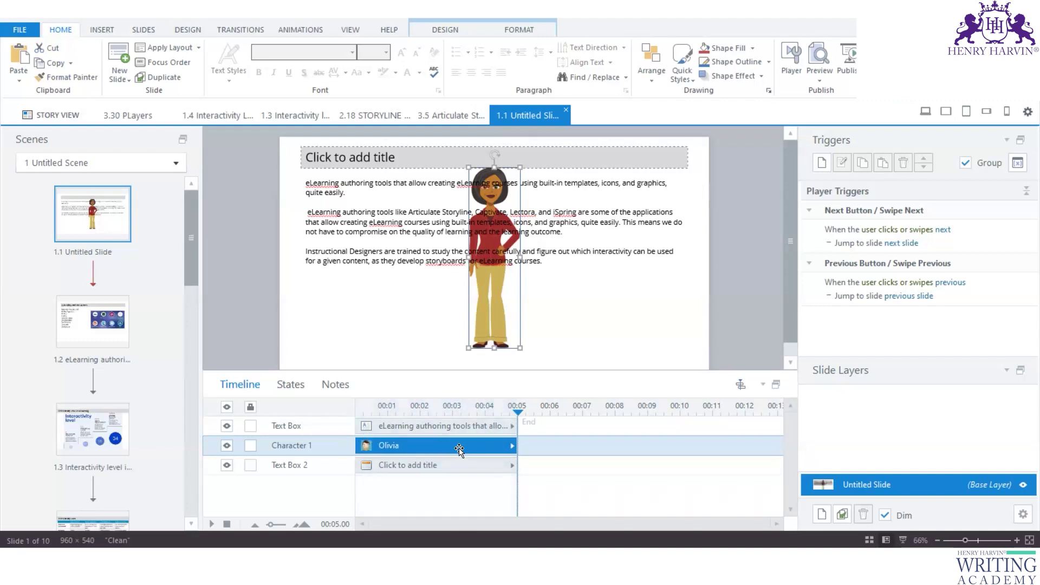
mouse_move(476, 448)
left_mouse_down()
mouse_move(500, 447)
mouse_move(455, 449)
left_mouse_up()
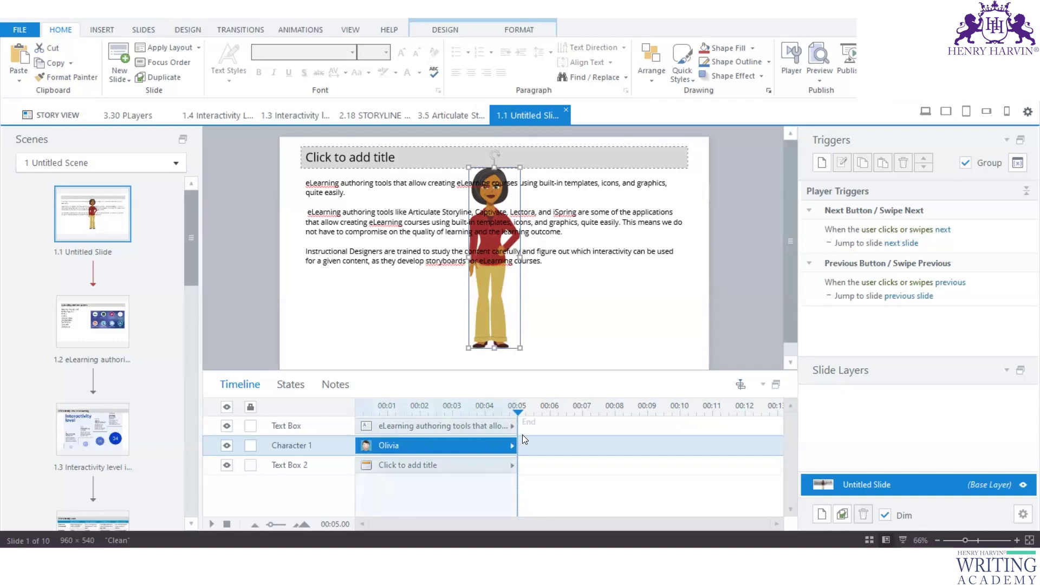
left_click_drag(519, 429, 631, 427)
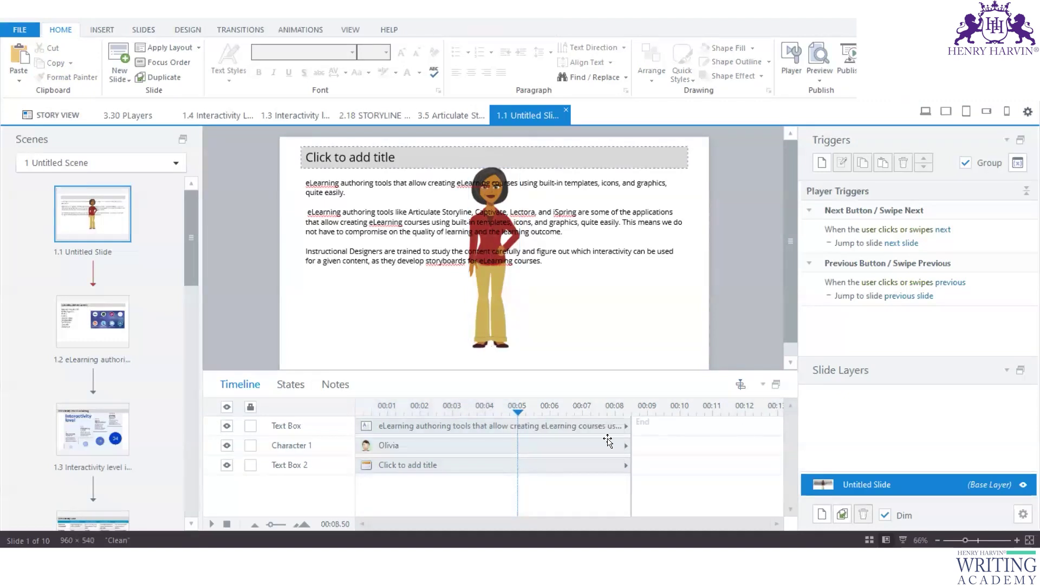
- Delete the Olivia character from slide 1.1
left_click(524, 339)
left_click(538, 327)
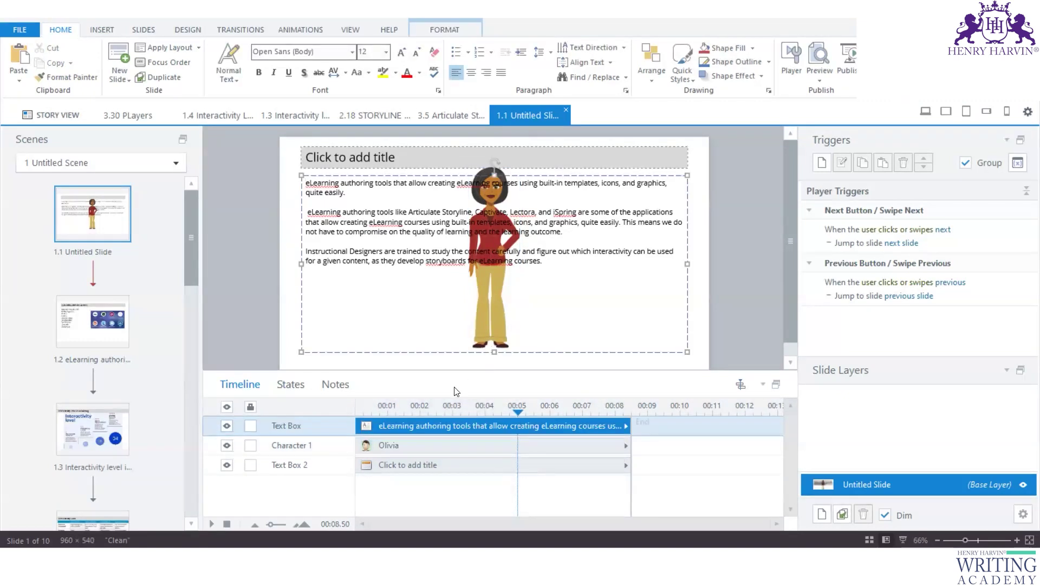
left_click(420, 445)
key("Delete")
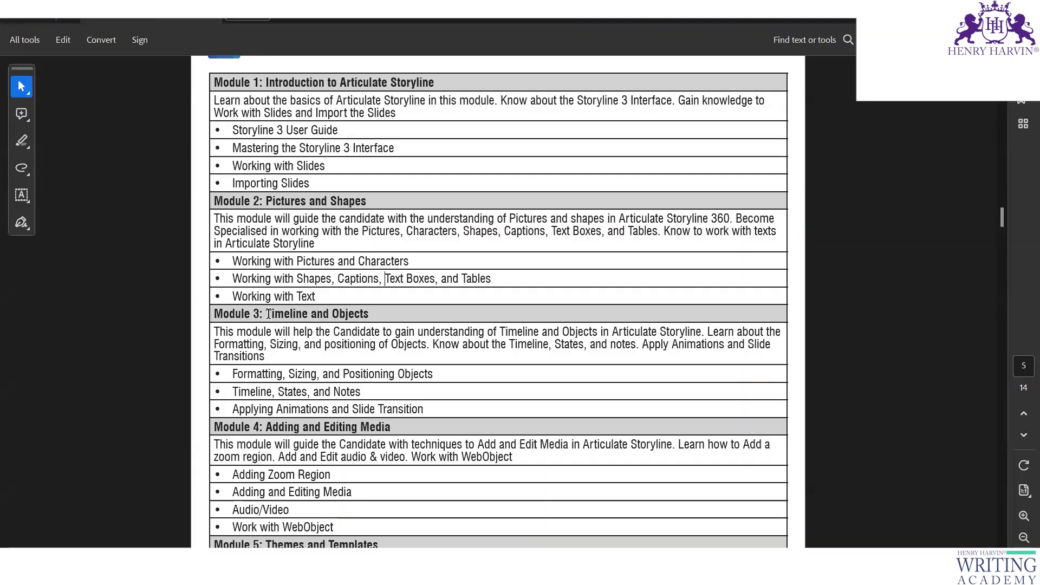
- In the curriculum document, point out the Module 3 title "Timeline and Objects" and its formatting and animation topics by selecting their text
left_click_drag(266, 313, 368, 314)
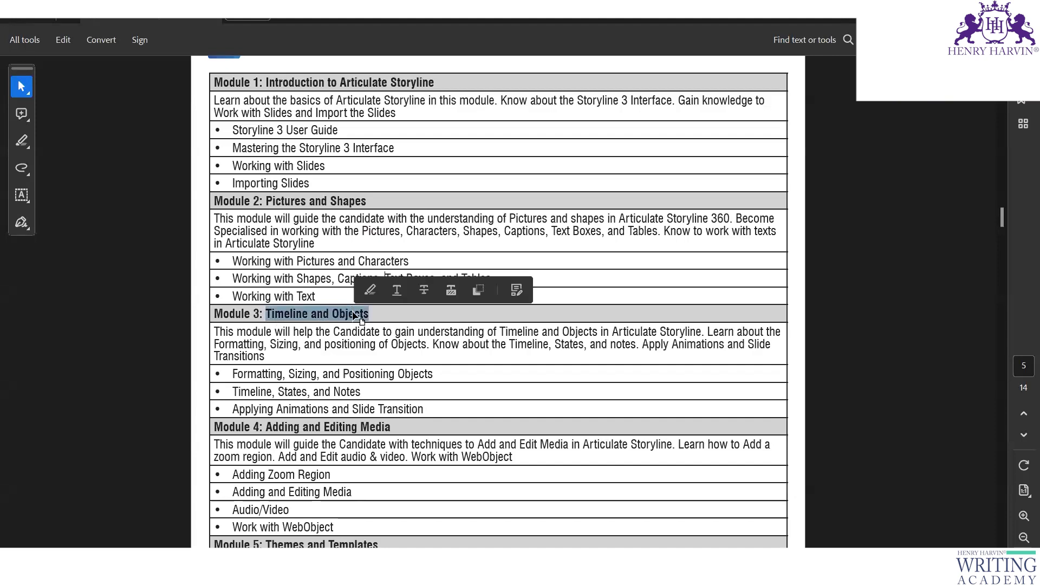
left_click(243, 375)
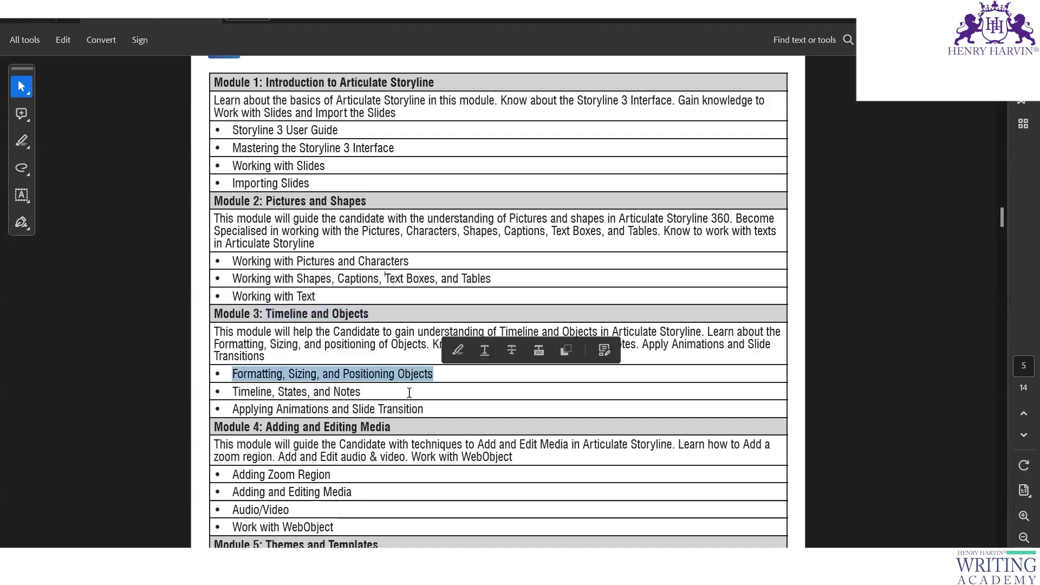
scroll(417, 398, "down", 2)
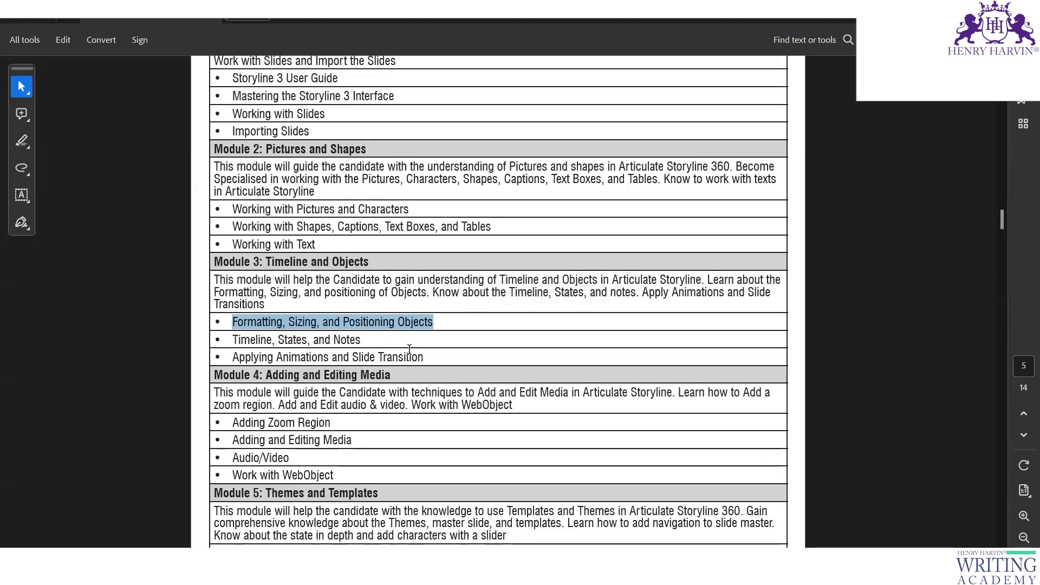
scroll(426, 351, "down", 1)
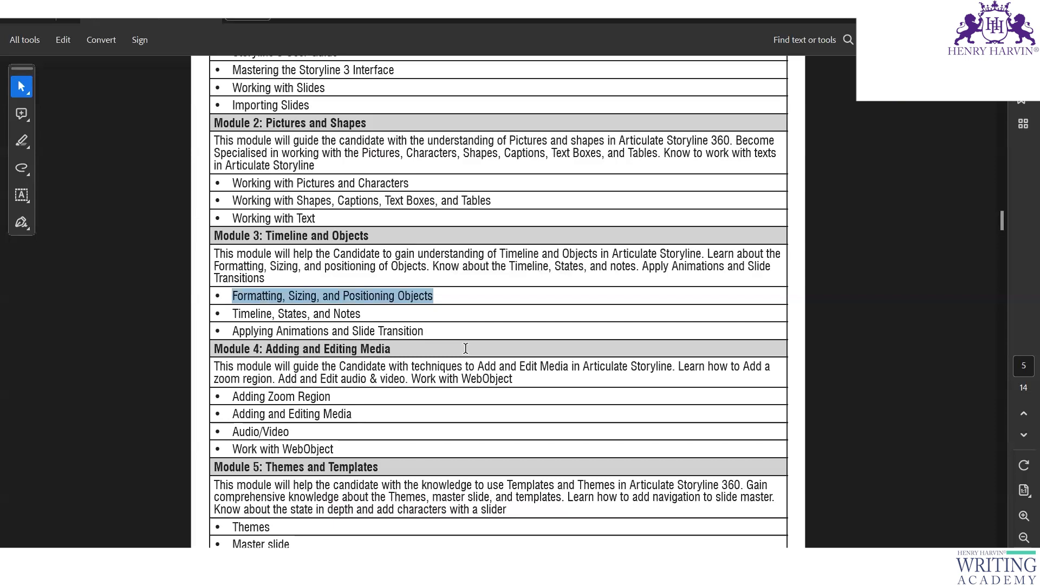
left_click_drag(245, 331, 428, 335)
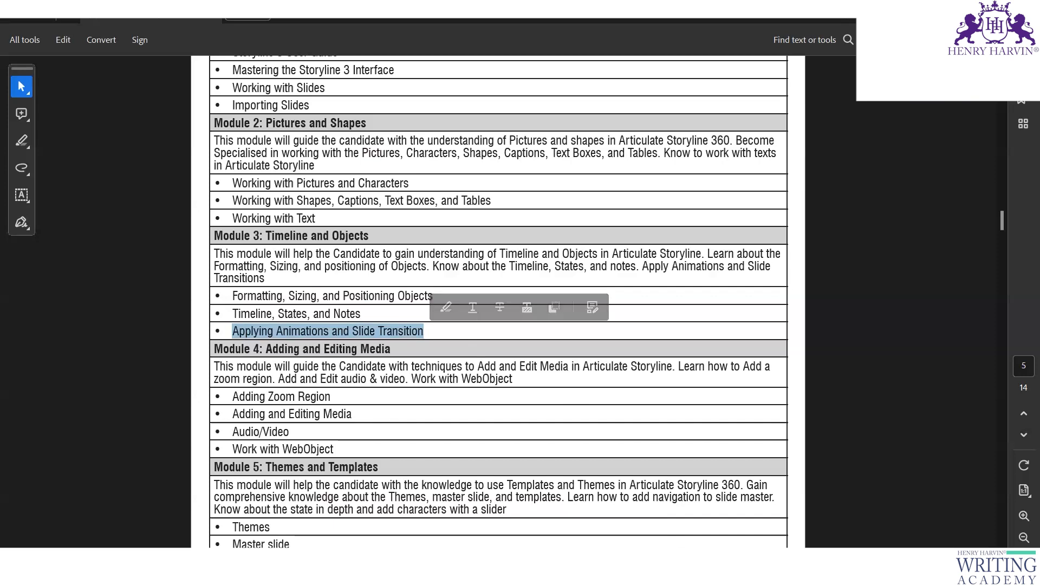
- Switch to the untitled Storyline project and move the camping photo to X 247 px, Y 96 px, with the animation settings shown
left_click(695, 508)
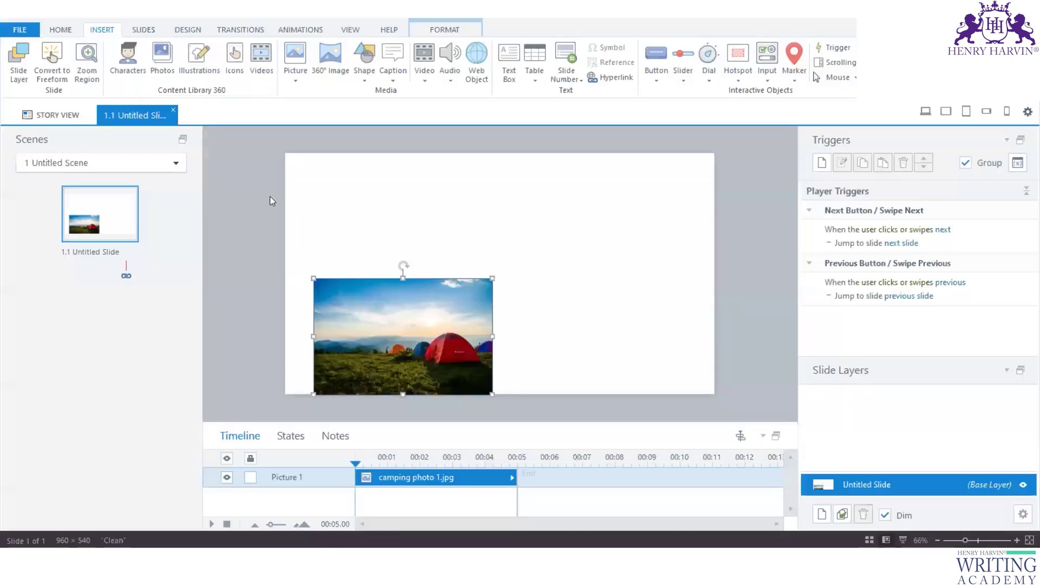
left_click(300, 30)
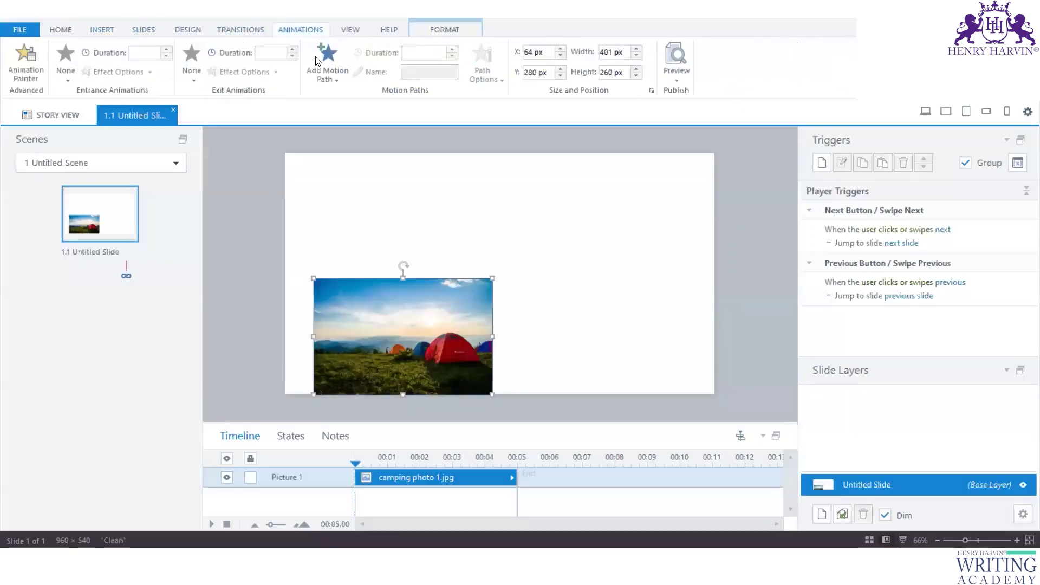
left_click_drag(466, 284, 560, 187)
- Show the entrance animations, exit animations and motion paths available for the camping photo
left_click(65, 62)
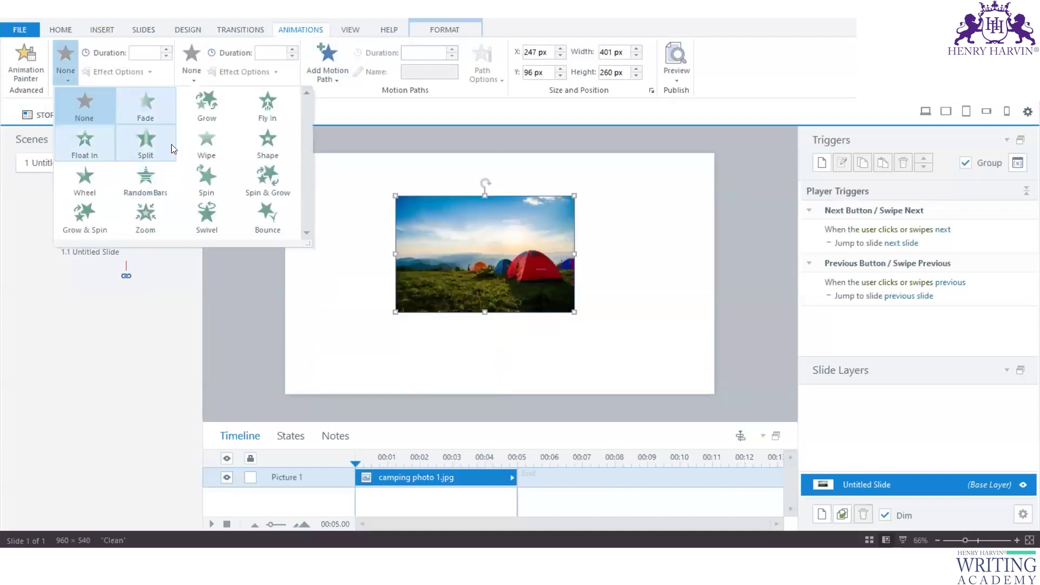
left_click(192, 64)
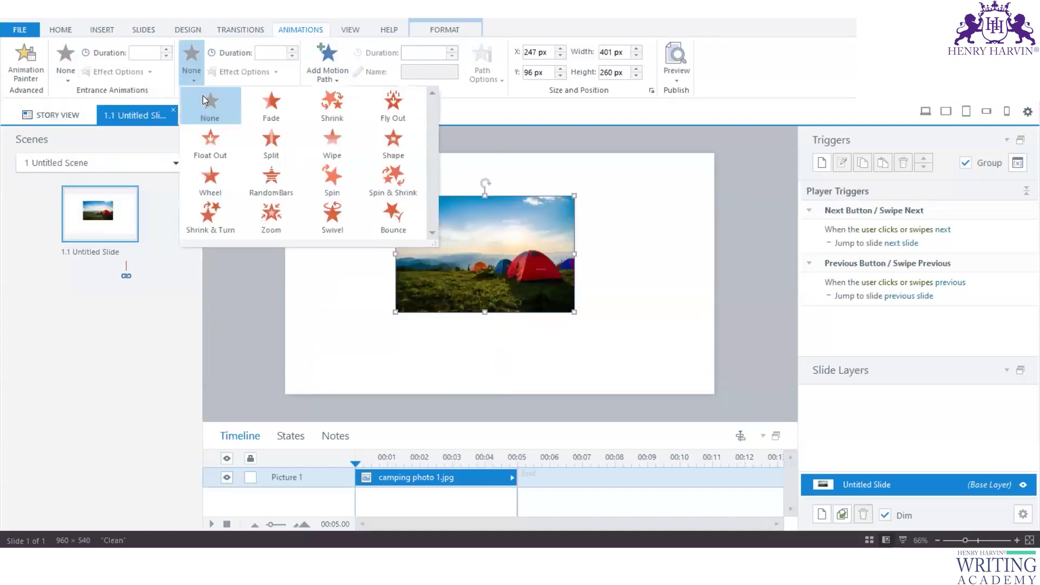
left_click(236, 293)
left_click(327, 59)
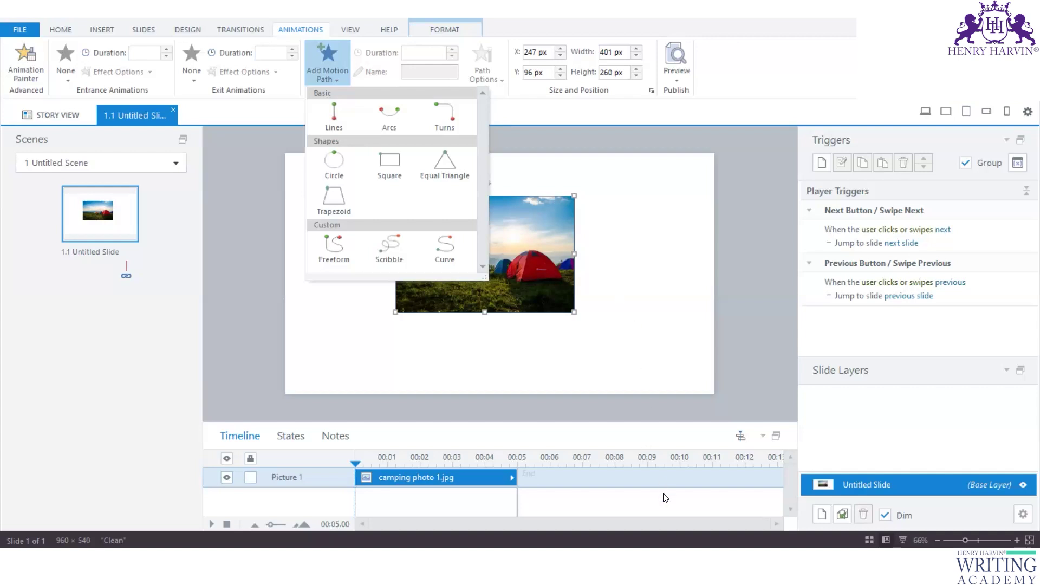
- Return to the curriculum document, select the Module 4 title "Adding and Editing Media" to point it out, and clear the selection
mouse_move(729, 580)
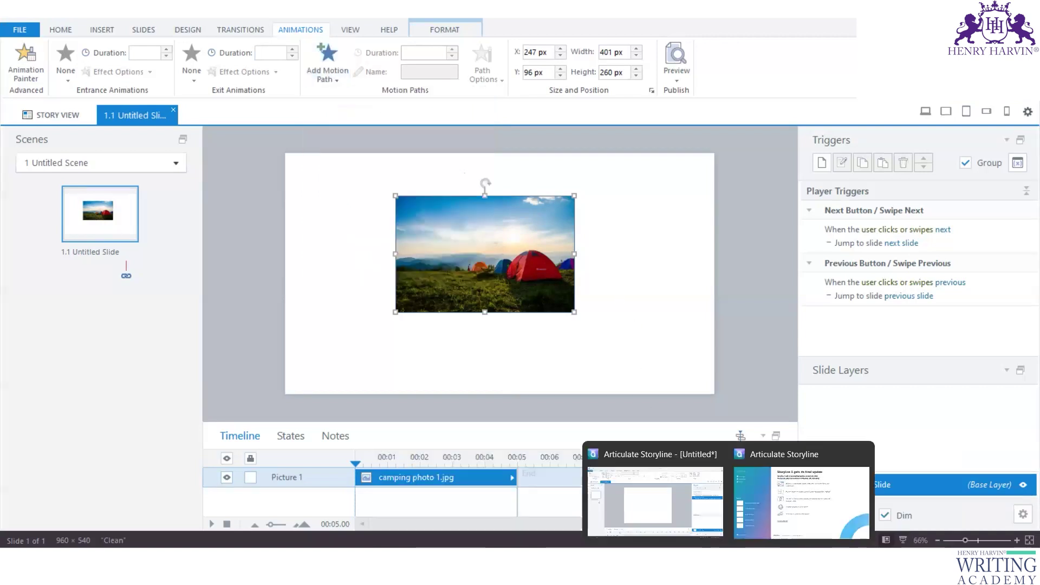
key("alt+Tab")
scroll(517, 398, "down", 3)
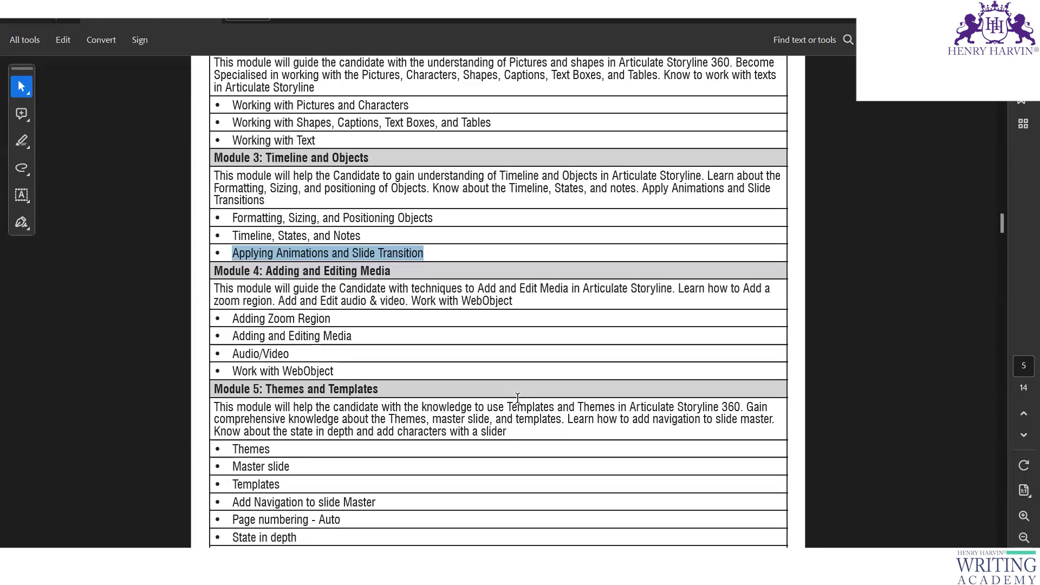
scroll(456, 375, "down", 2)
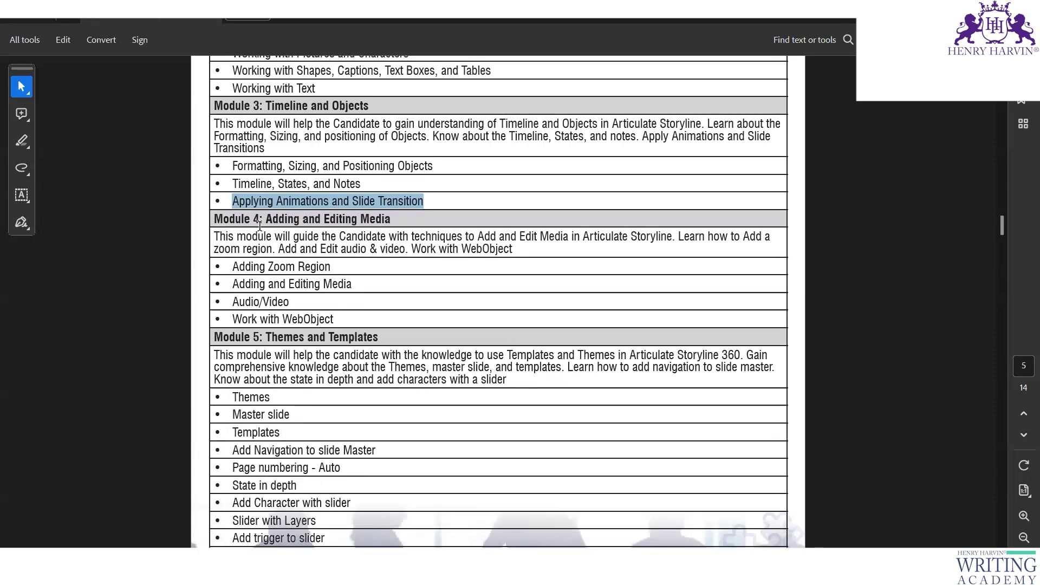
left_click_drag(265, 218, 406, 239)
left_click(362, 274)
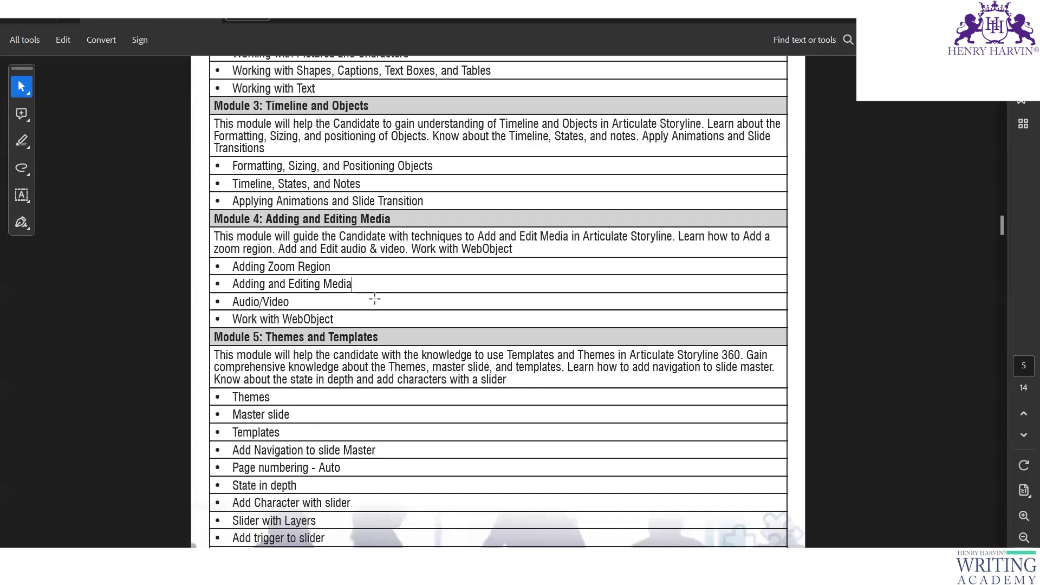
- Examine the Module 5 "Themes and Templates" topics down to the end of the curriculum page
scroll(418, 337, "down", 3)
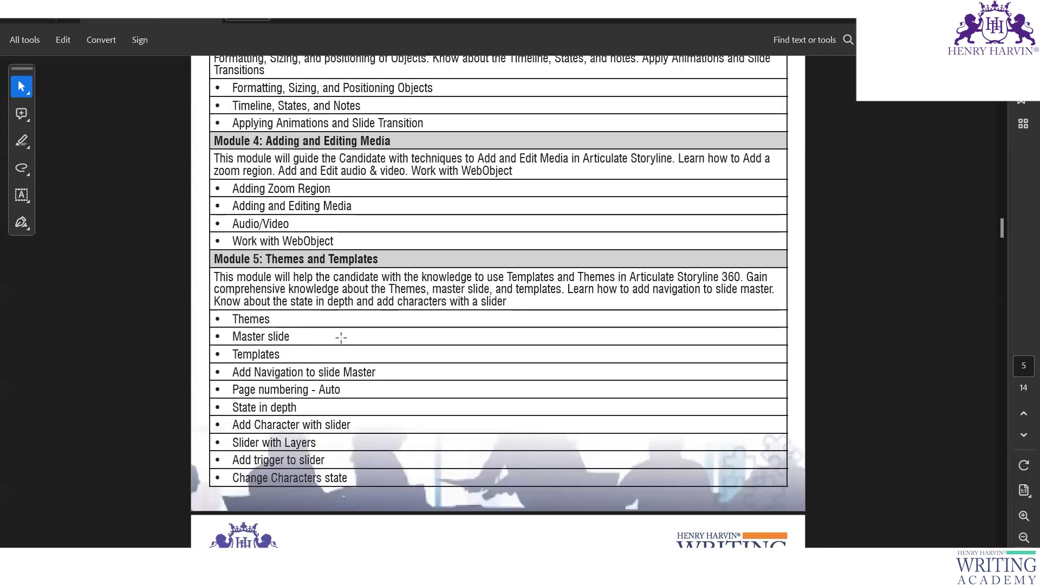
scroll(404, 428, "down", 2)
scroll(405, 431, "down", 2)
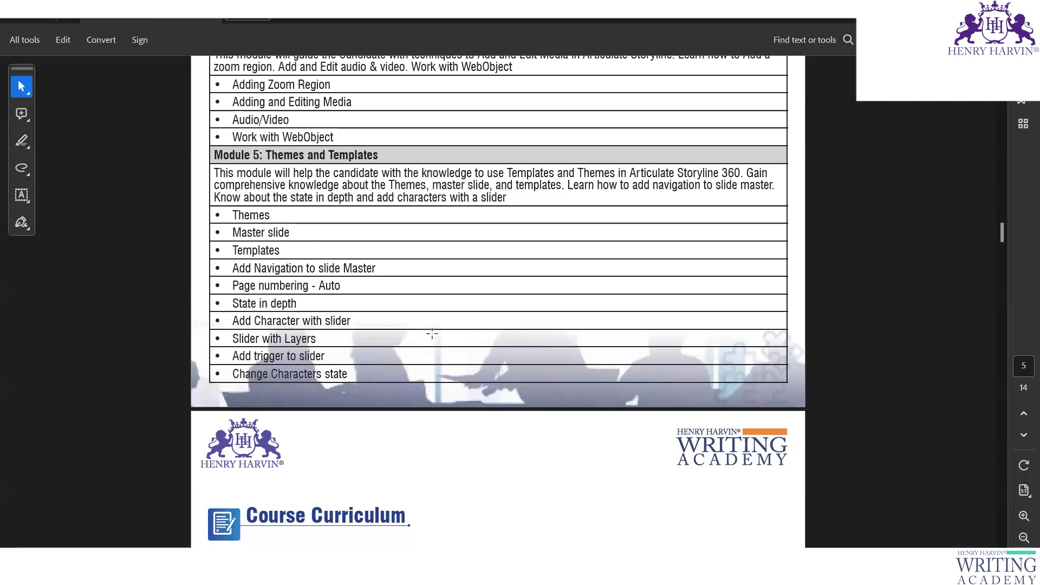
- Go to Module 6 "Triggers" in the curriculum and highlight its topics from Layers onward and the "Module 6:" label to point them out
scroll(430, 333, "down", 5)
scroll(439, 330, "down", 3)
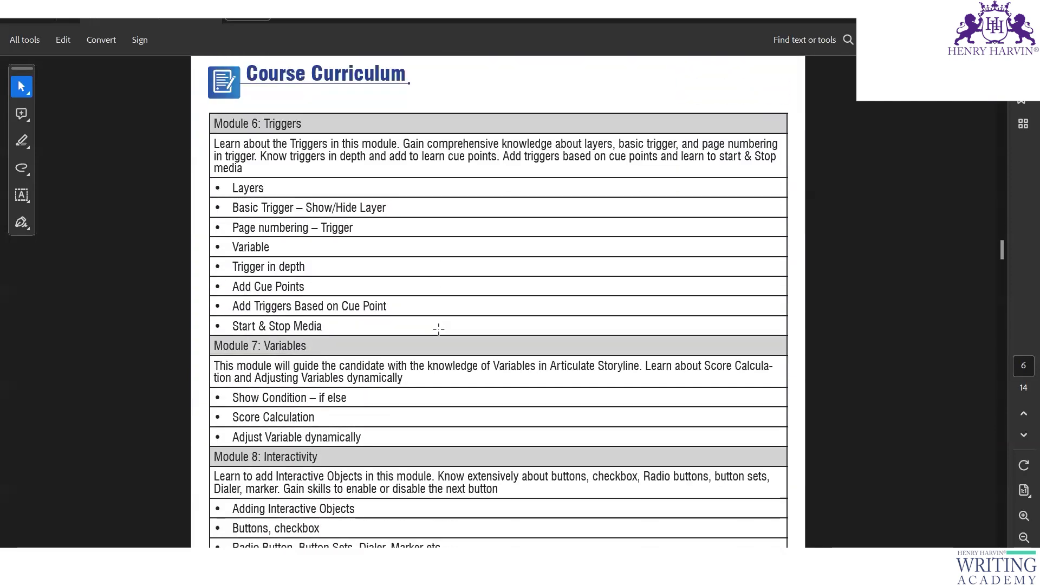
left_click_drag(232, 188, 366, 325)
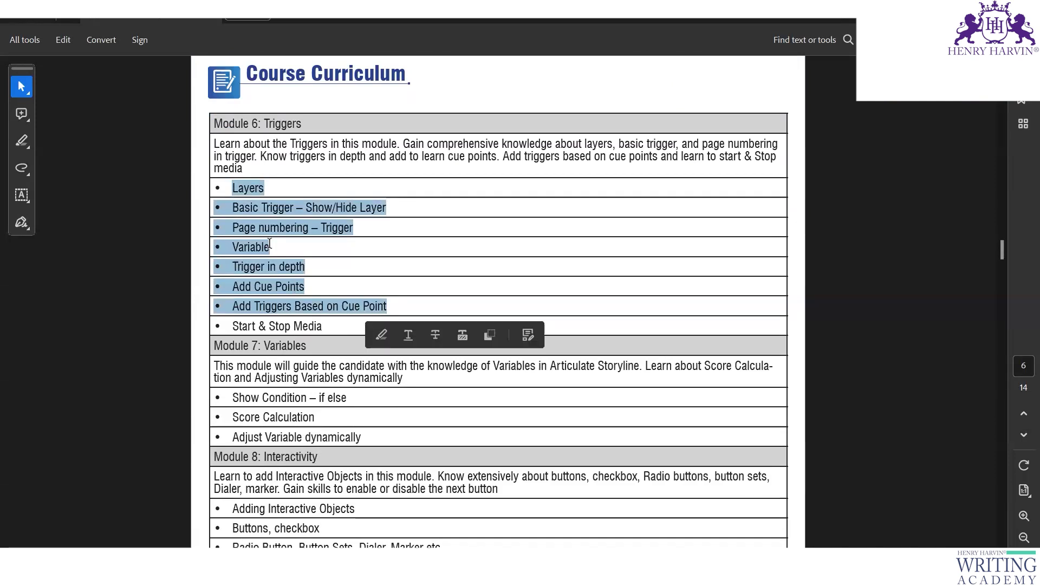
left_click_drag(261, 125, 214, 125)
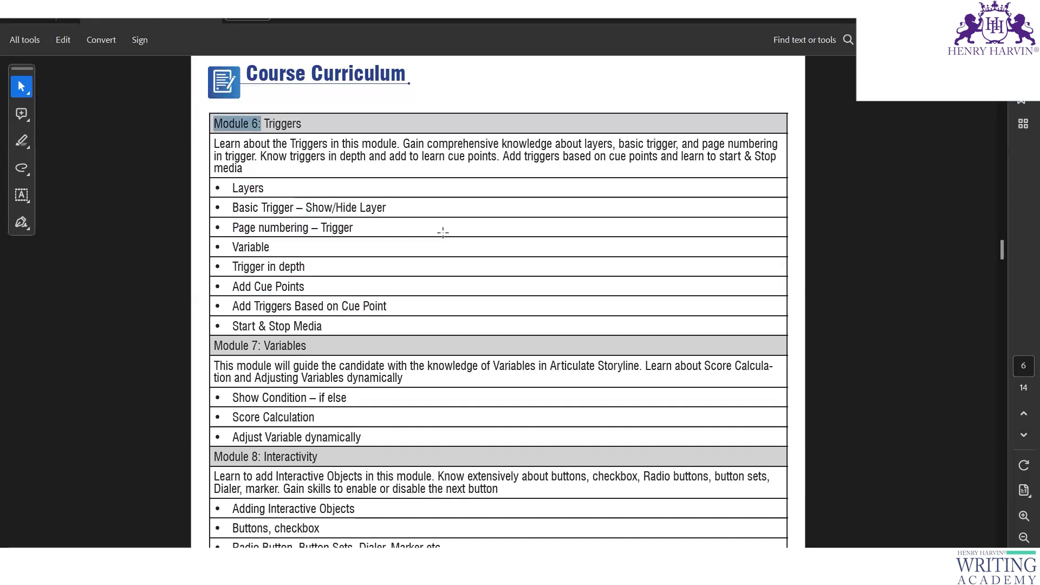
- Highlight the Module 7 title and the whole Variables section, clear the selection, and highlight the word "Variables" in the title
scroll(444, 231, "down", 2)
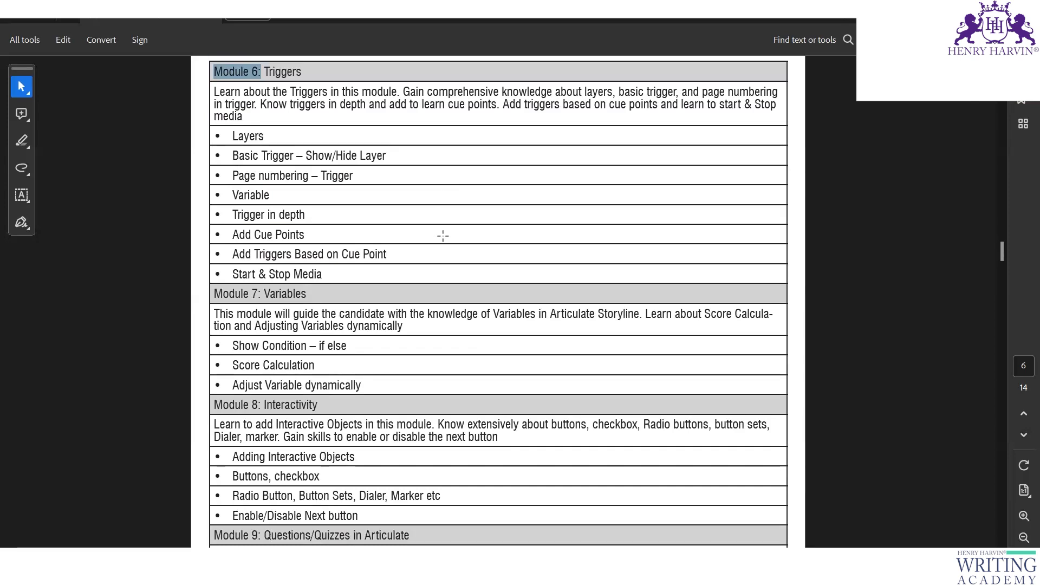
left_click_drag(271, 268, 313, 265)
triple_click(313, 265)
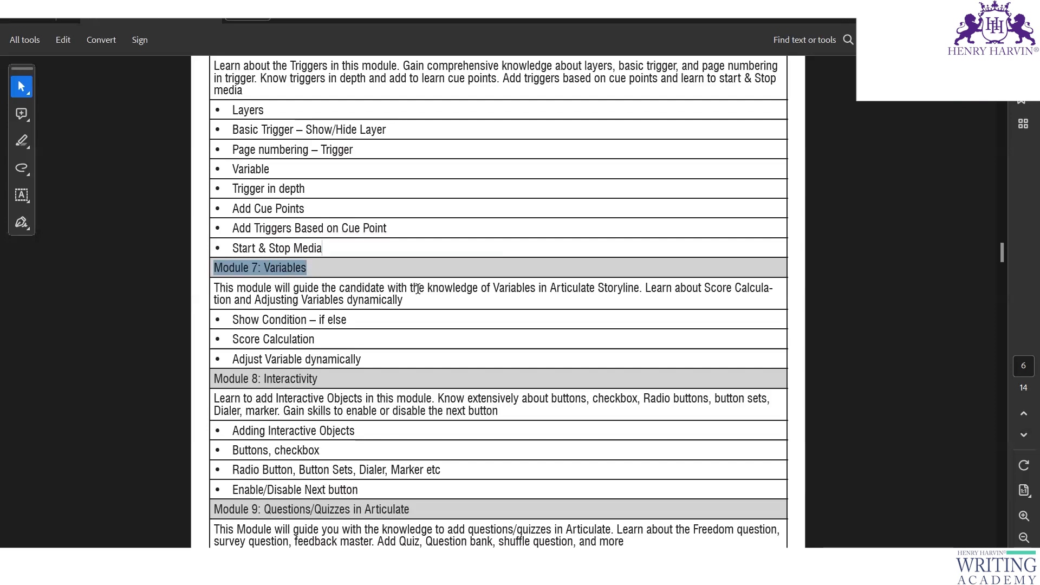
mouse_move(363, 359)
left_mouse_down()
mouse_move(217, 317)
mouse_move(206, 268)
left_mouse_up()
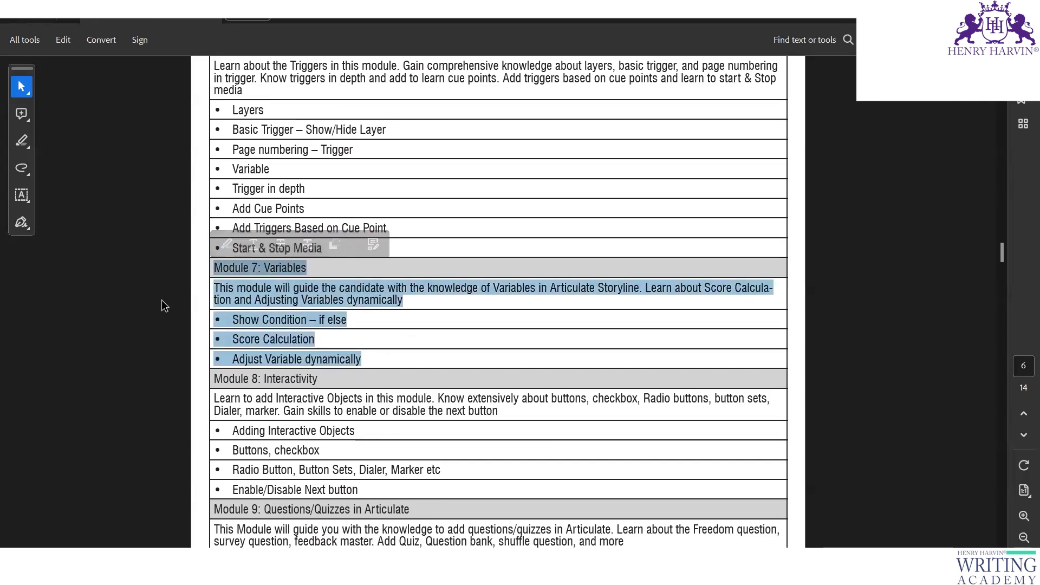
left_click(346, 191)
left_click(356, 189)
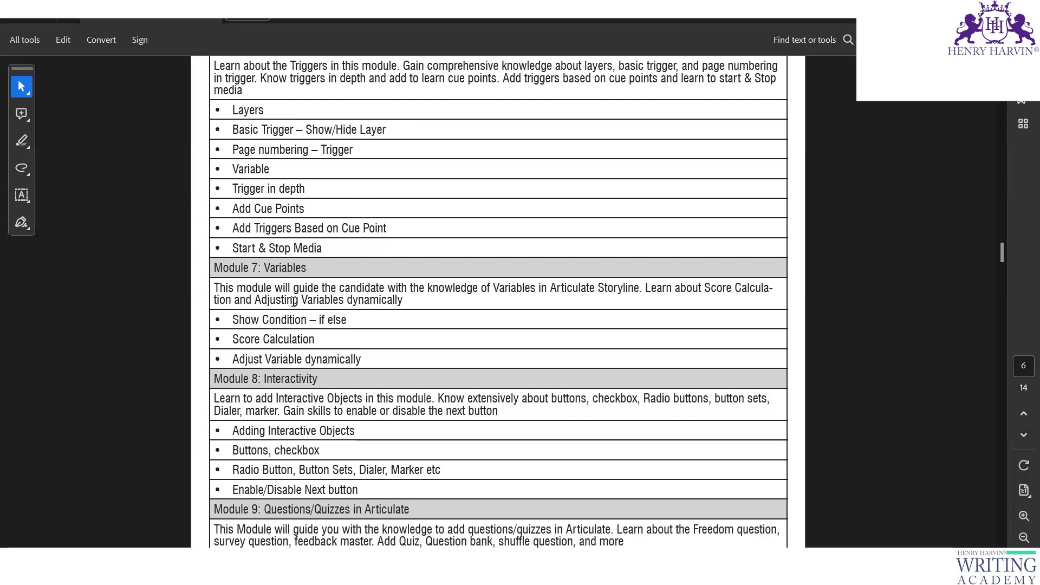
left_click_drag(264, 267, 307, 268)
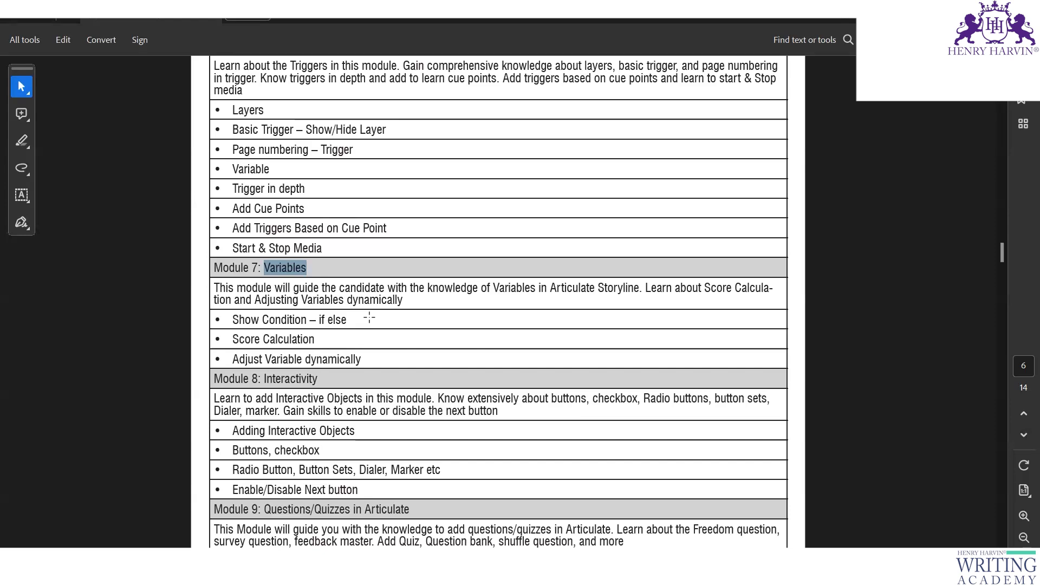
- Go to Module 8 "Interactivity" and place the text cursor in its "Adding Interactive Objects" topic
scroll(369, 318, "down", 5)
left_click_drag(291, 250, 363, 271)
left_click(319, 301)
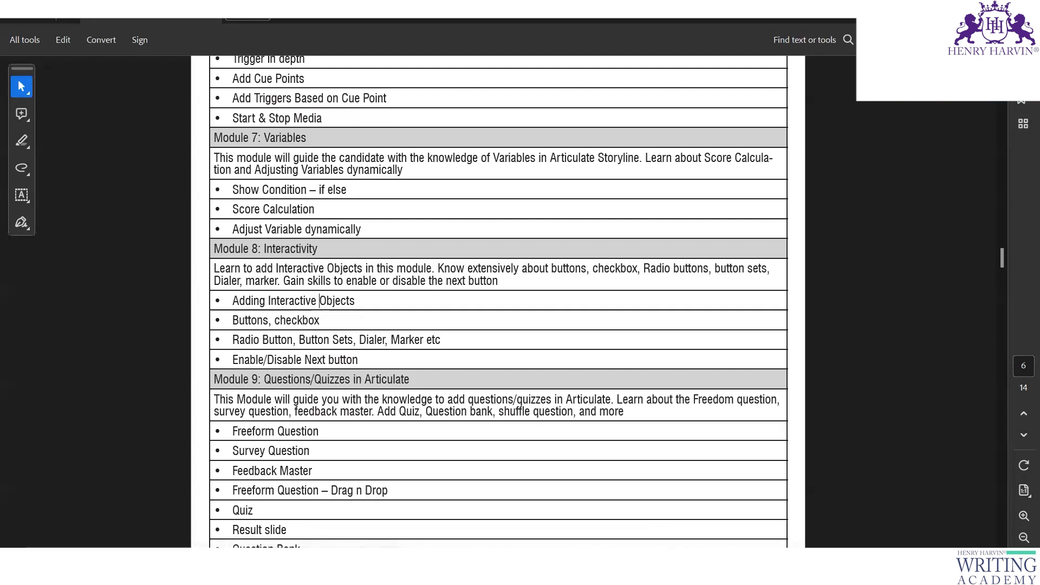
- Switch to the untitled Storyline project and show the check box, radio button and data entry inputs and the marker icons available for insertion
mouse_move(668, 563)
left_click(460, 502)
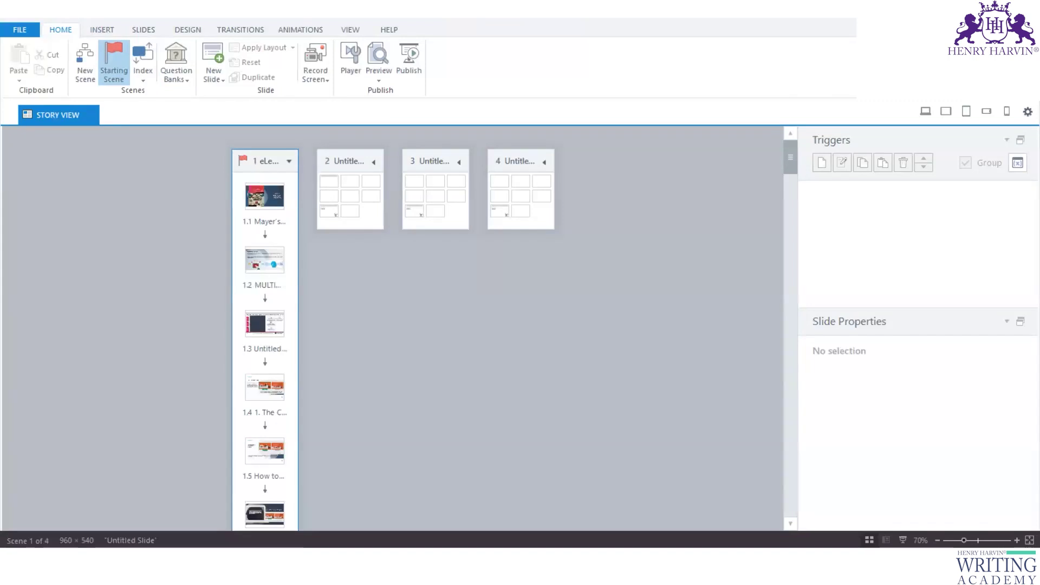
mouse_move(668, 563)
left_click(748, 501)
left_click(108, 30)
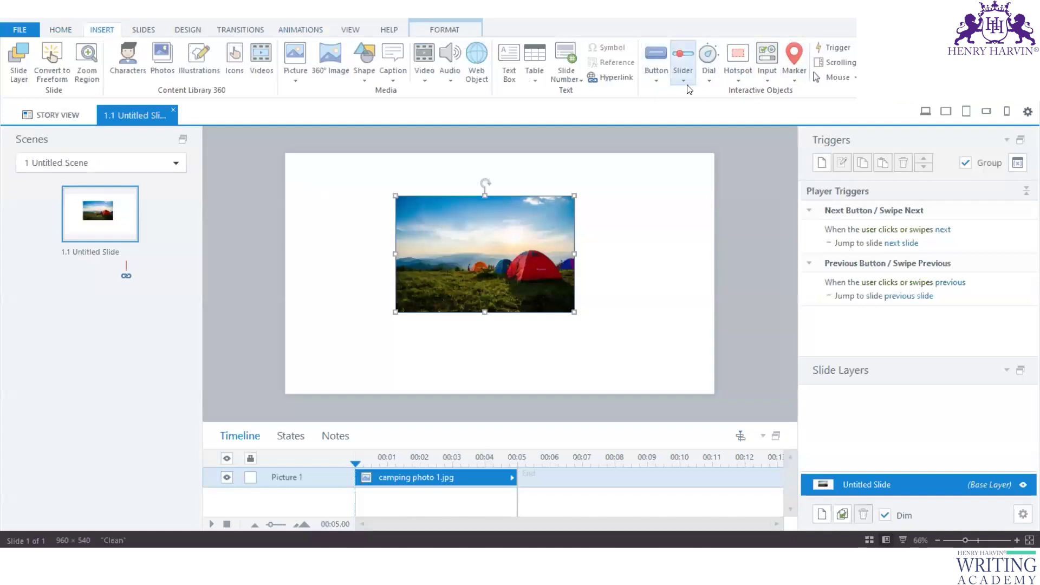
left_click(769, 79)
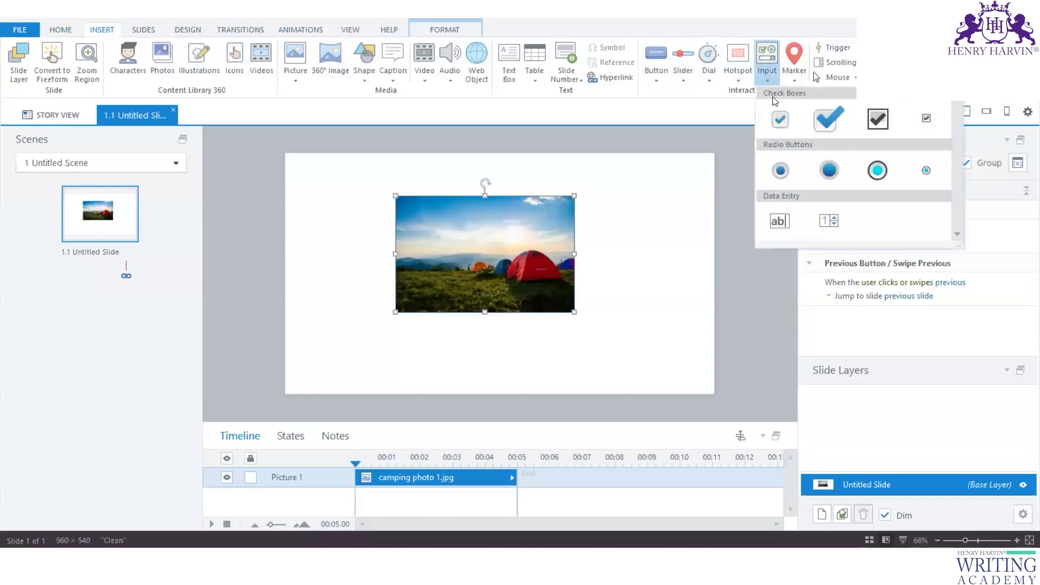
left_click(721, 167)
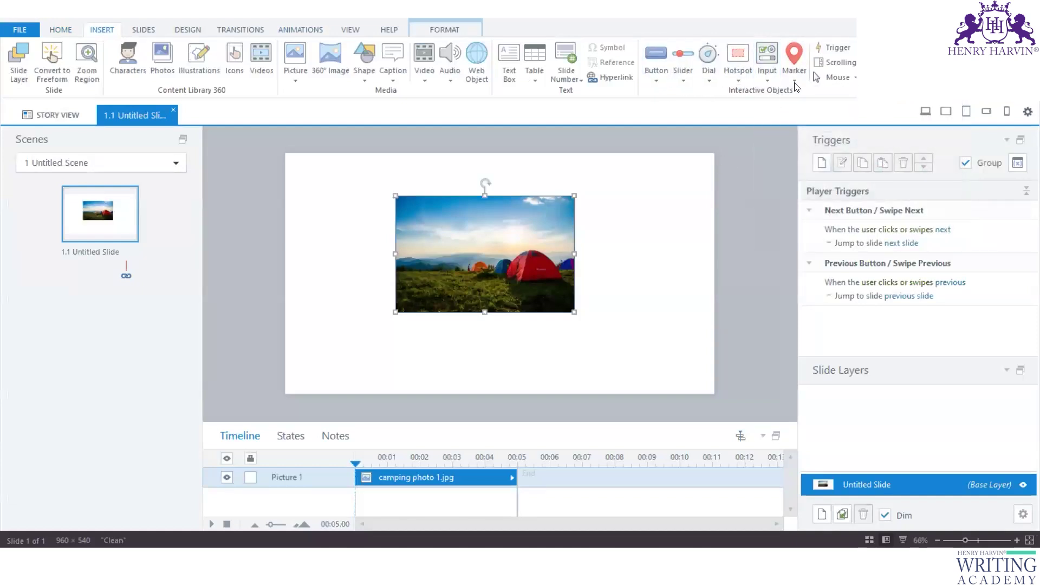
left_click(794, 65)
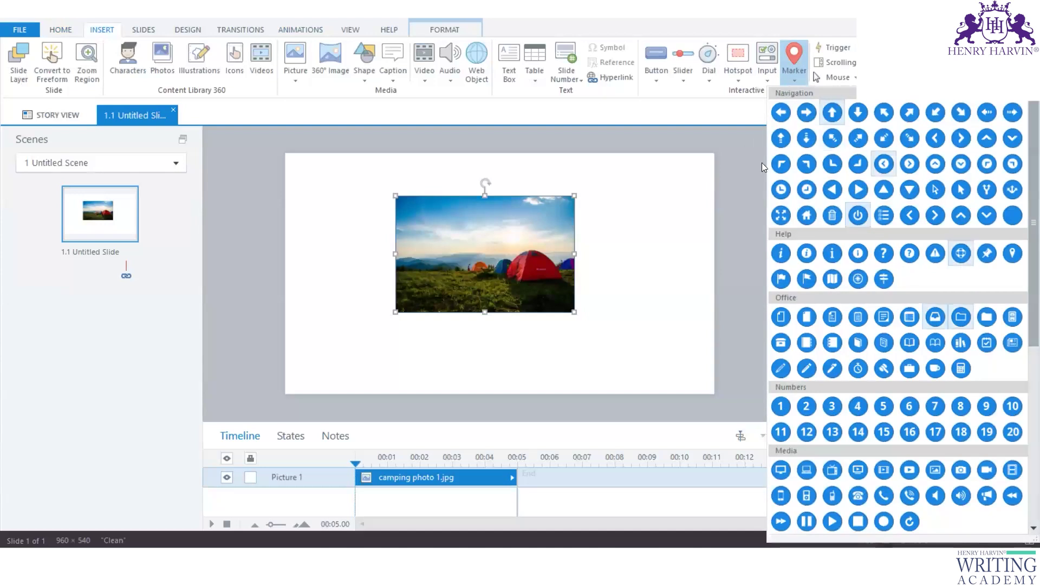
left_click(732, 194)
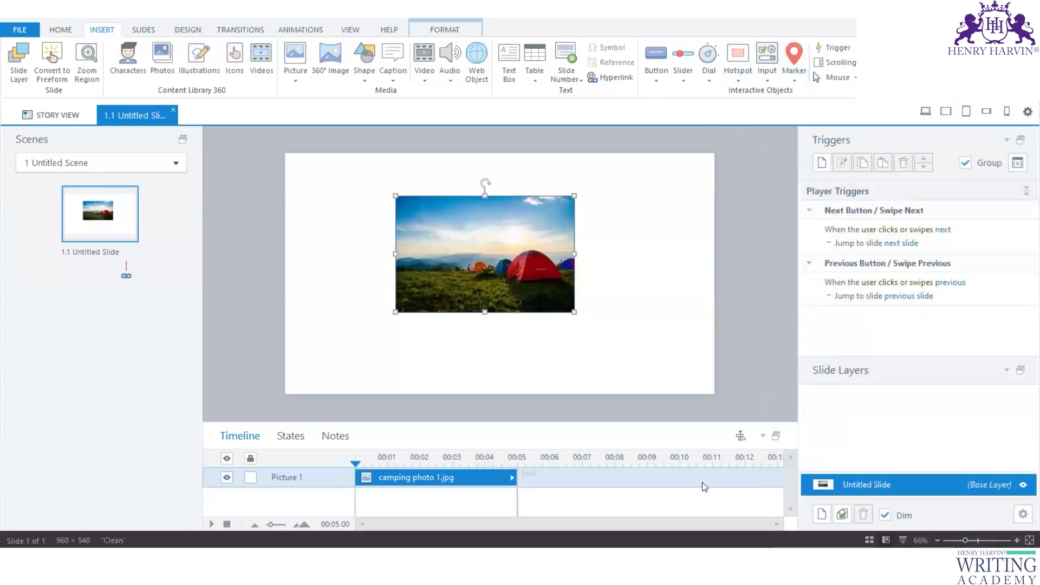
- Return to the curriculum document and view the Module 9 "Questions/Quizzes in Articulate" topics
mouse_move(757, 530)
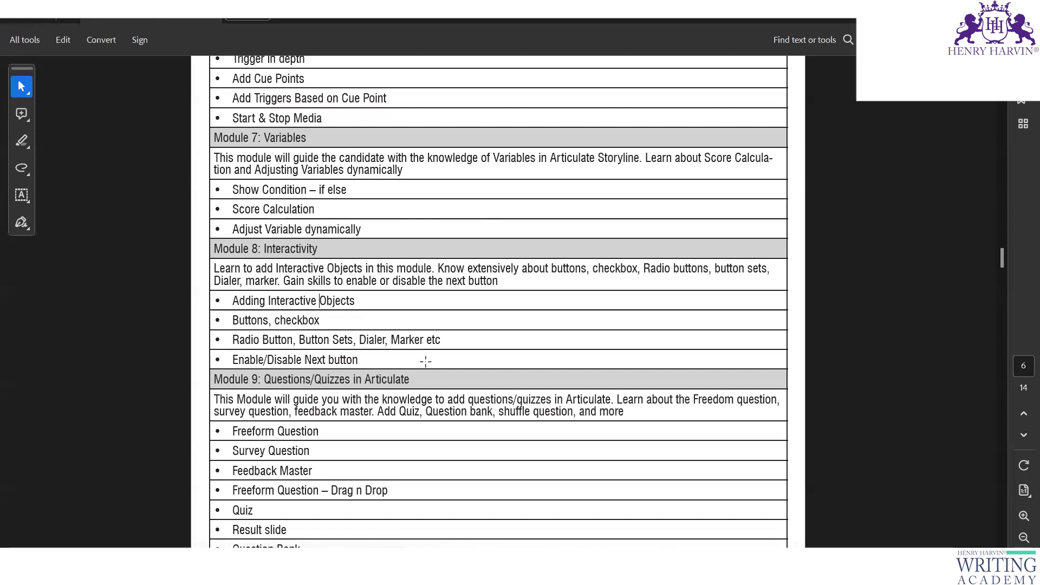
scroll(425, 360, "down", 3)
scroll(446, 347, "down", 2)
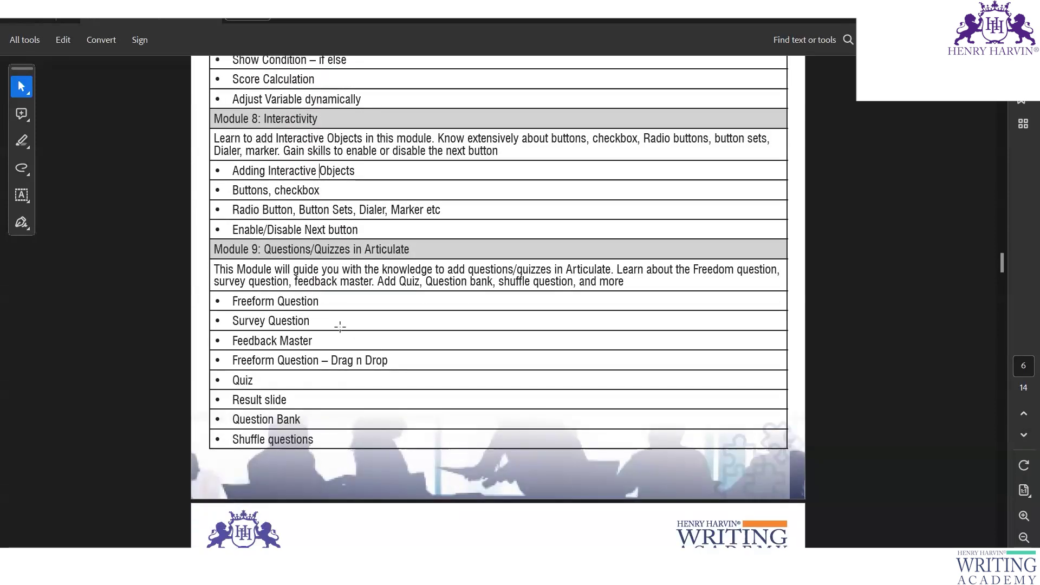
- Switch to the untitled Storyline project, show the built-in graded question types, and close the gallery without inserting a slide
mouse_move(669, 569)
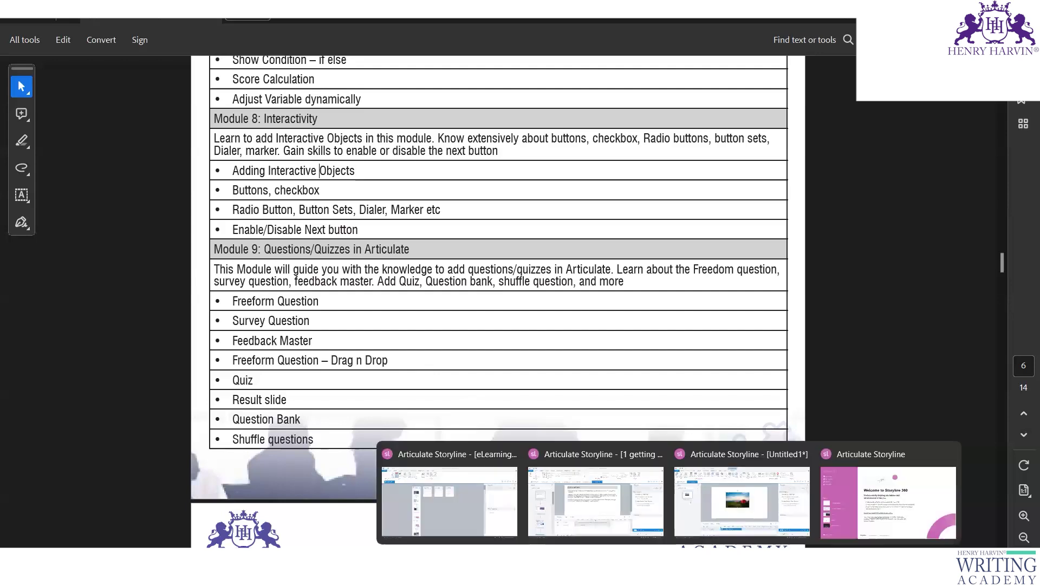
left_click(741, 501)
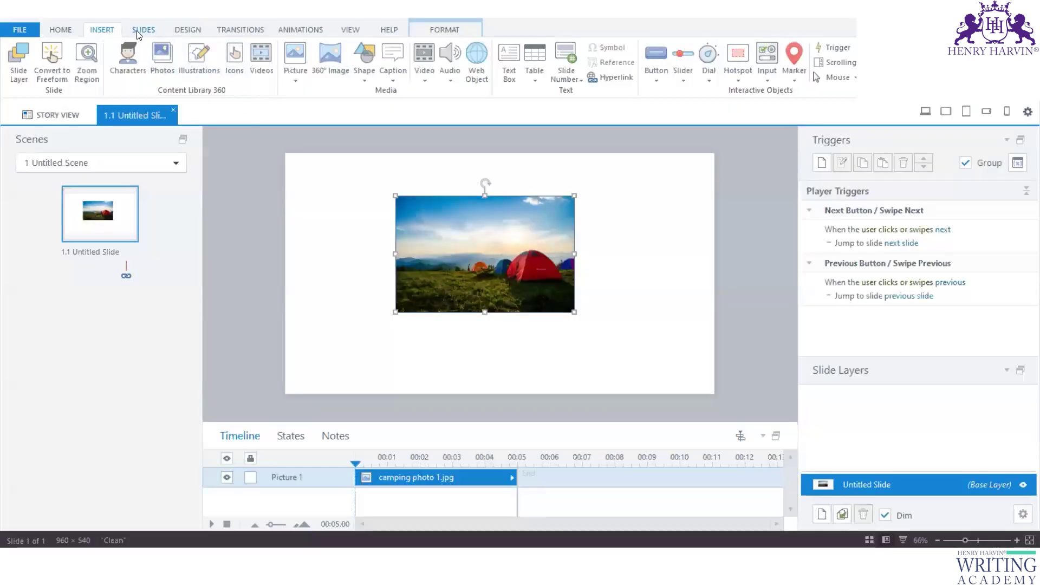
left_click(143, 29)
left_click(185, 62)
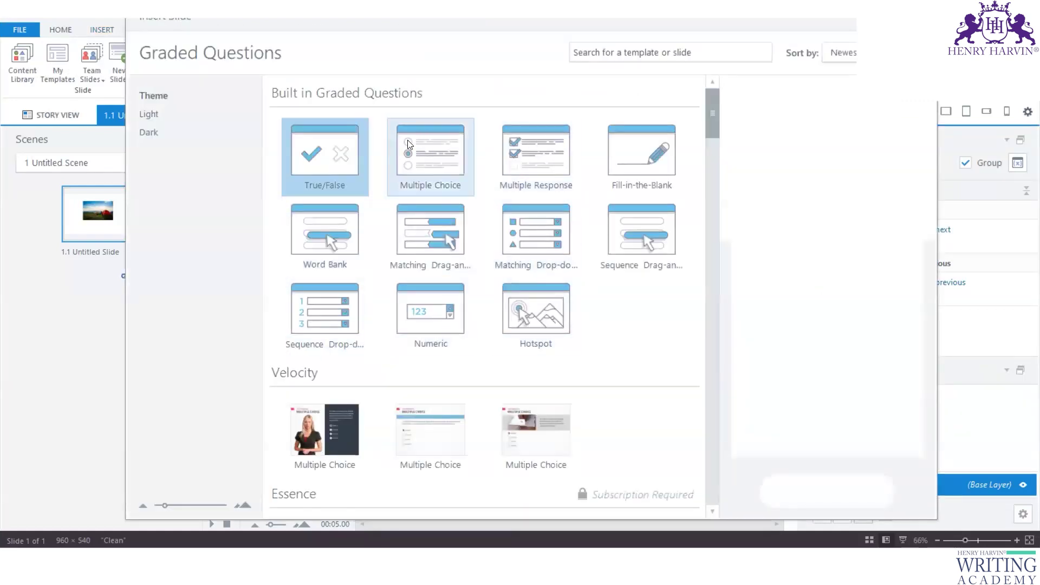
key("Escape")
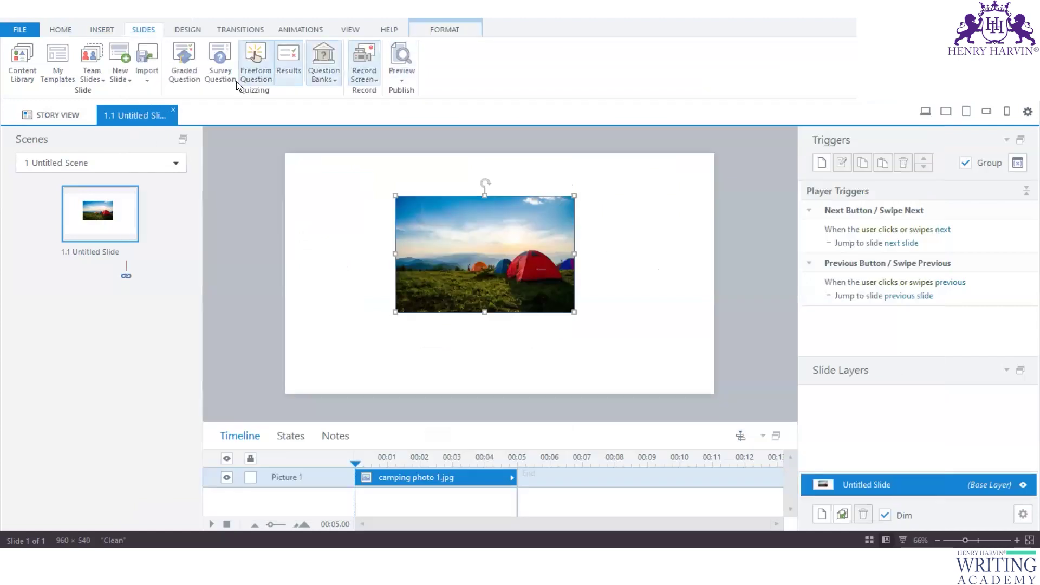
- Show the built-in survey question types and the freeform question option without inserting a slide
left_click(219, 77)
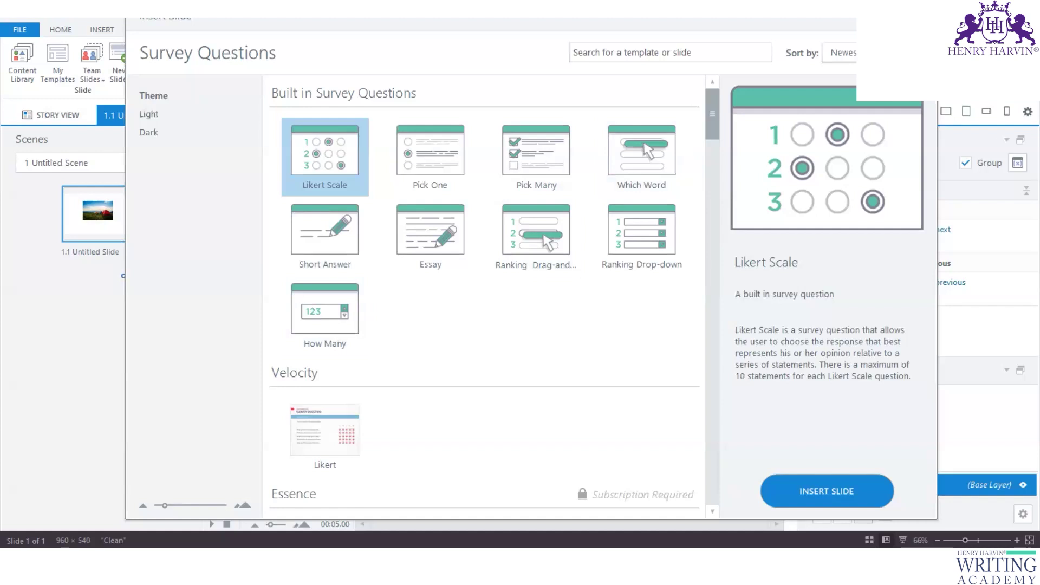
key("Escape")
left_click(260, 64)
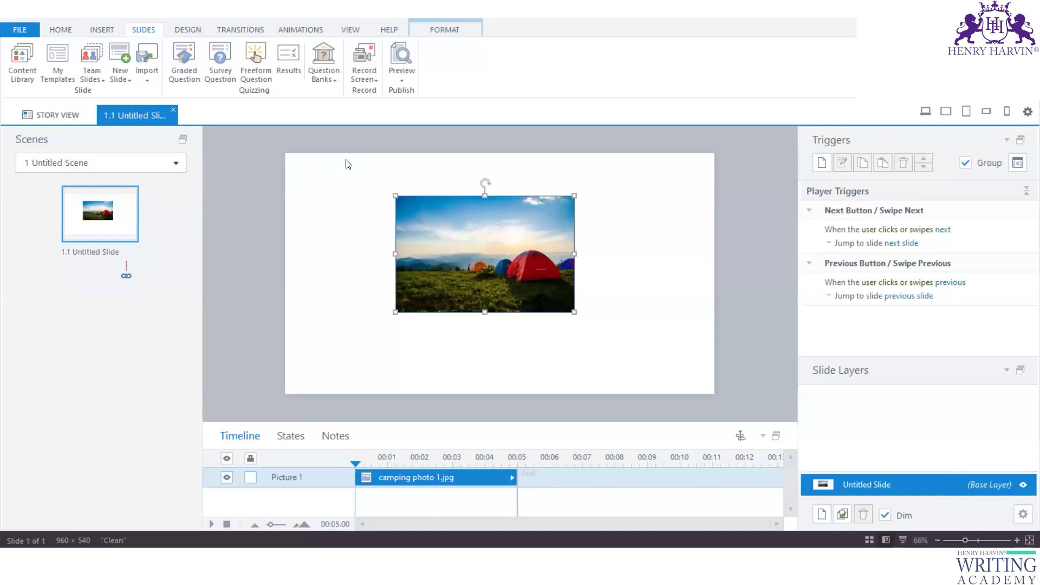
- Return to the curriculum and highlight the Module 9 topics Survey Question, Feedback Master, Freeform Question – Drag n Drop, Quiz and Result slide in turn
left_click(699, 490)
scroll(537, 368, "down", 2)
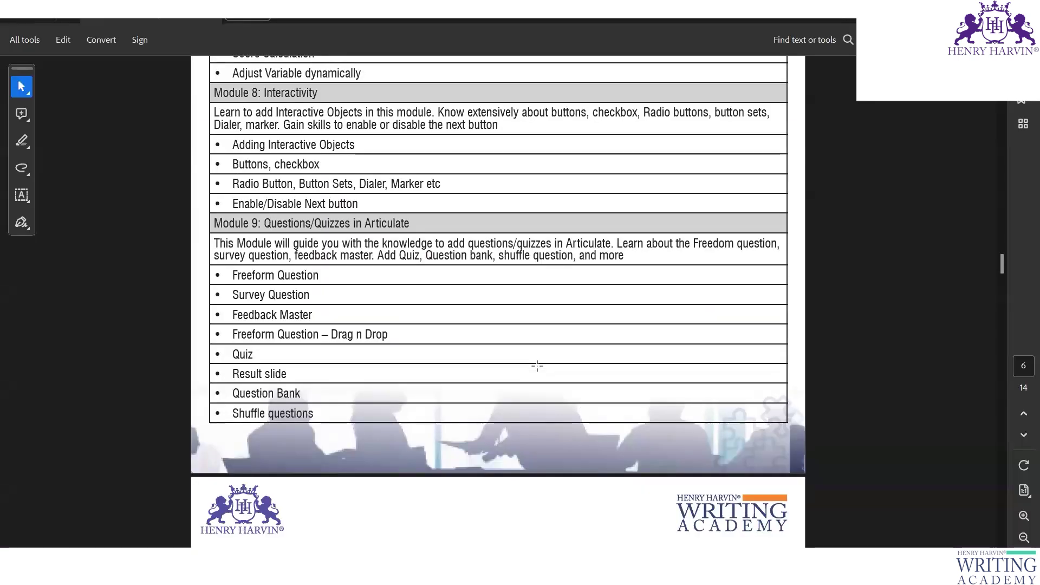
triple_click(251, 272)
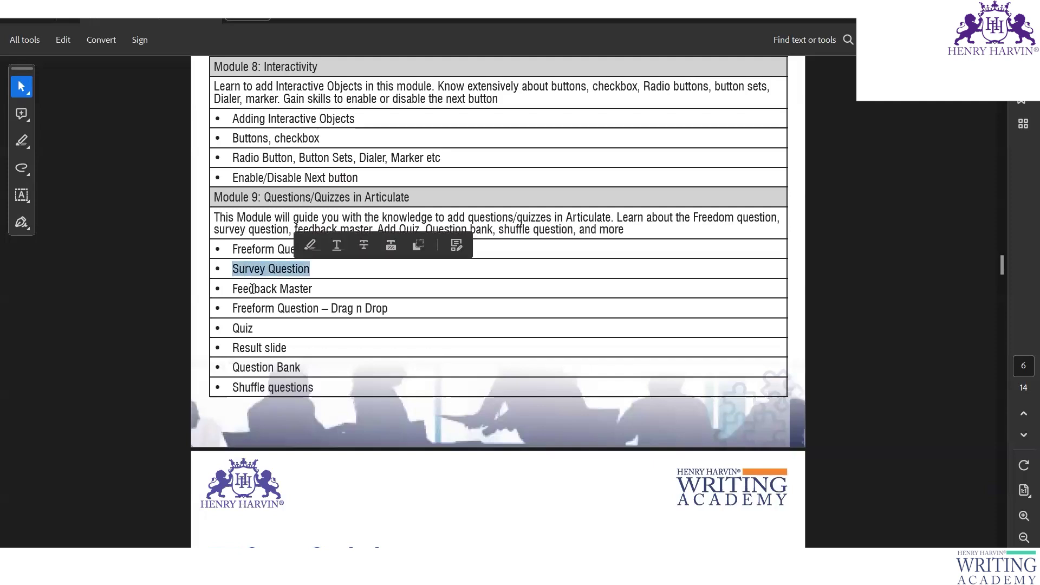
triple_click(271, 289)
left_click_drag(233, 309, 401, 308)
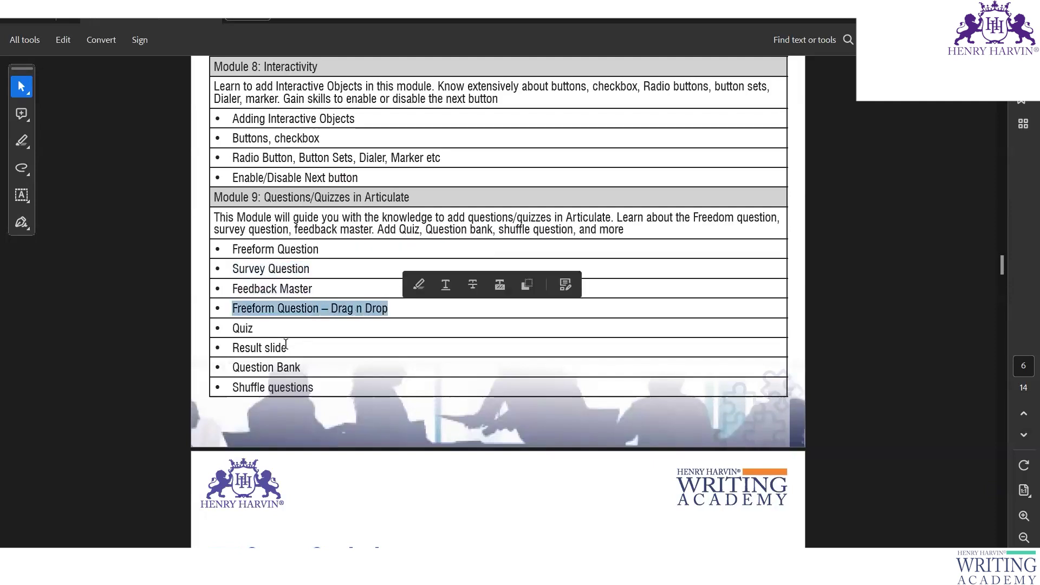
left_click_drag(234, 328, 295, 344)
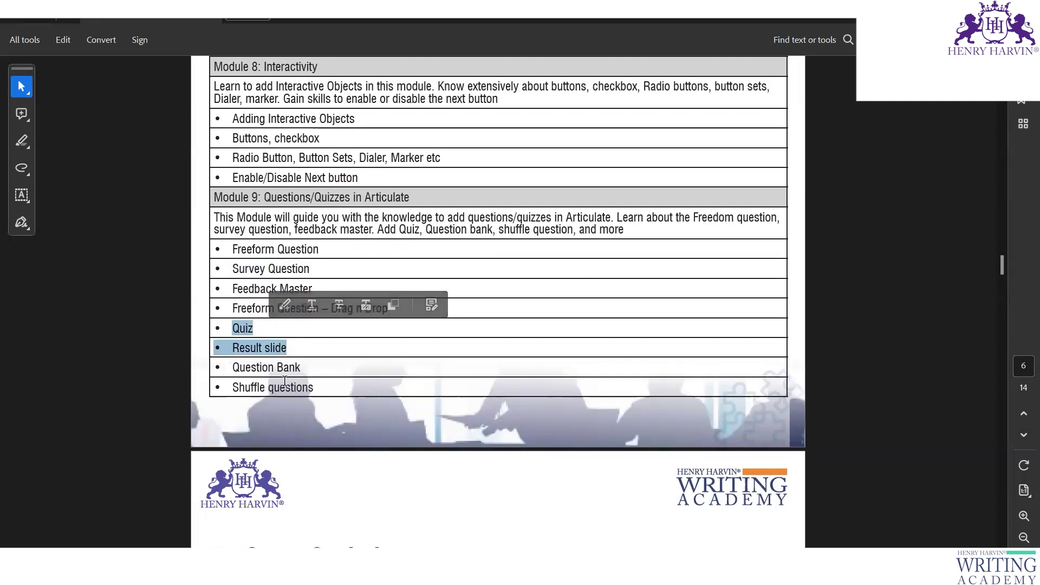
- Go to Module 10 "JavaScript for Articulate" and highlight part of its description and the JavaScript topic
scroll(426, 413, "down", 3)
scroll(412, 376, "down", 10)
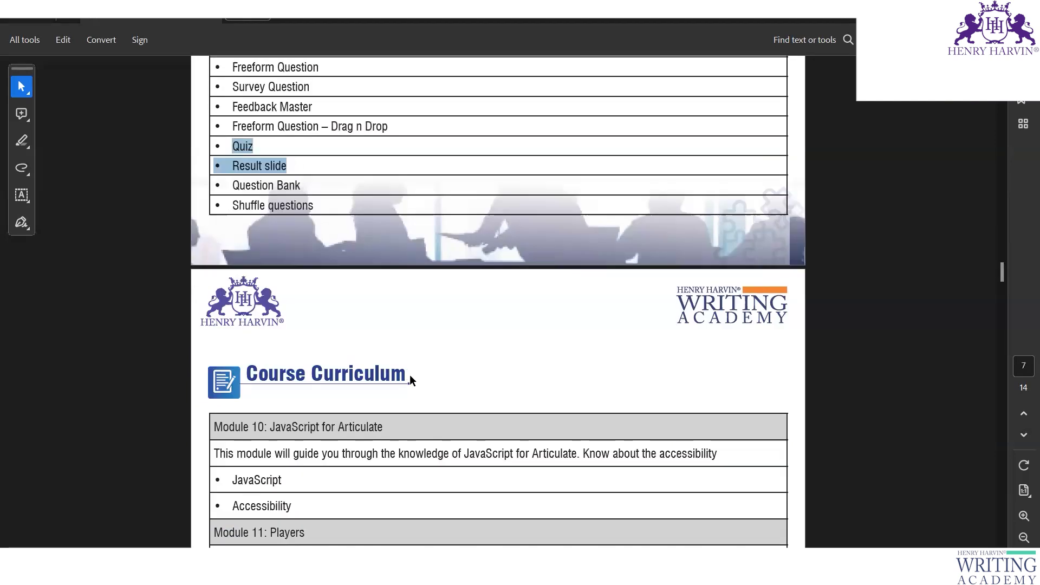
left_click_drag(270, 193, 273, 220)
left_click(400, 191)
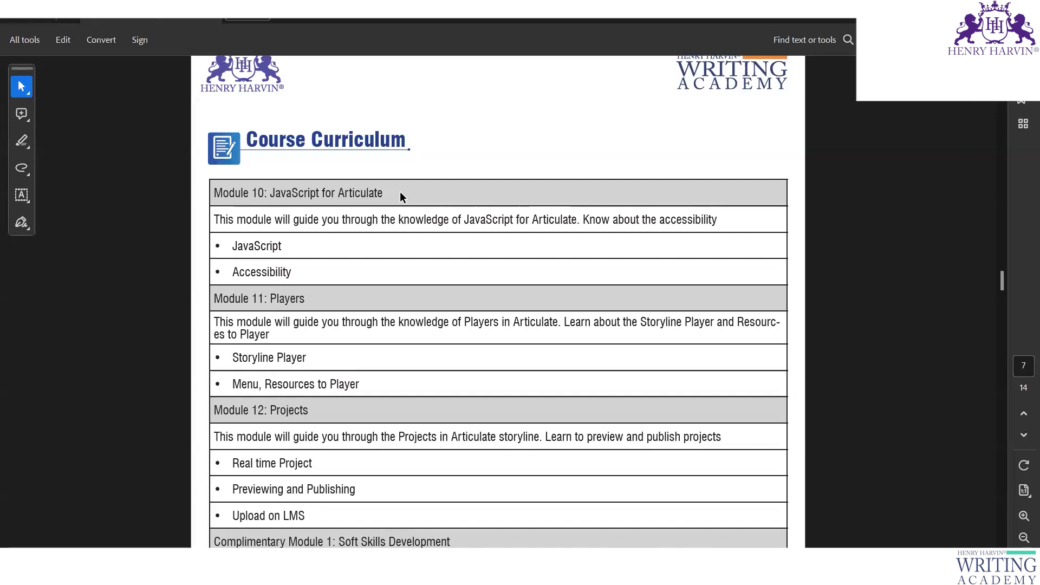
left_click(282, 246, "shift")
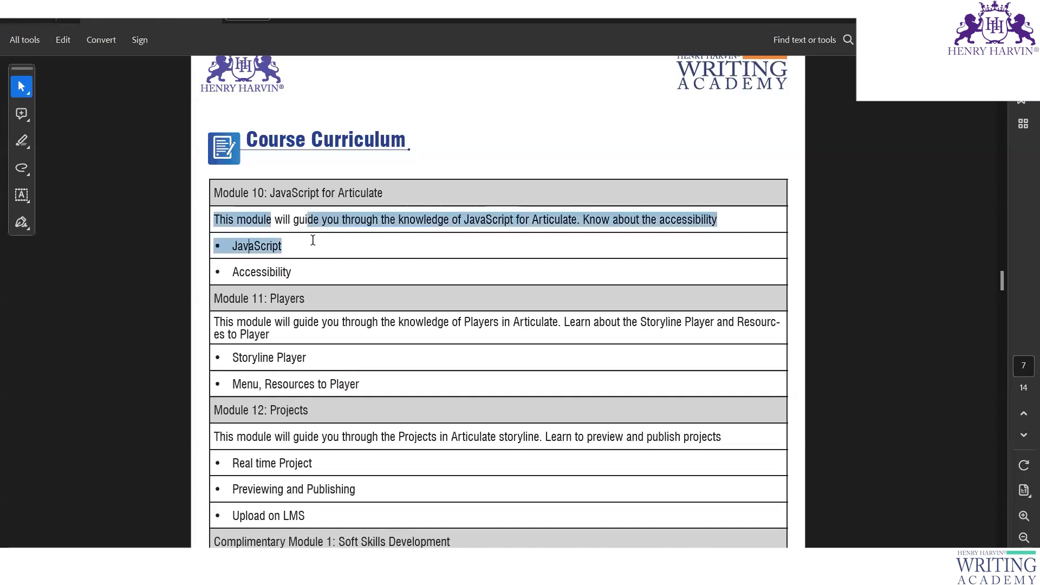
- Switch to the "1 getting" Storyline project, start a new trigger for the first slide, and move the Trigger Wizard higher up
mouse_move(593, 539)
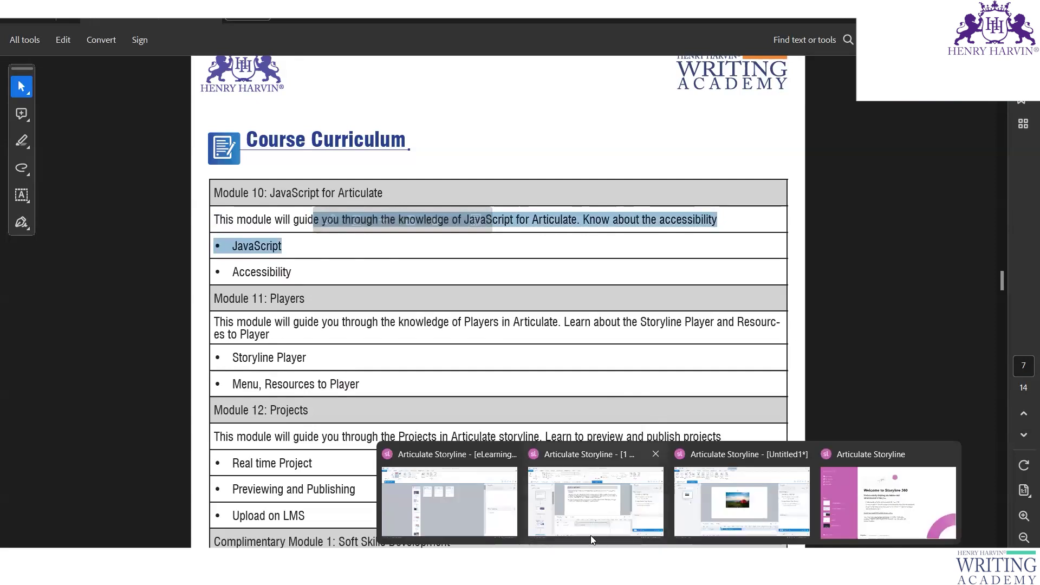
left_click(592, 500)
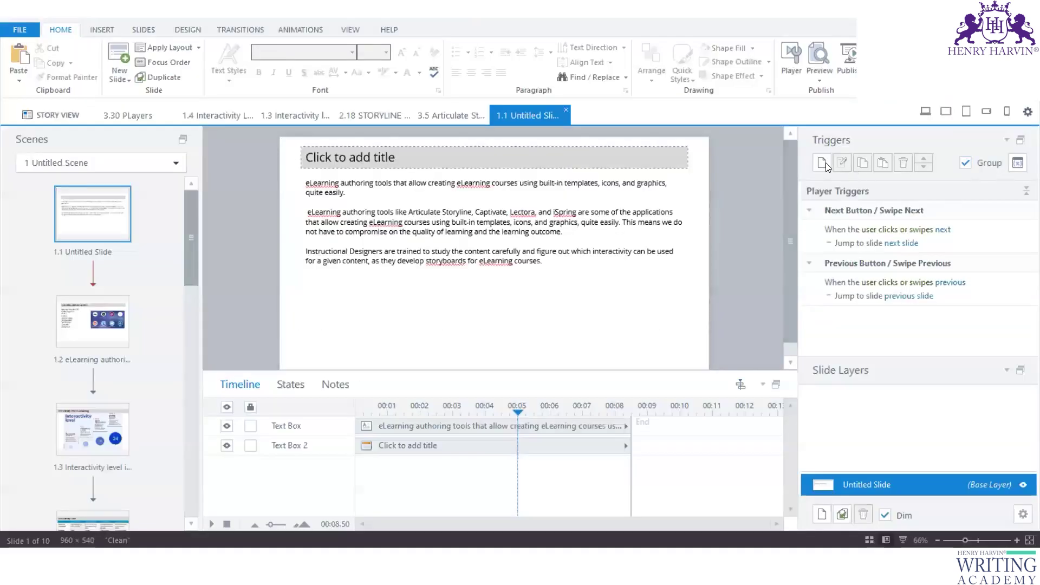
left_click_drag(593, 184, 477, 69)
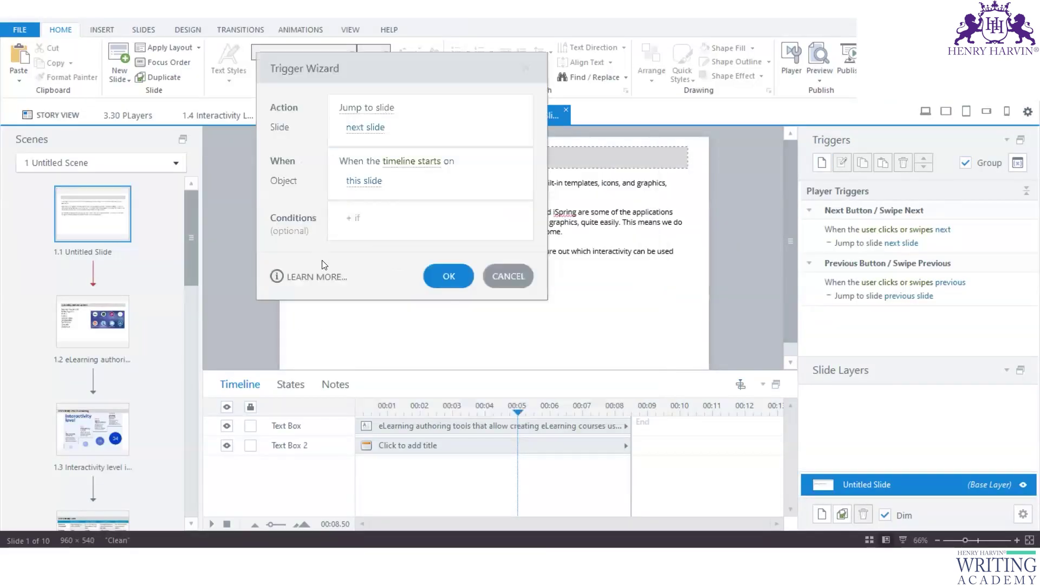
- Set the new trigger's action to Execute JavaScript and open the JavaScript Editor for its script
left_click(379, 107)
scroll(428, 471, "down", 1)
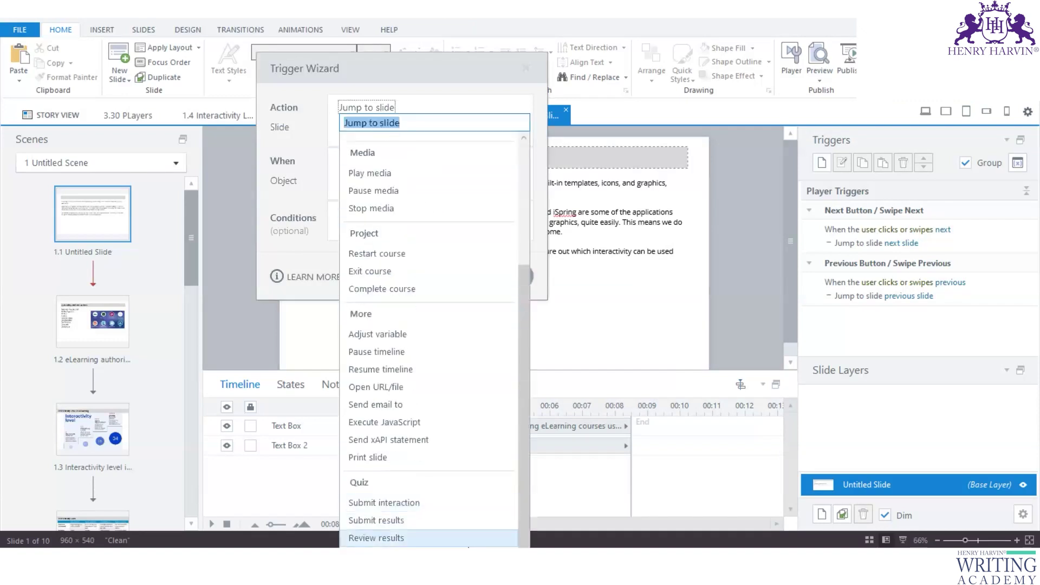
left_click(381, 421)
left_click(367, 130)
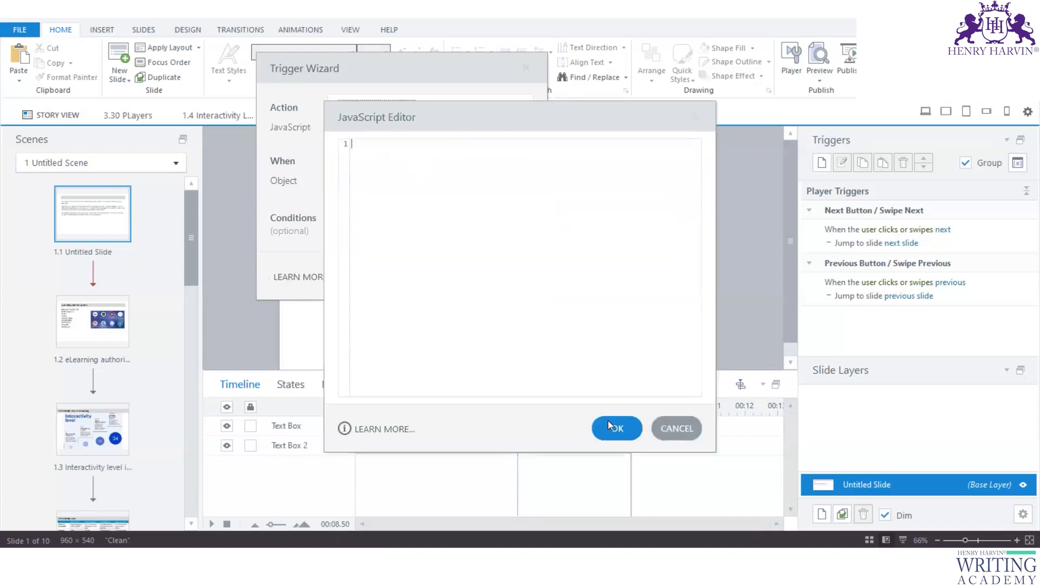
- Discard the empty JavaScript script and the unfinished new trigger
left_click(684, 428)
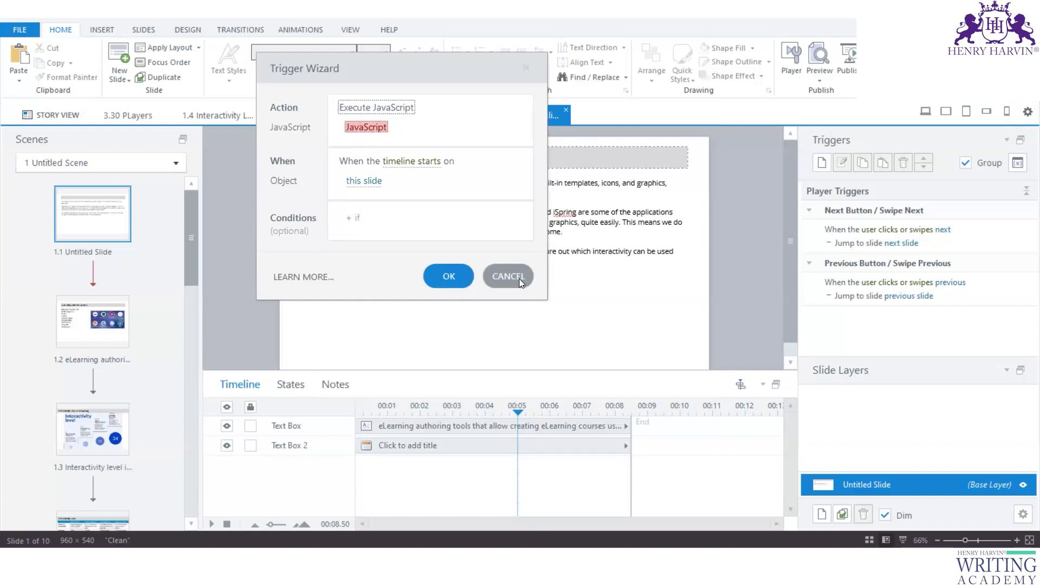
left_click(519, 279)
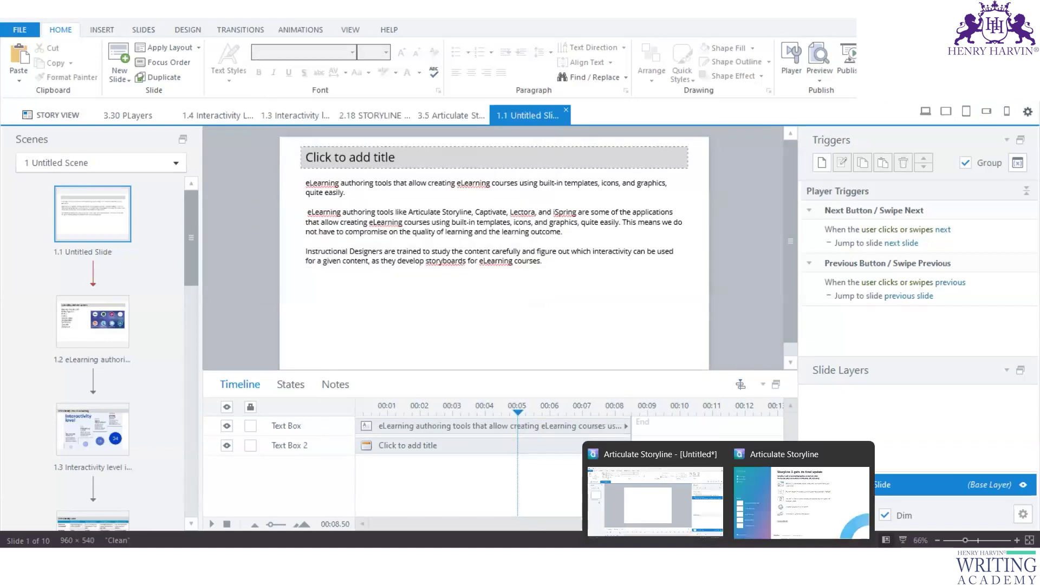
- Switch back to the curriculum PDF and highlight the Accessibility topic of Module 10
left_click(729, 547)
scroll(341, 370, "down", 1)
left_click(297, 123)
left_click_drag(294, 142, 222, 143)
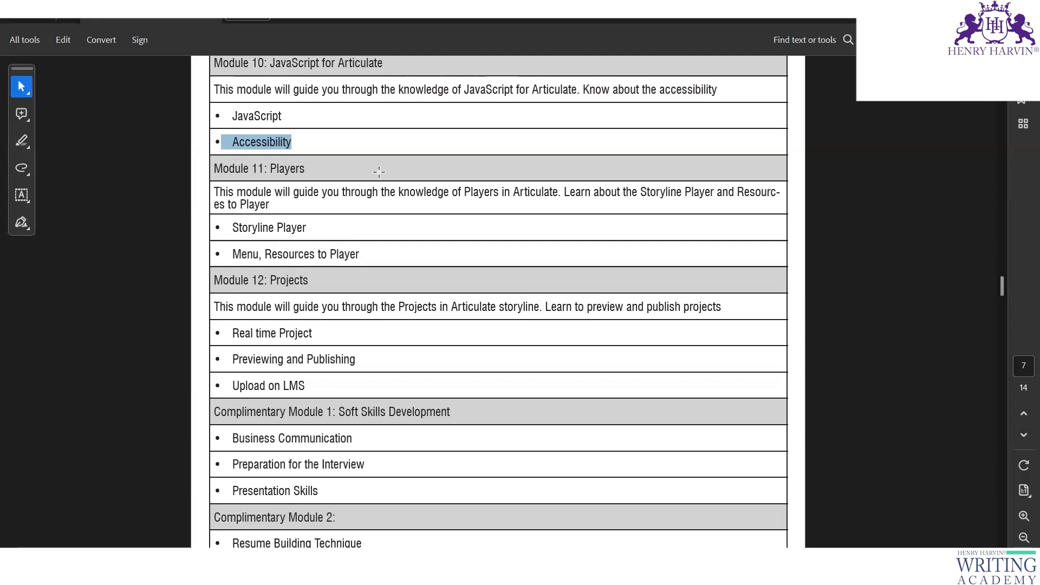
left_click(290, 144)
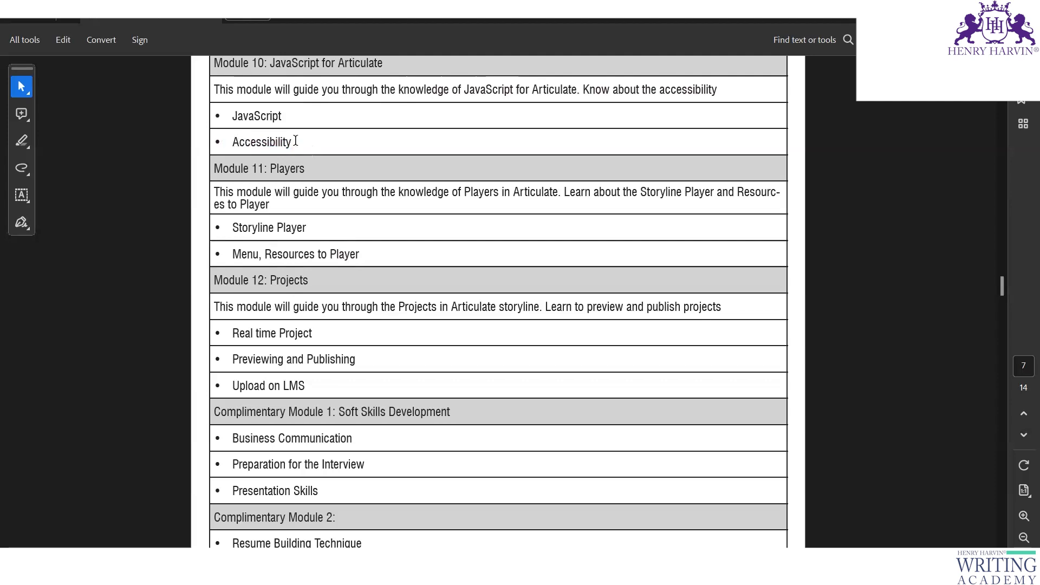
left_click_drag(311, 142, 311, 143)
left_click(312, 152)
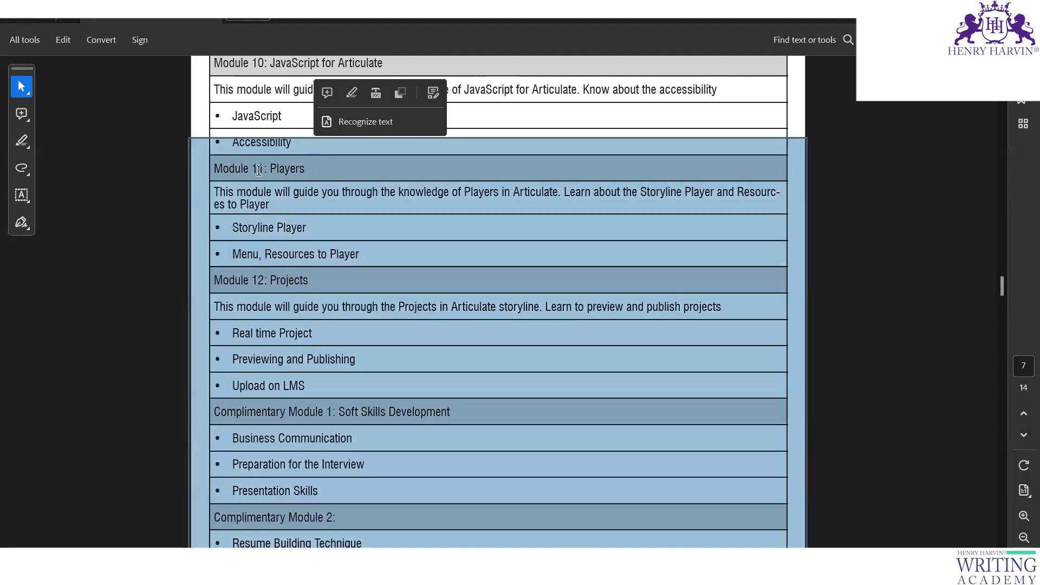
- Highlight Module 11 "Players" down to Menu, Resources to Player, and the Upload on LMS topic of Module 12
left_click(259, 170)
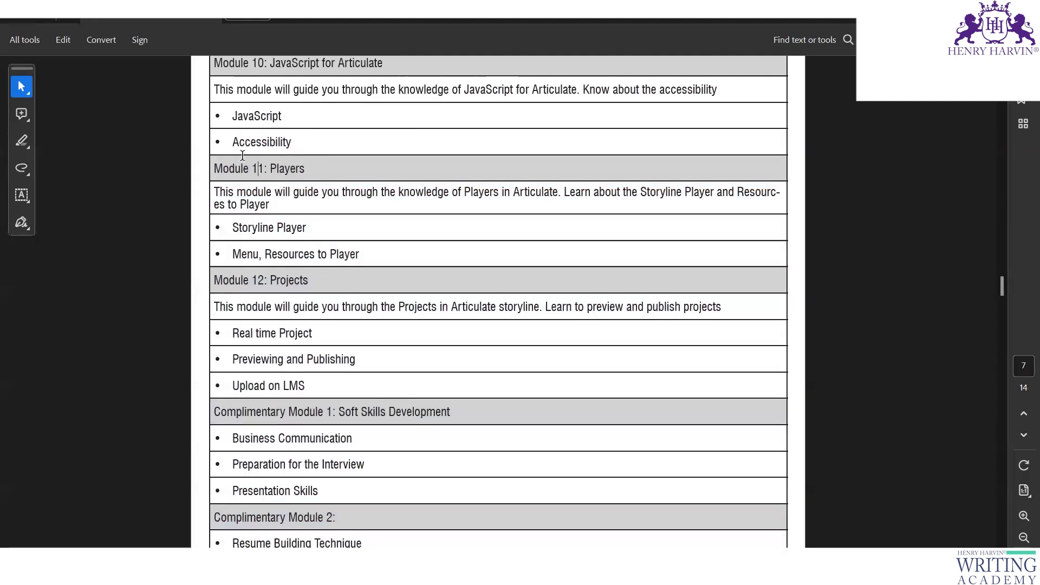
left_click_drag(231, 142, 371, 251)
left_click(305, 144)
left_click(307, 173)
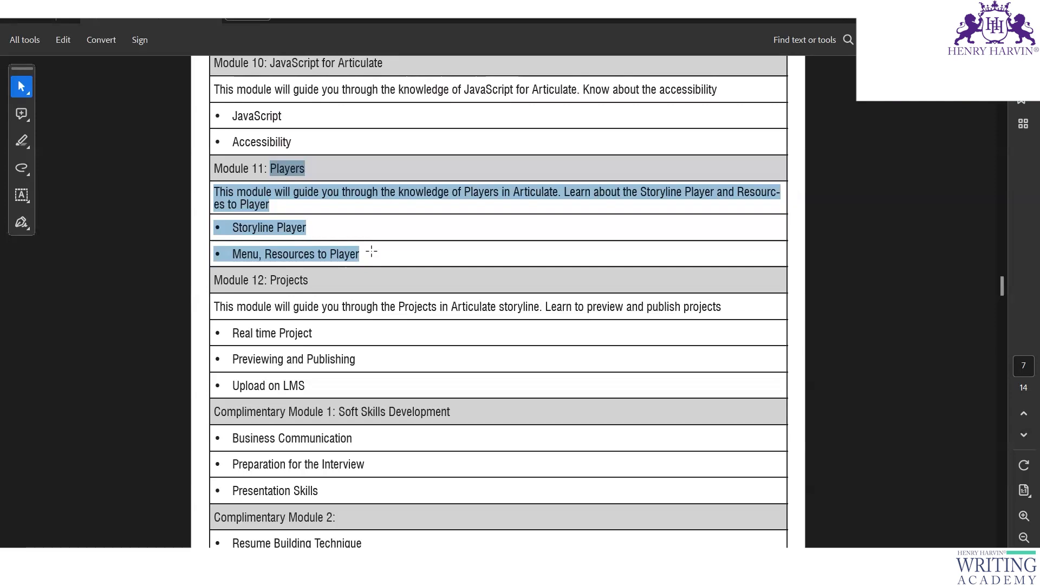
scroll(372, 251, "down", 2)
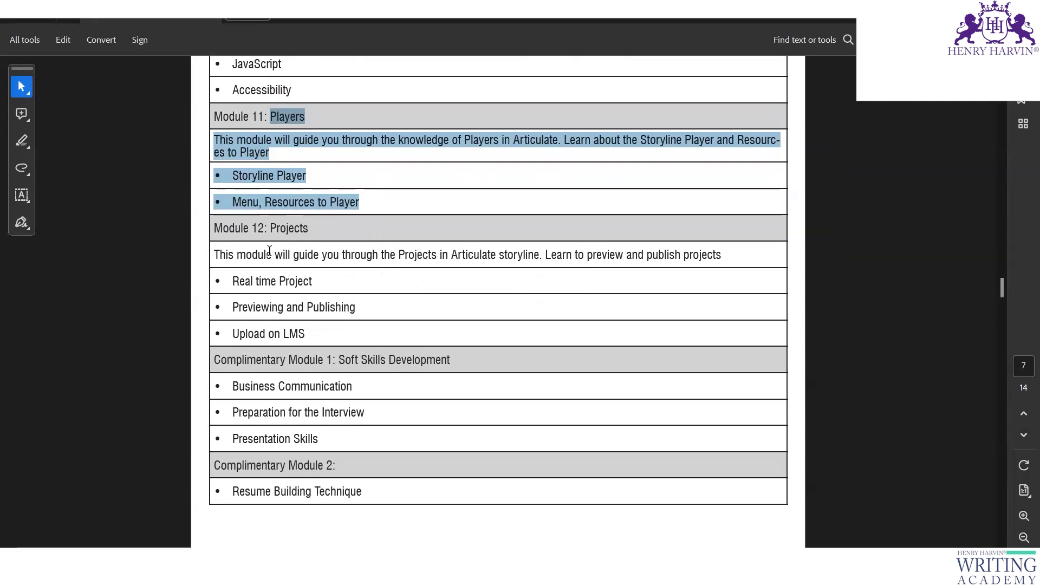
left_click_drag(266, 228, 255, 332)
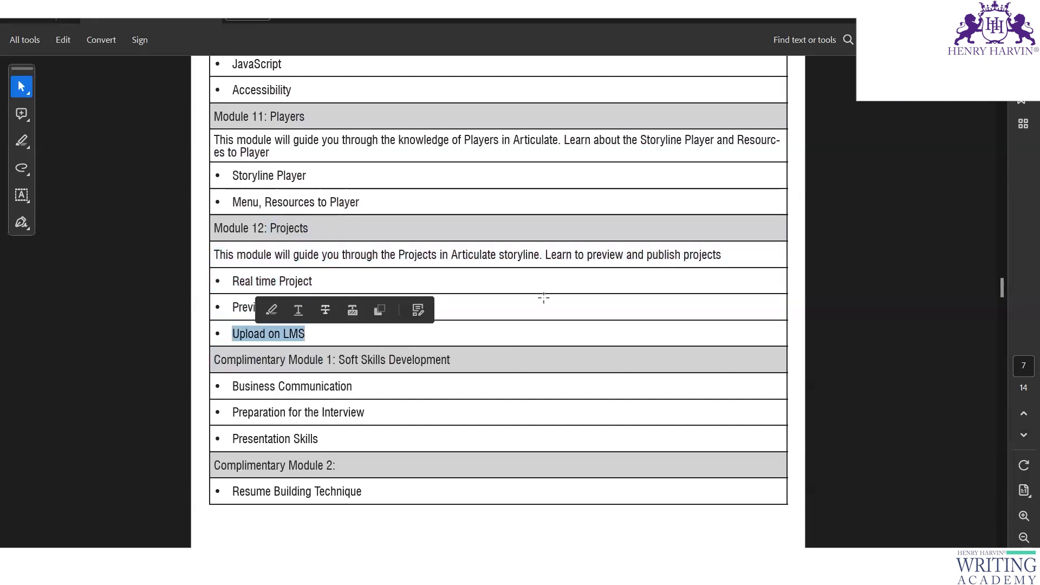
- Switch to the "1 getting" Storyline project and collapse the Triggers, Slide Layers and Timeline areas to give the slide more room
scroll(657, 283, "up", 3)
scroll(657, 283, "up", 14)
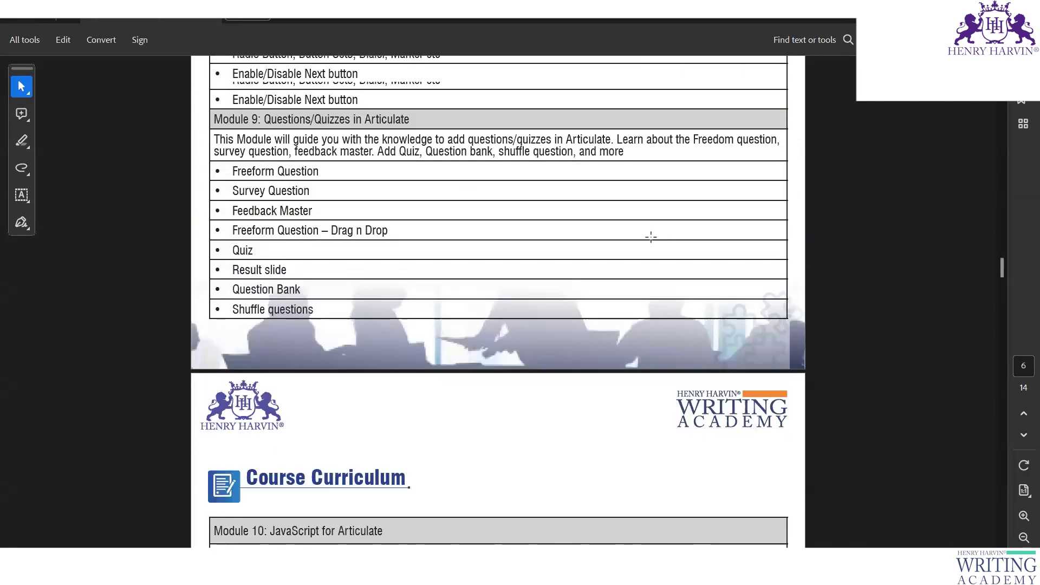
scroll(650, 243, "up", 8)
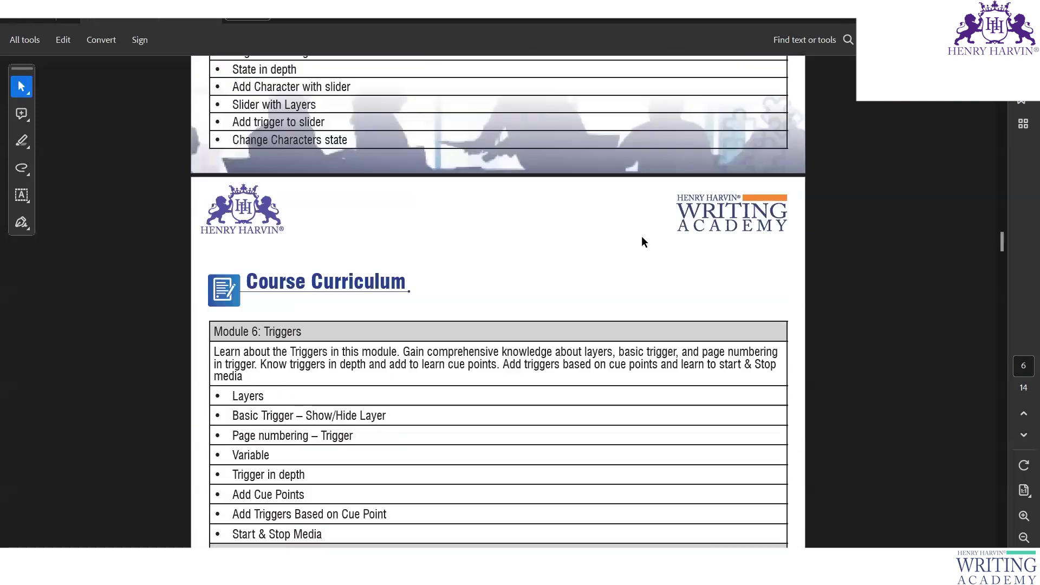
mouse_move(688, 574)
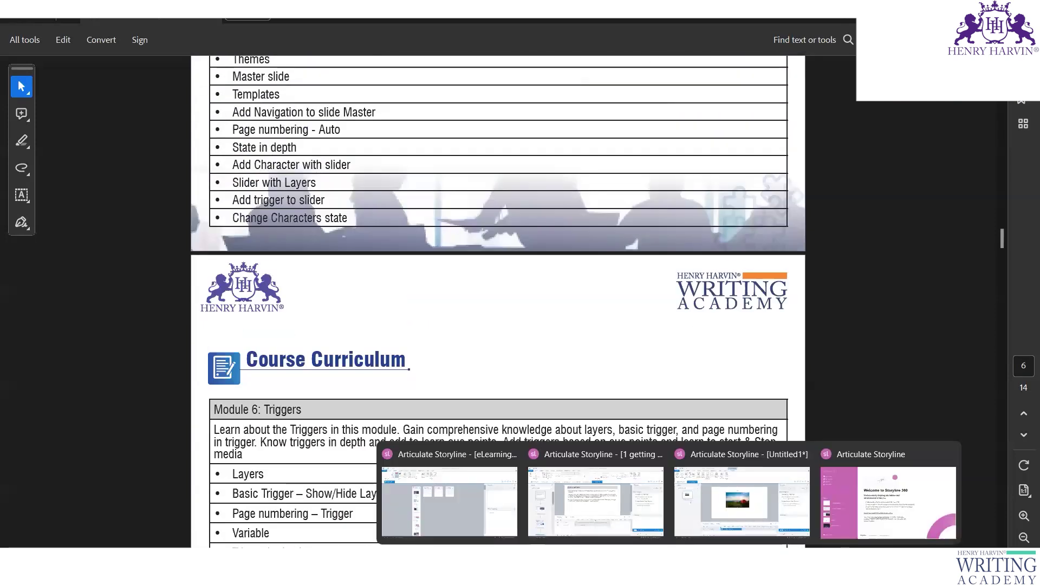
left_click(606, 515)
left_click_drag(399, 372, 416, 470)
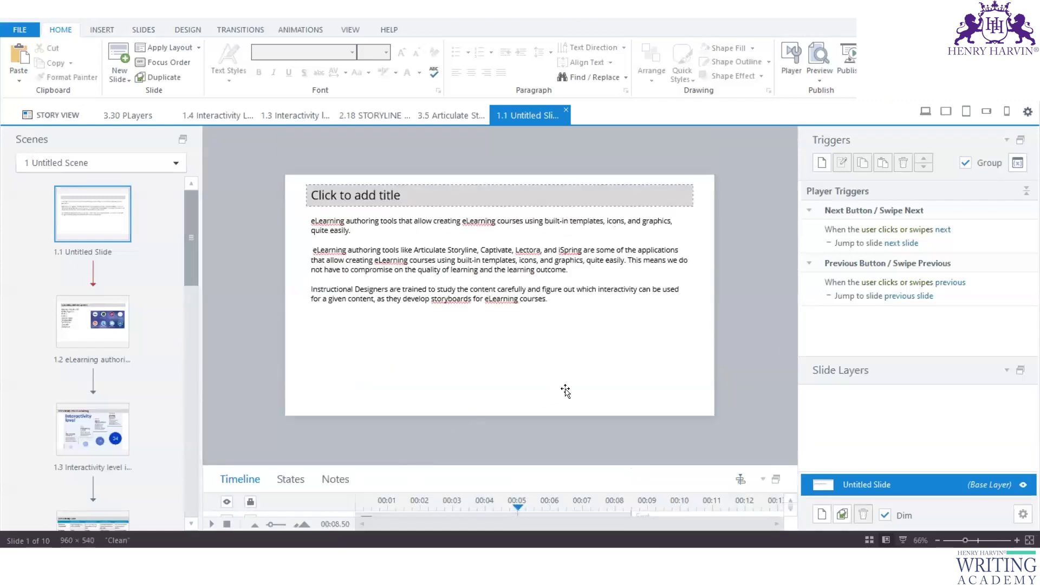
scroll(573, 387, "up", 1)
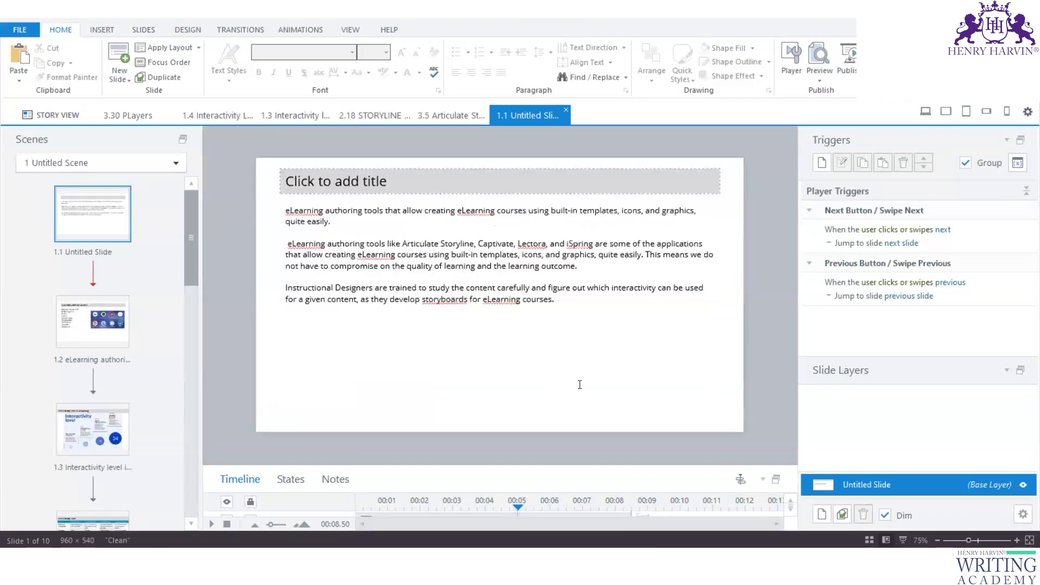
scroll(578, 384, "up", 1)
scroll(624, 371, "down", 1)
left_click_drag(797, 293, 1021, 293)
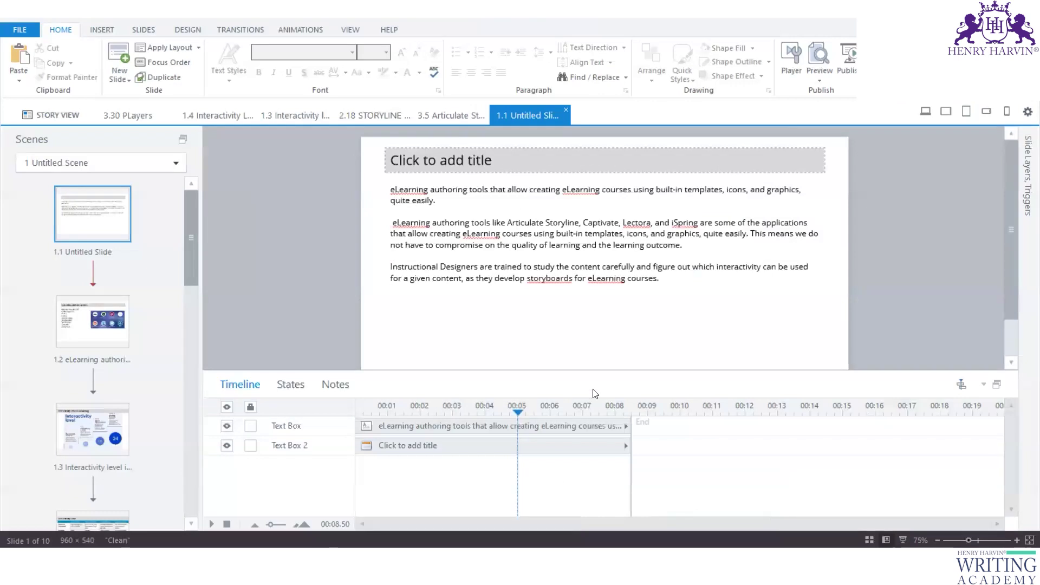
left_click_drag(599, 372, 598, 515)
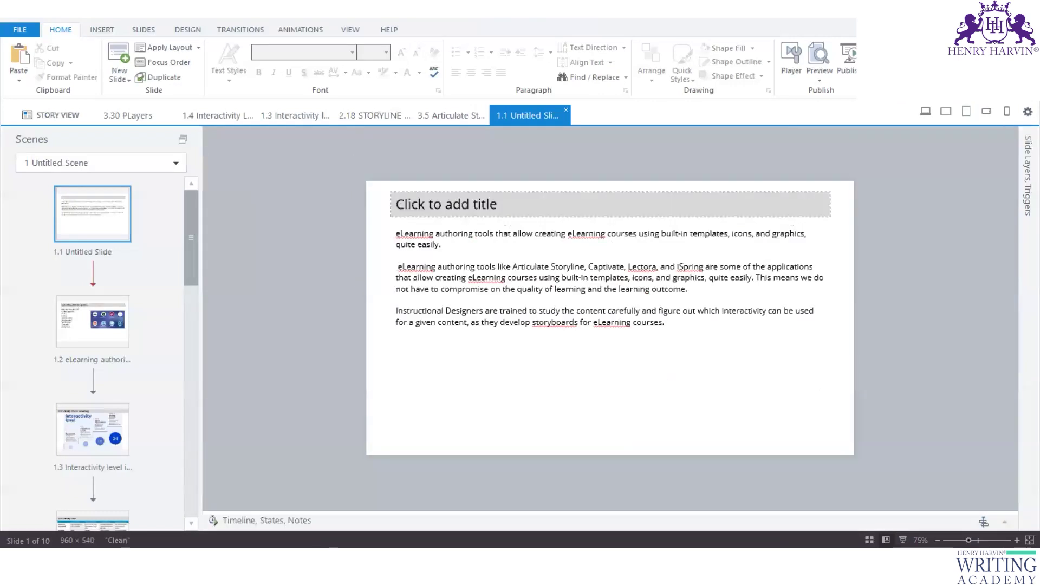
scroll(818, 391, "up", 2)
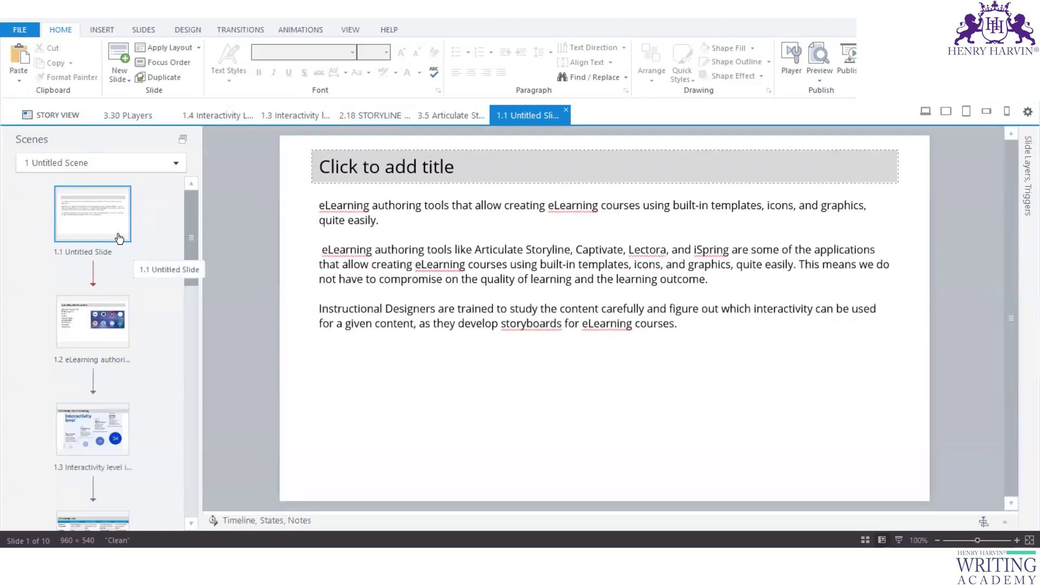
- Close all open slides of the project except 3.30 PLayers
left_click(223, 116)
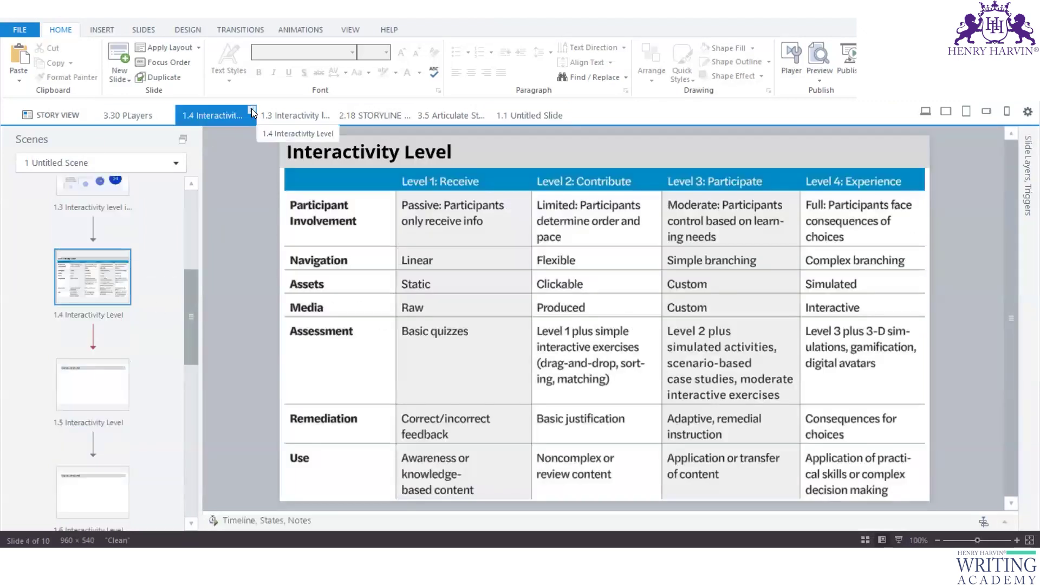
left_click(252, 112)
left_click(252, 113)
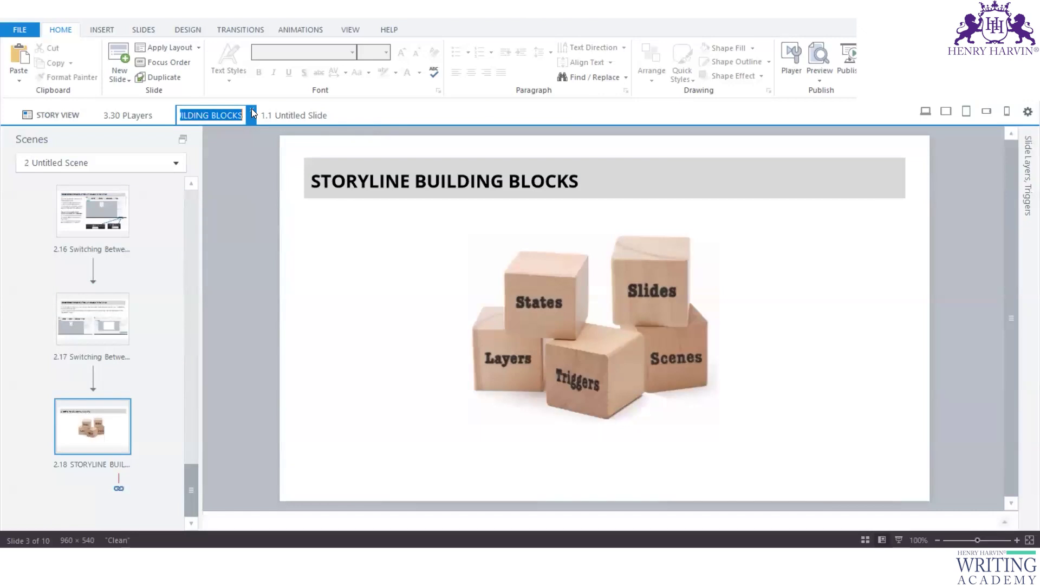
left_click(252, 113)
left_click(252, 112)
left_click(252, 112)
left_click(252, 112)
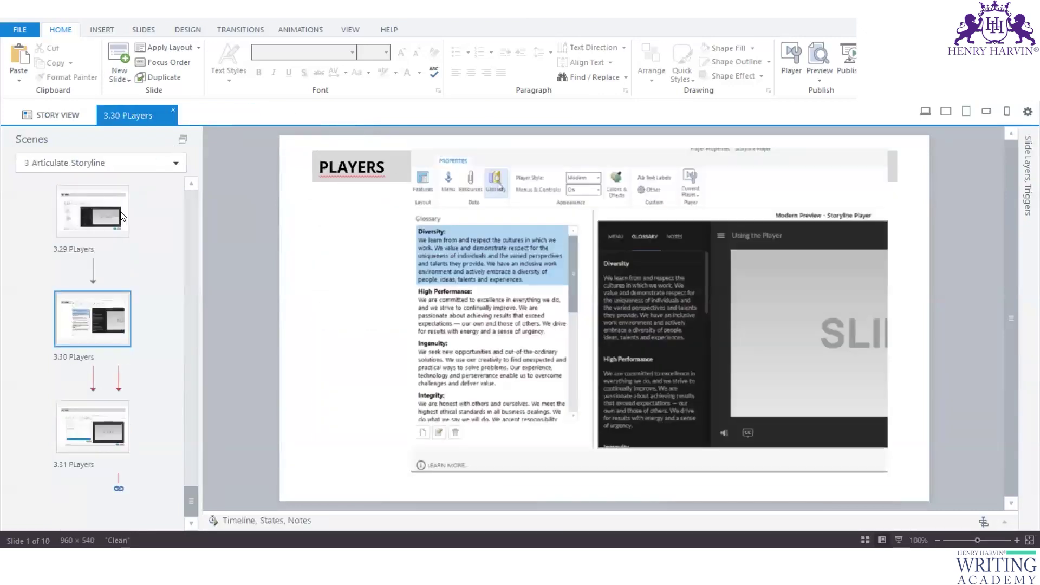
- Return to Story View and open slide 1.1 Untitled Slide for editing
left_click_drag(188, 483, 199, 208)
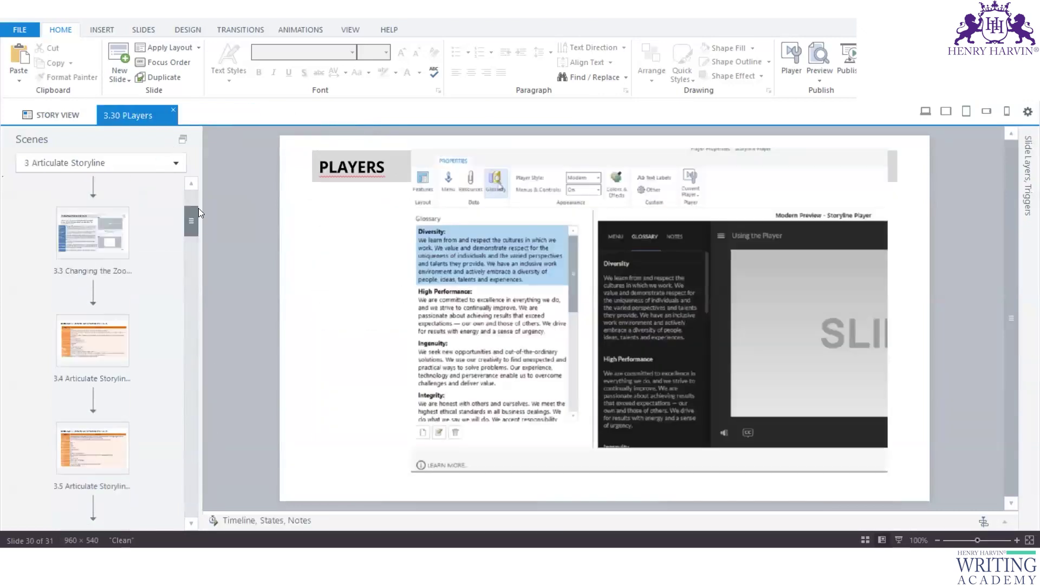
left_click(56, 115)
double_click(169, 183)
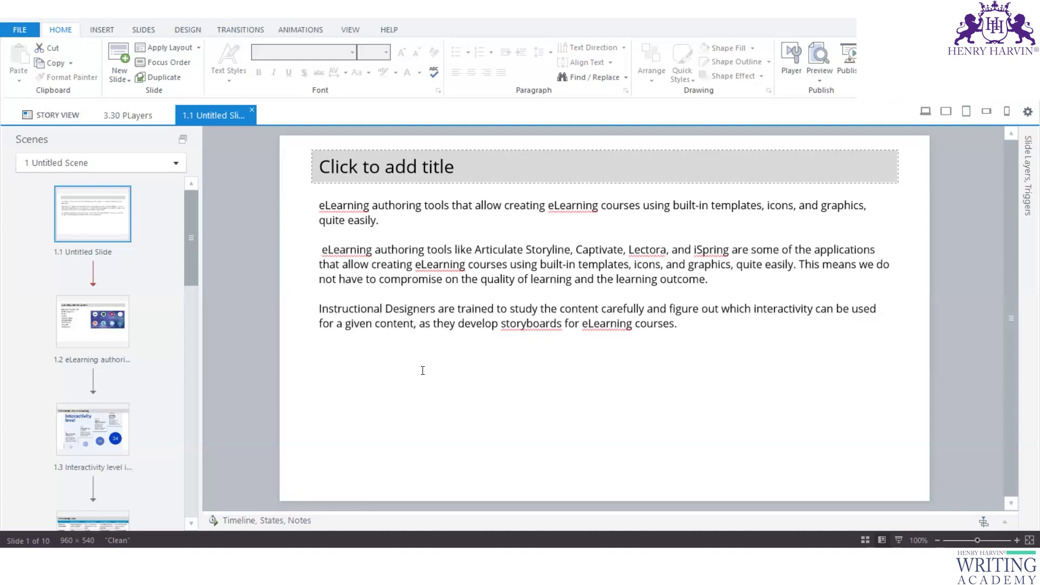
- Examine the insert options for Picture, Shape, Caption and Video in turn
left_click(103, 31)
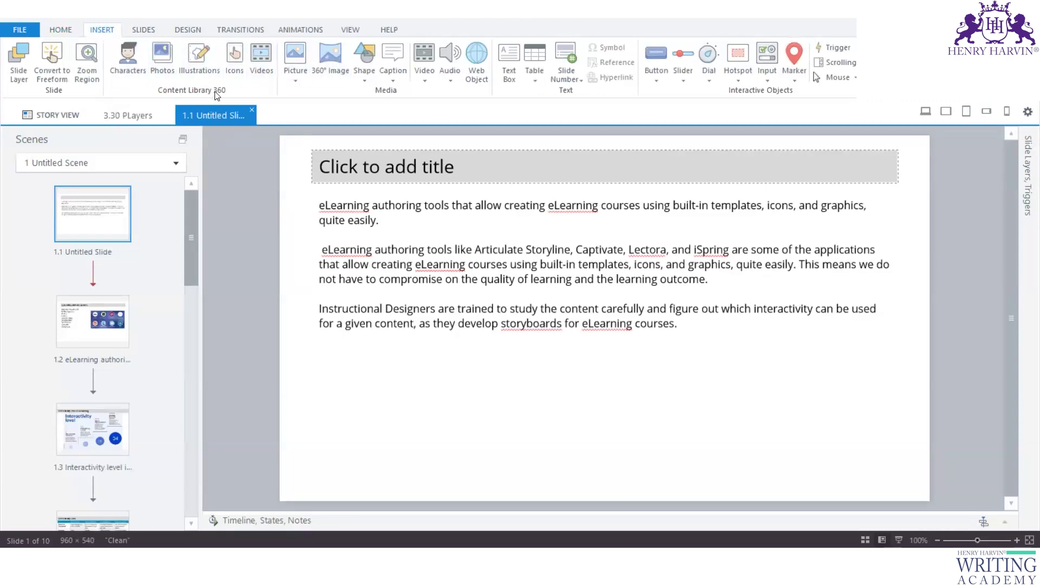
left_click(295, 82)
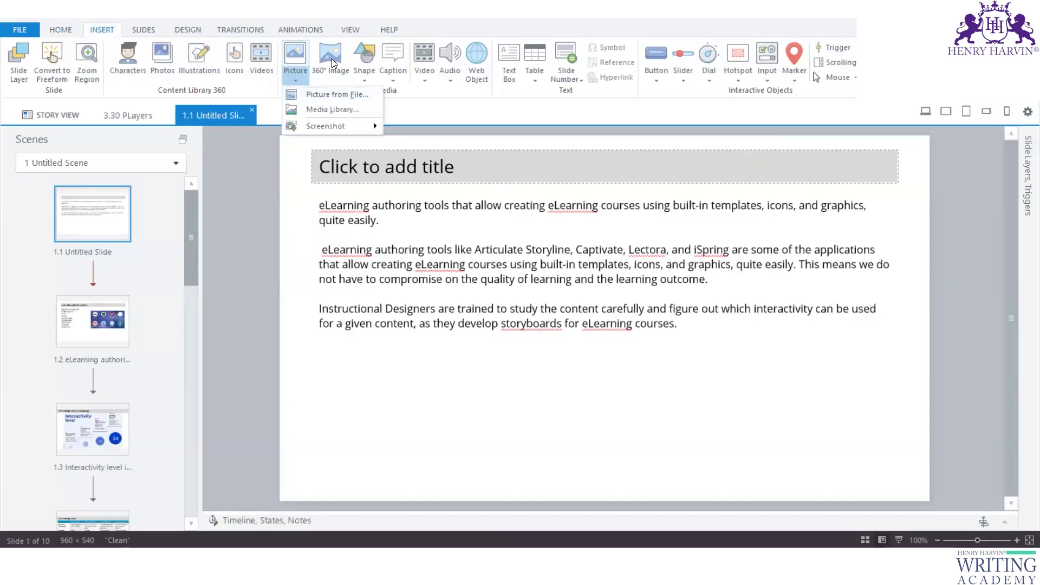
left_click(364, 81)
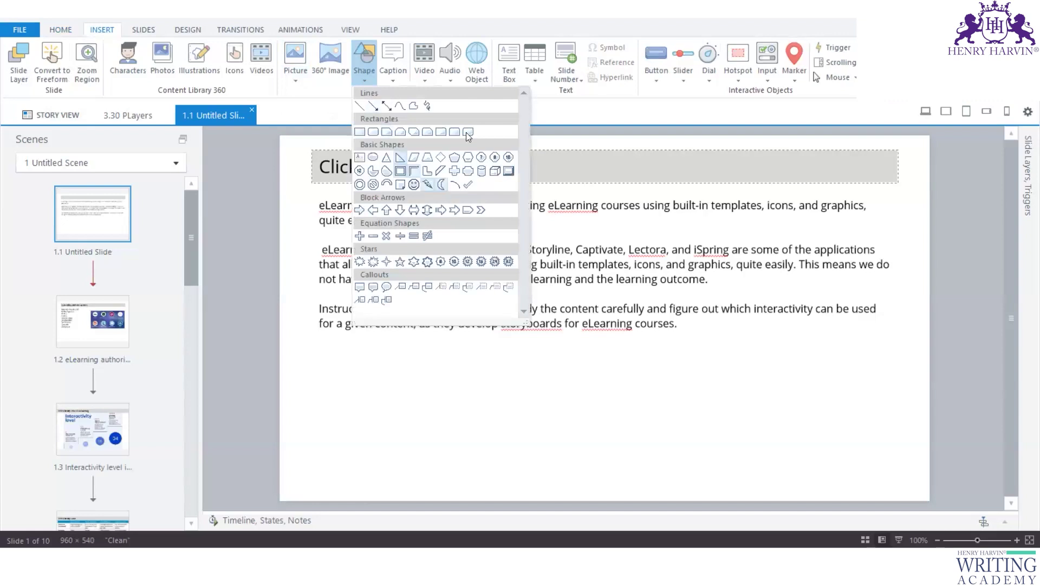
left_click(394, 80)
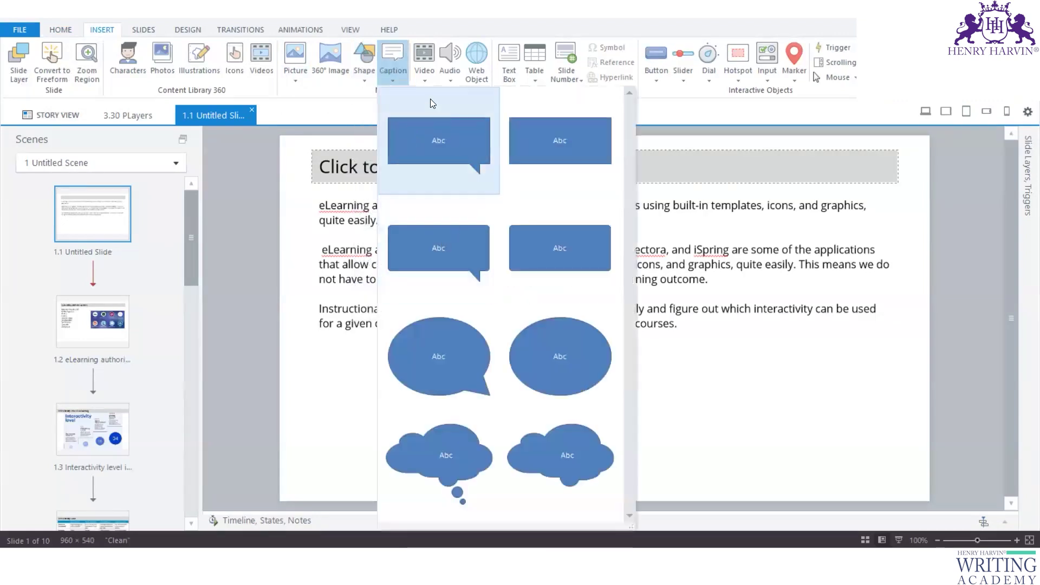
left_click(425, 80)
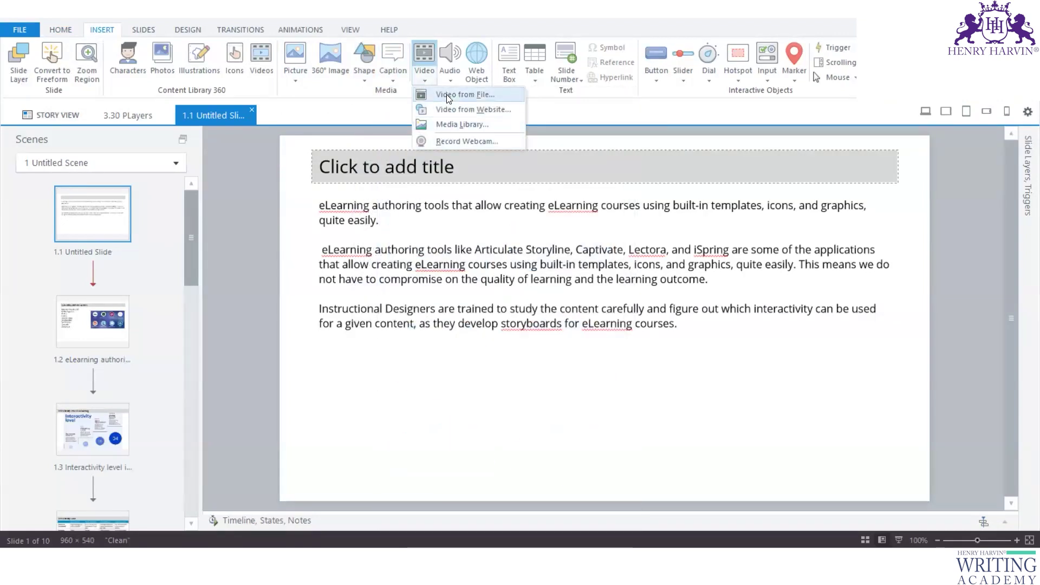
- Open the Content Library 360 video search and look for "project management" videos
left_click(262, 60)
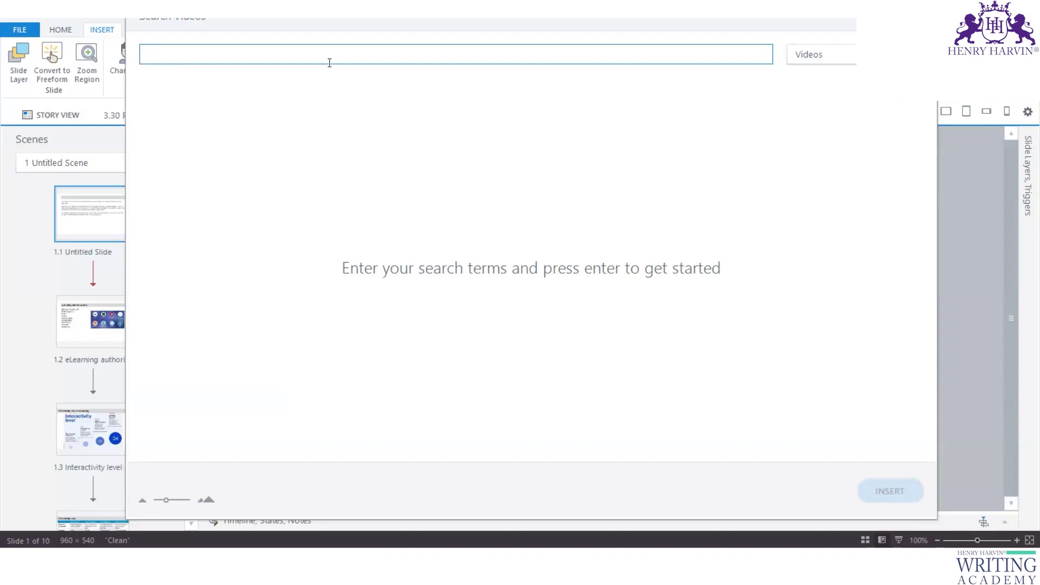
type("project mamnagement")
key("BackSpace")
key("BackSpace")
key("BackSpace")
key("BackSpace")
key("BackSpace")
key("BackSpace")
key("BackSpace")
key("BackSpace")
key("BackSpace")
type("nagement")
key("Return")
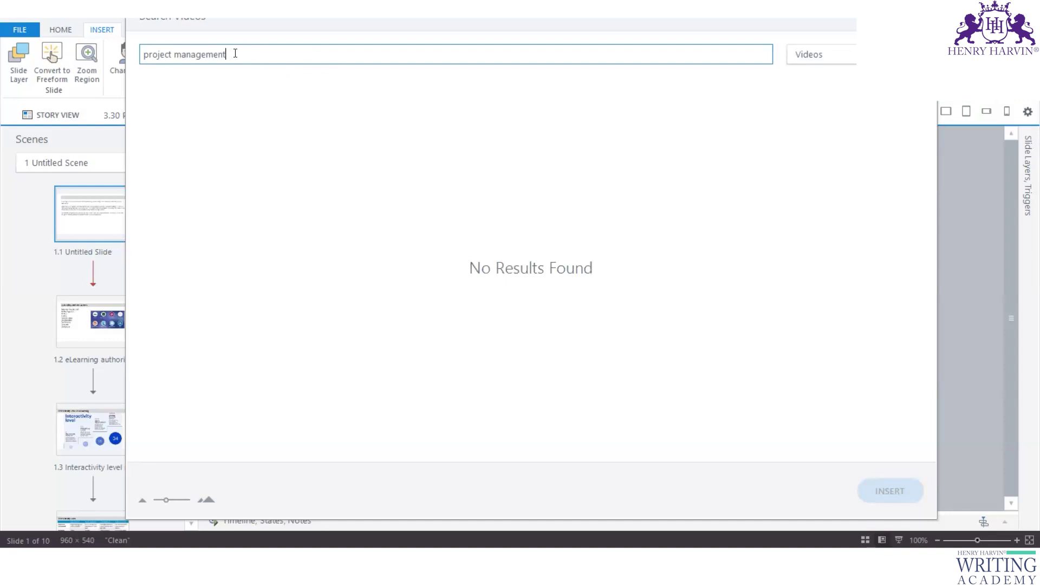
- Shorten the video search to "project" and preview the 00:06 clip of devices connected around a router
left_click_drag(232, 54, 174, 54)
key("BackSpace")
key("BackSpace")
key("Return")
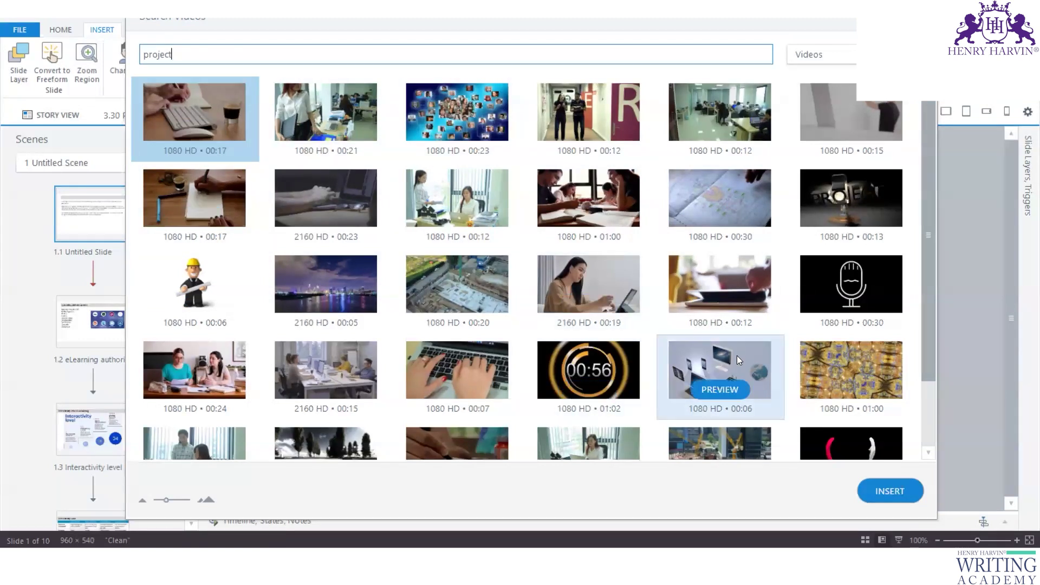
left_click(722, 394)
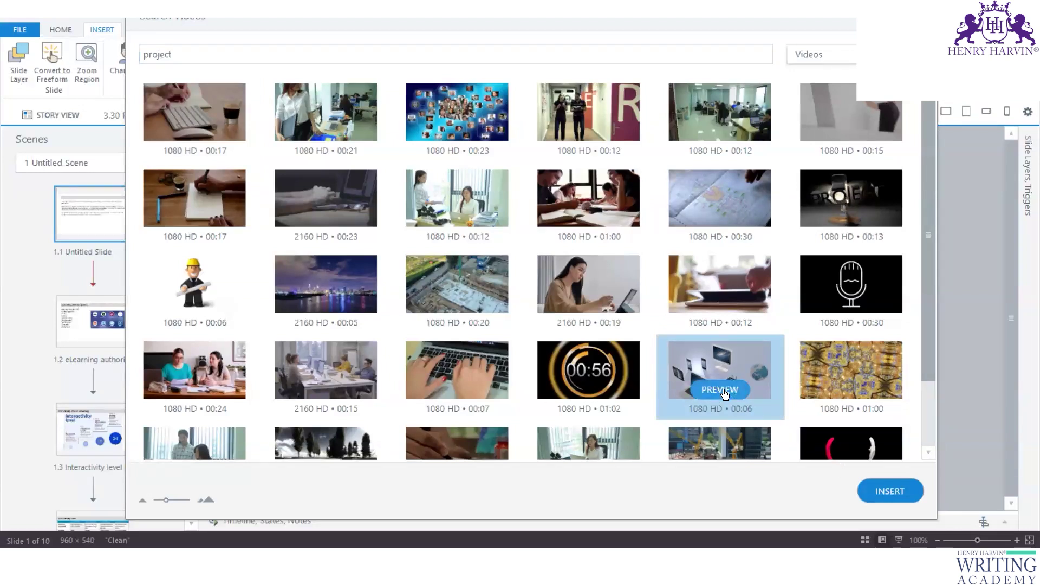
left_click(720, 389)
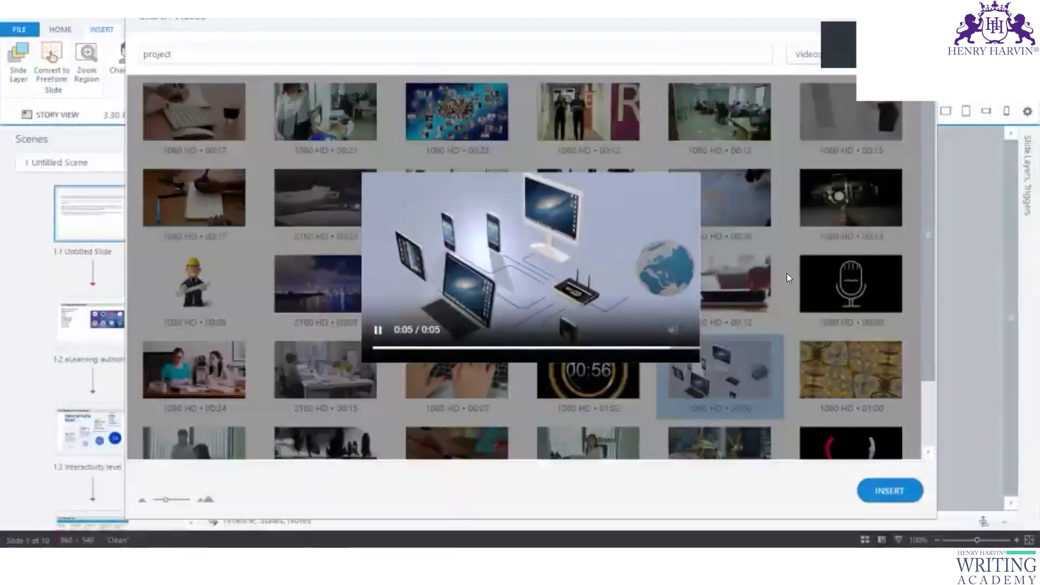
left_click(379, 330)
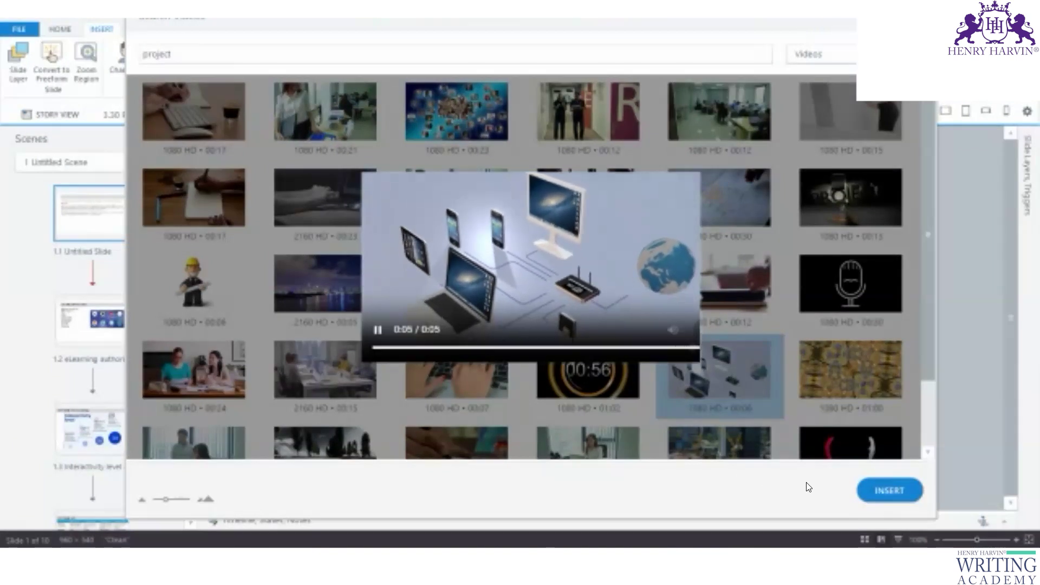
- Insert the connected-devices video on the slide and scale it to about 434 × 244 px in the slide's lower-left corner
left_click(891, 490)
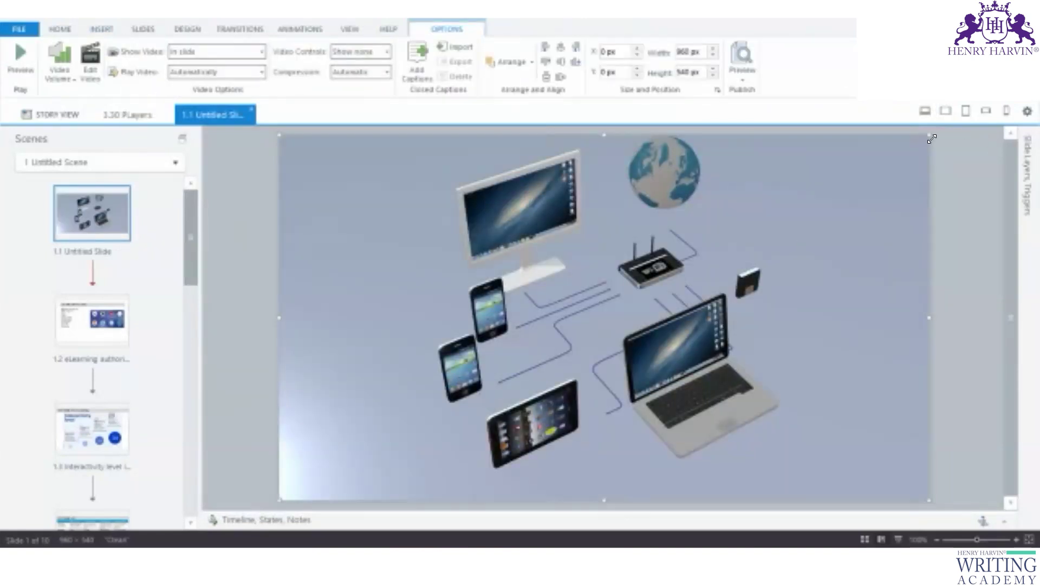
left_click_drag(932, 139, 444, 402)
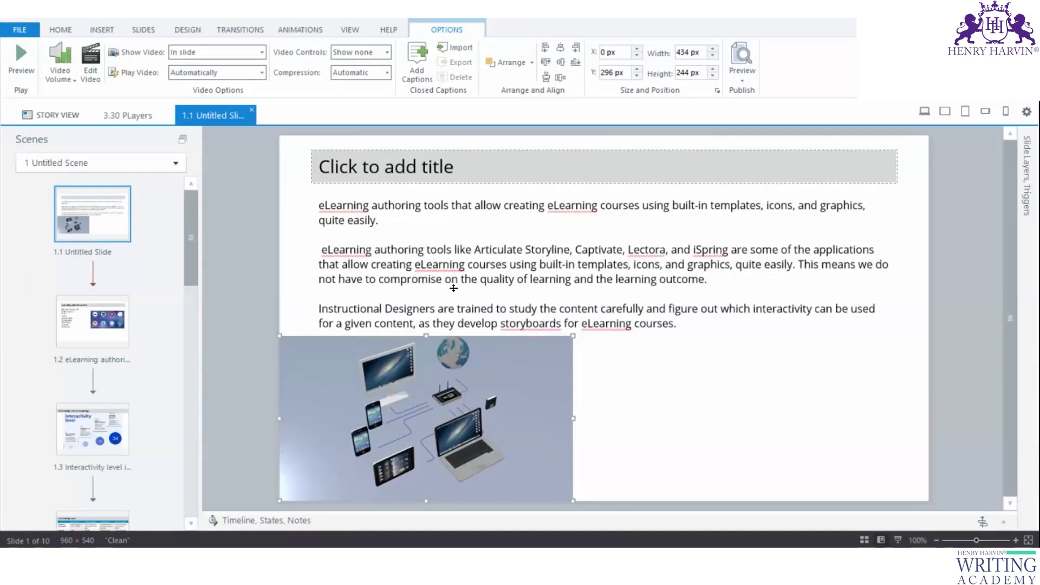
- Show the slide's timeline and move the video clip so it starts at the beginning
left_click(404, 521)
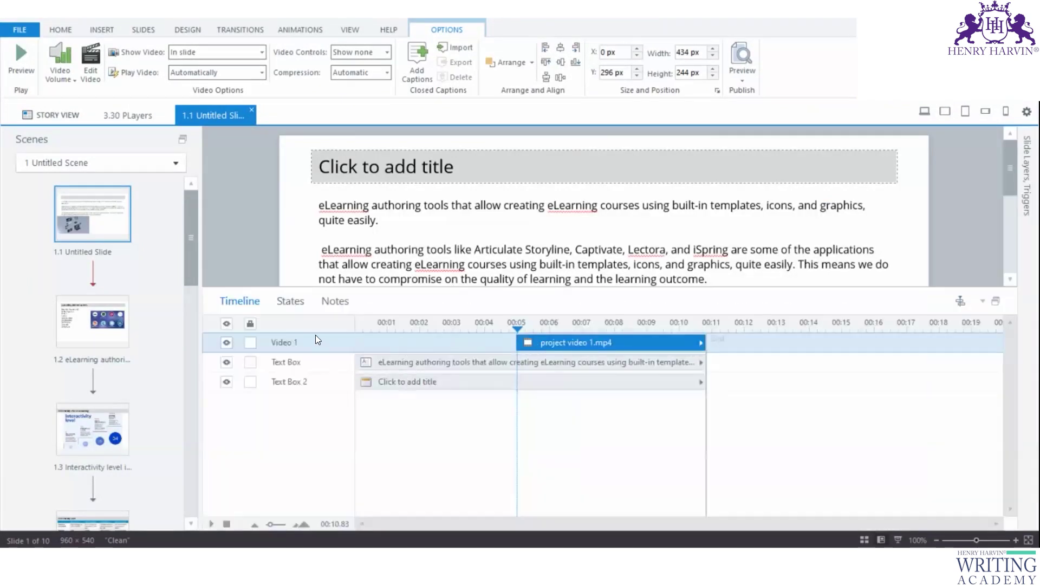
left_click_drag(544, 340, 379, 341)
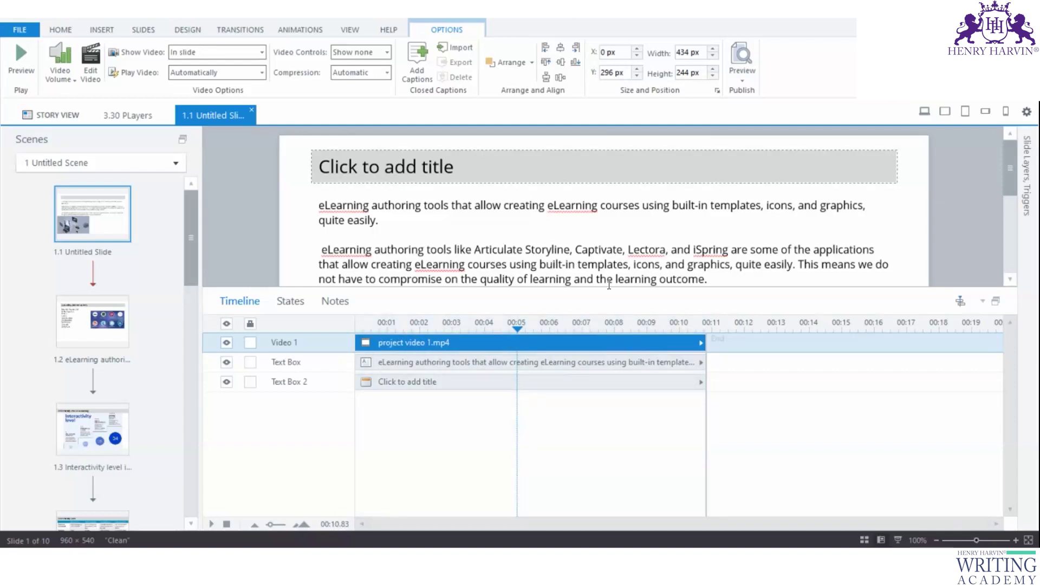
- Shrink the timeline area to reveal more of the slide and delete the connected-devices video
left_click_drag(608, 288, 623, 469)
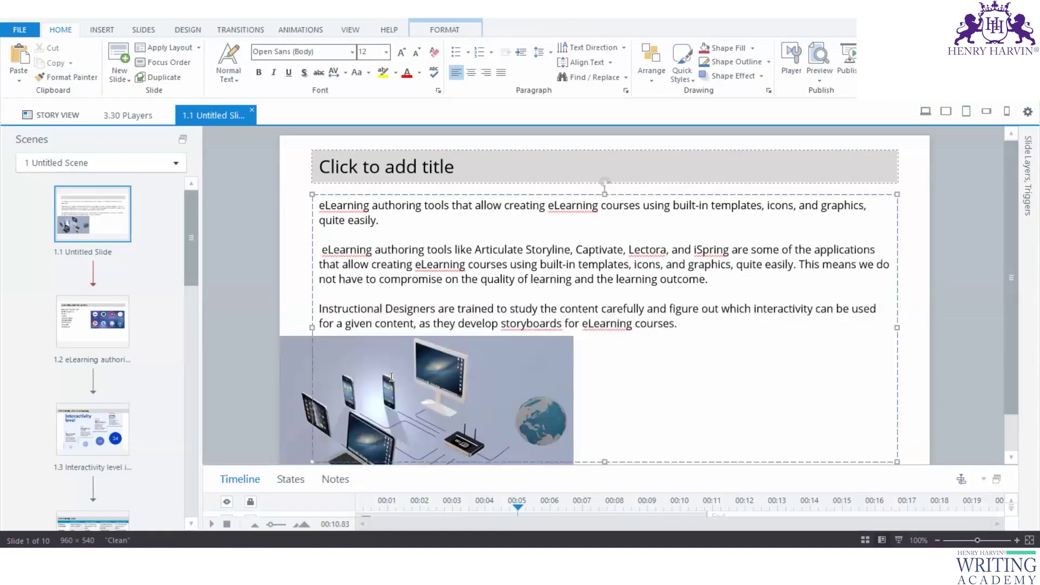
left_click(292, 373)
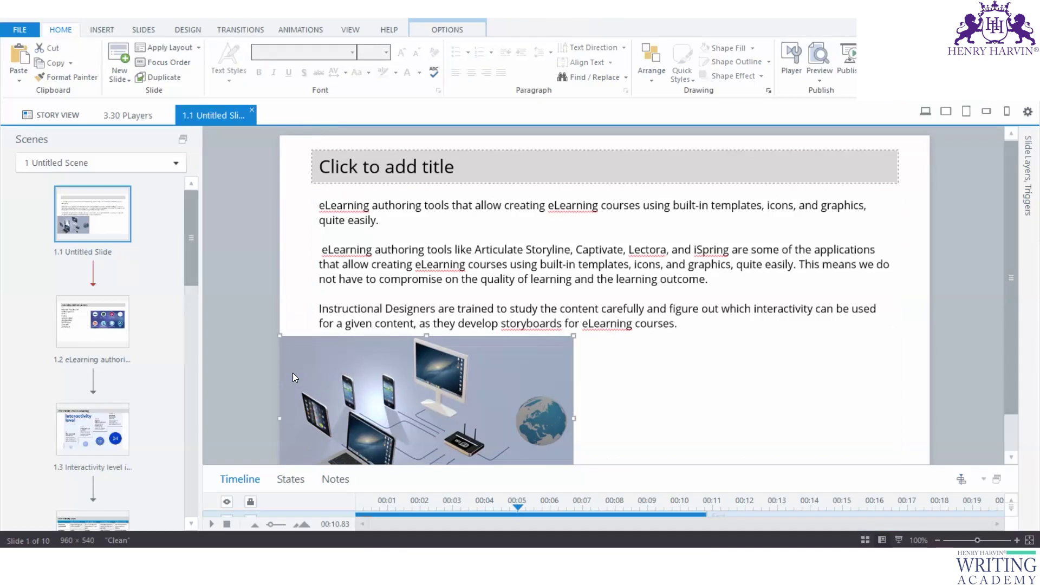
key("Delete")
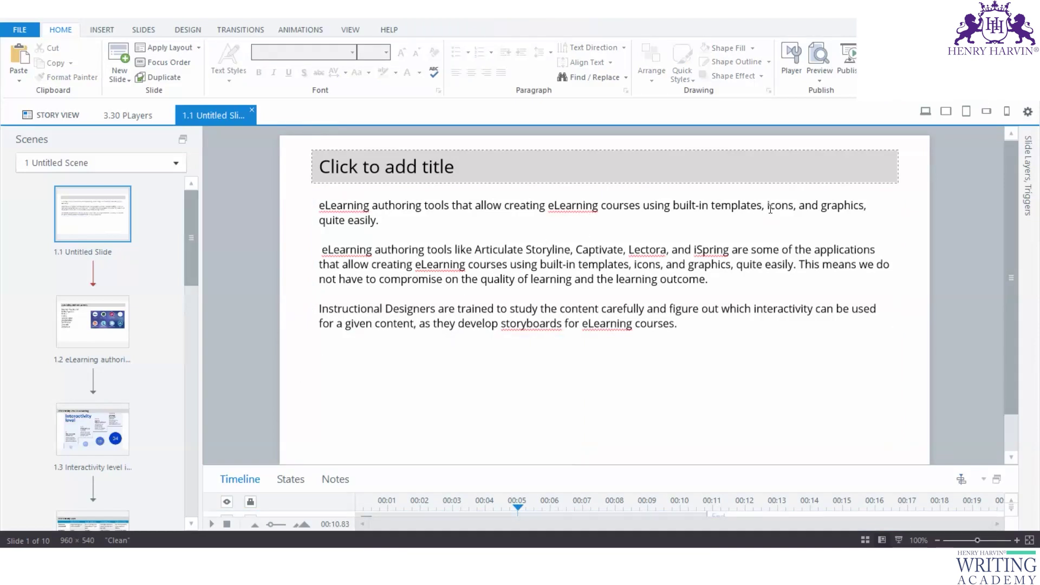
- Highlight "templates, icons, and graphics, quite easily." in the first paragraph and review the view, shape formatting and insert options
left_click_drag(712, 204, 653, 240)
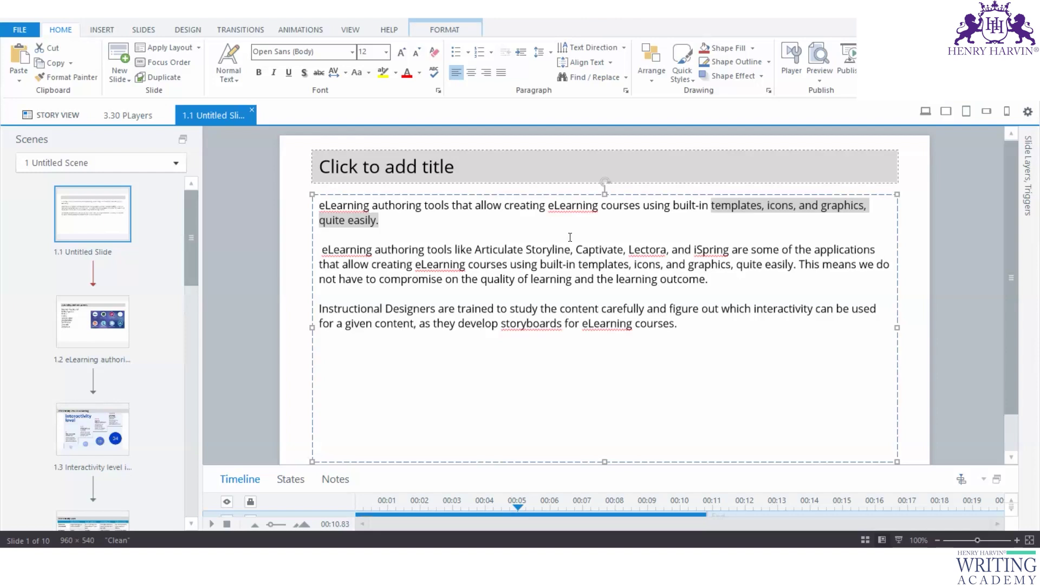
left_click(350, 30)
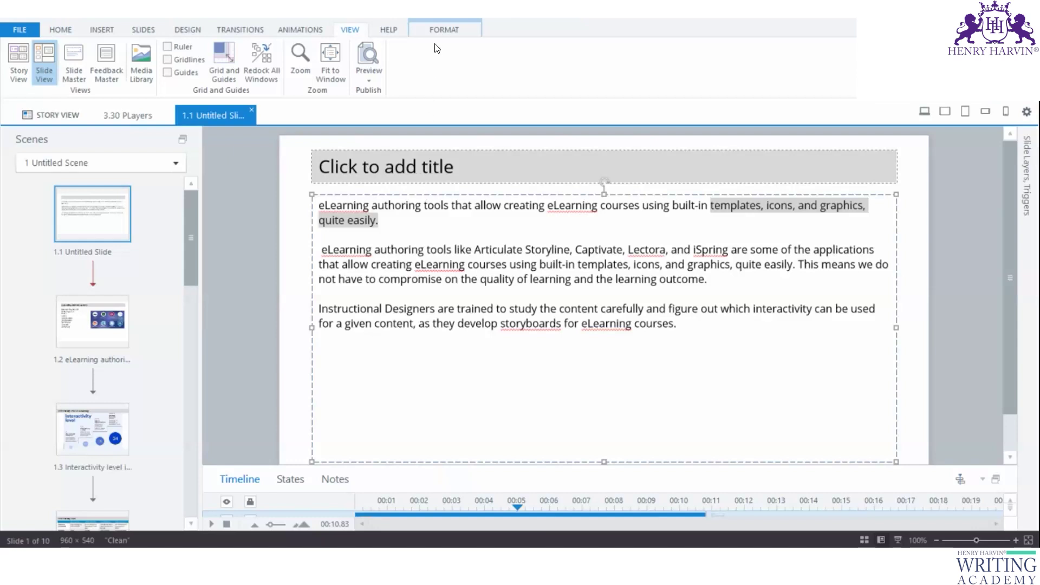
left_click(444, 29)
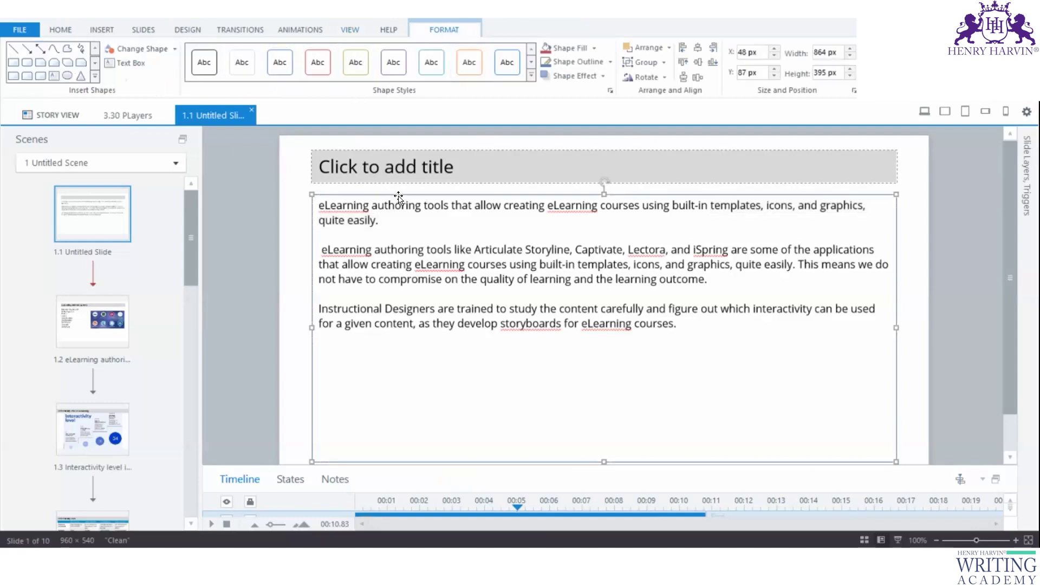
key("Escape")
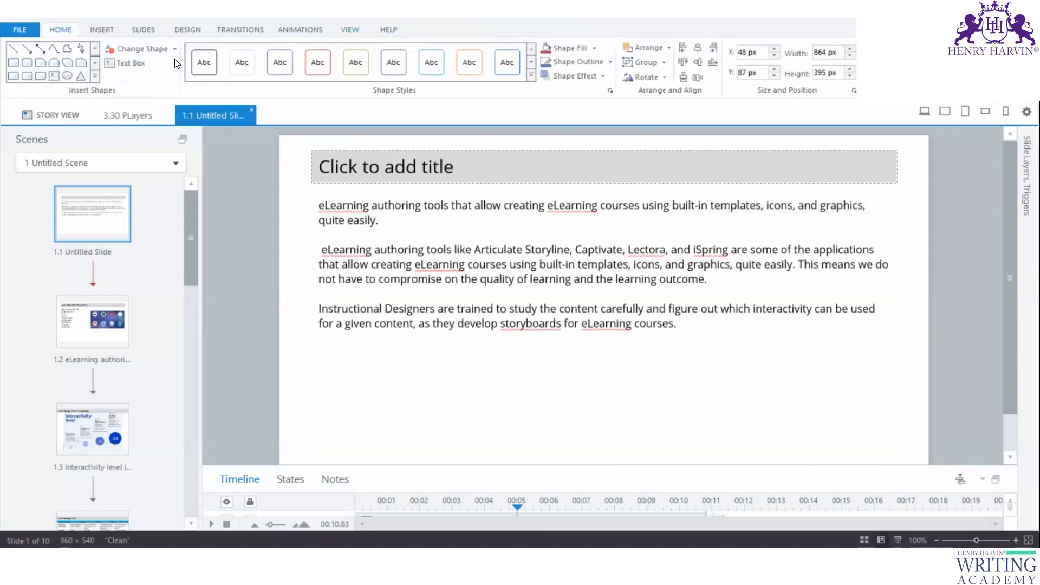
left_click(98, 29)
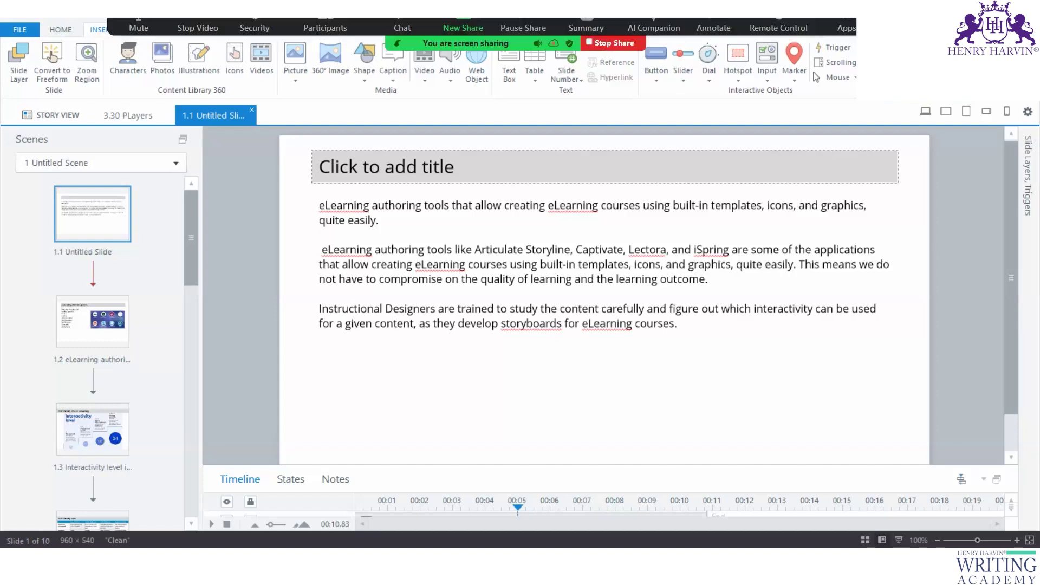
- Examine the LMS / LRS publish settings and the available LMS reporting standards, then close them without publishing
right_click(888, 103)
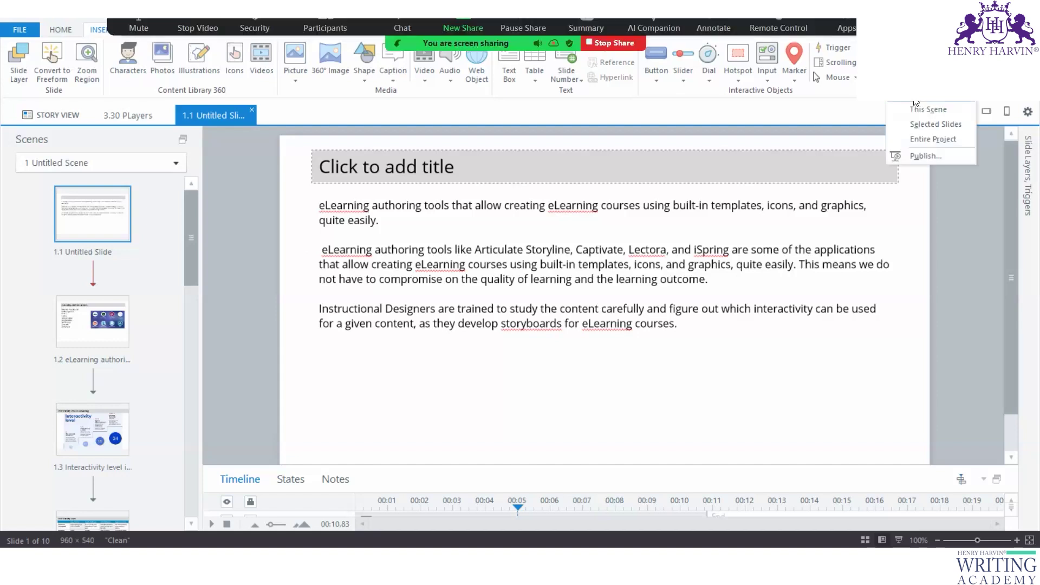
left_click(928, 156)
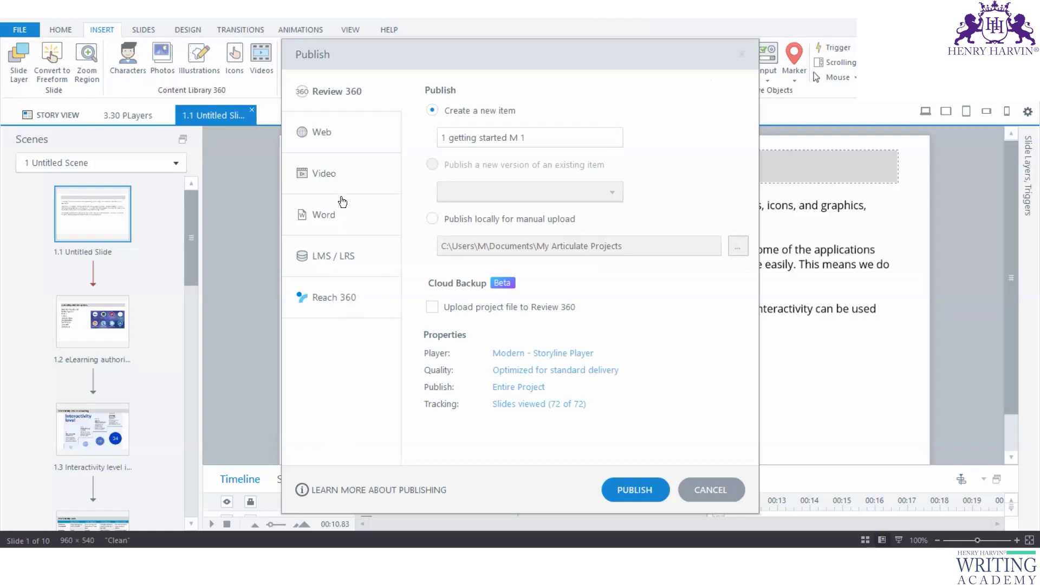
left_click(334, 258)
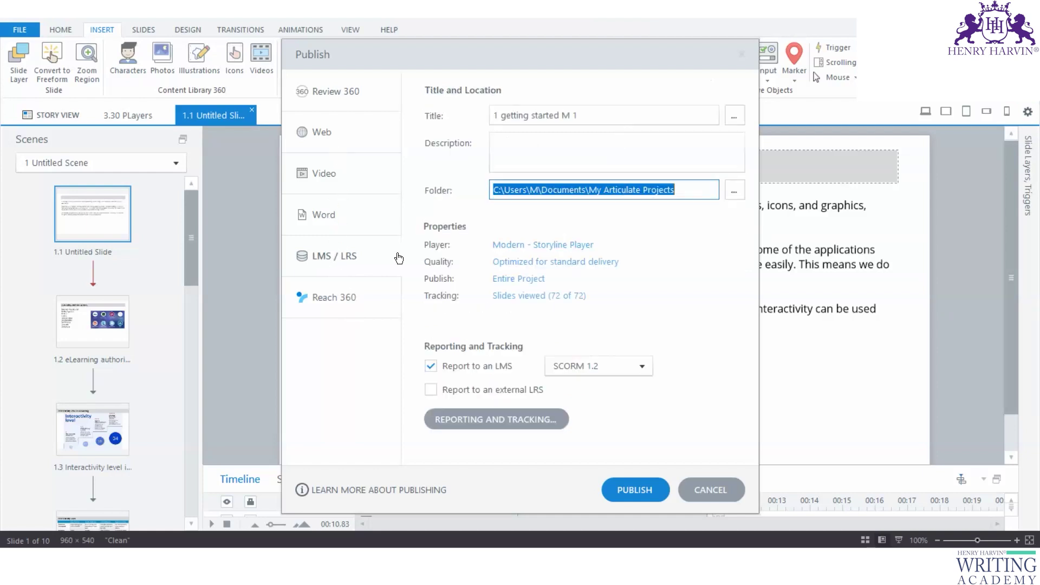
left_click(644, 366)
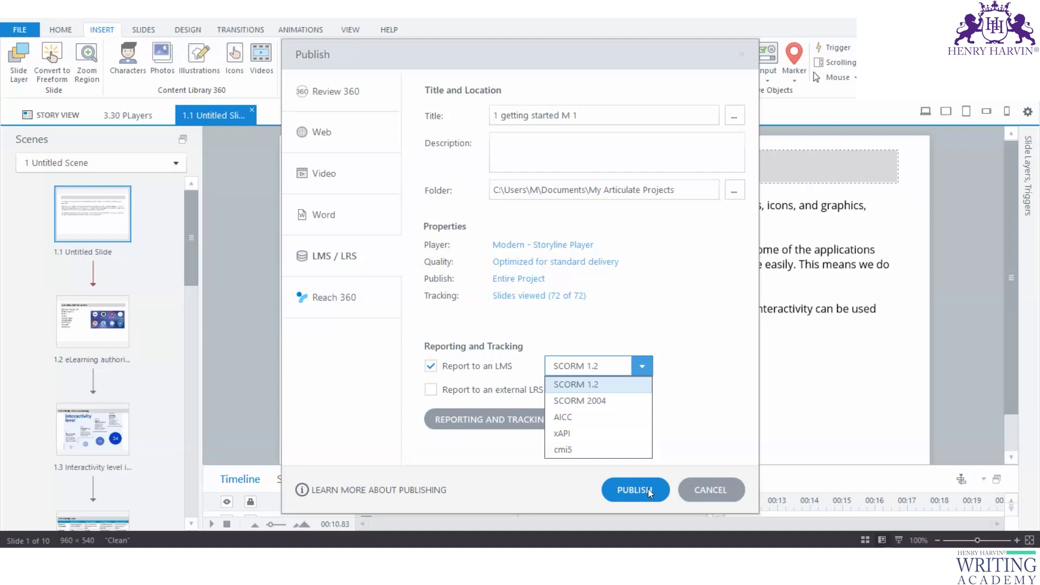
left_click(699, 489)
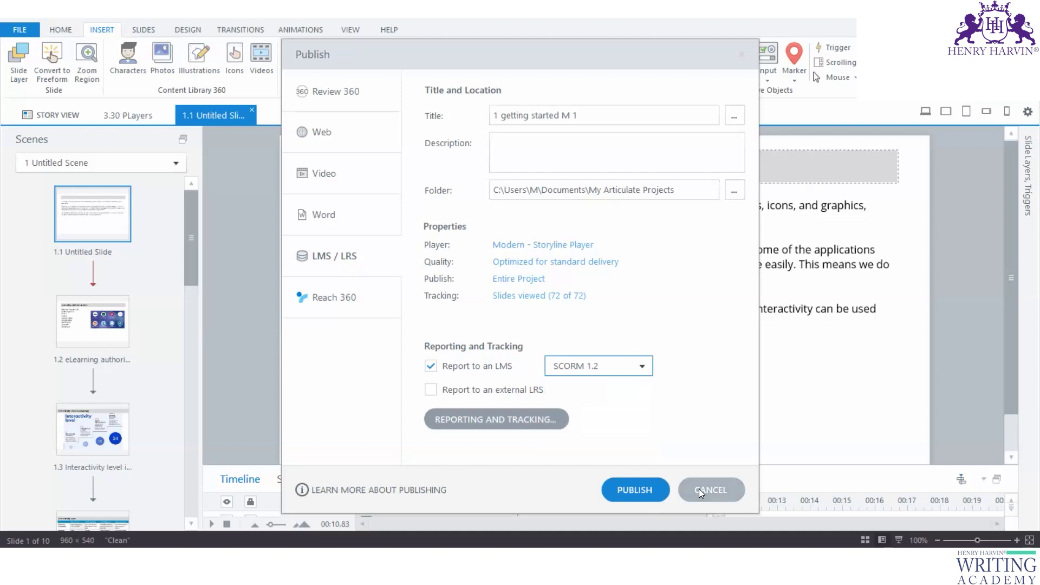
left_click(699, 489)
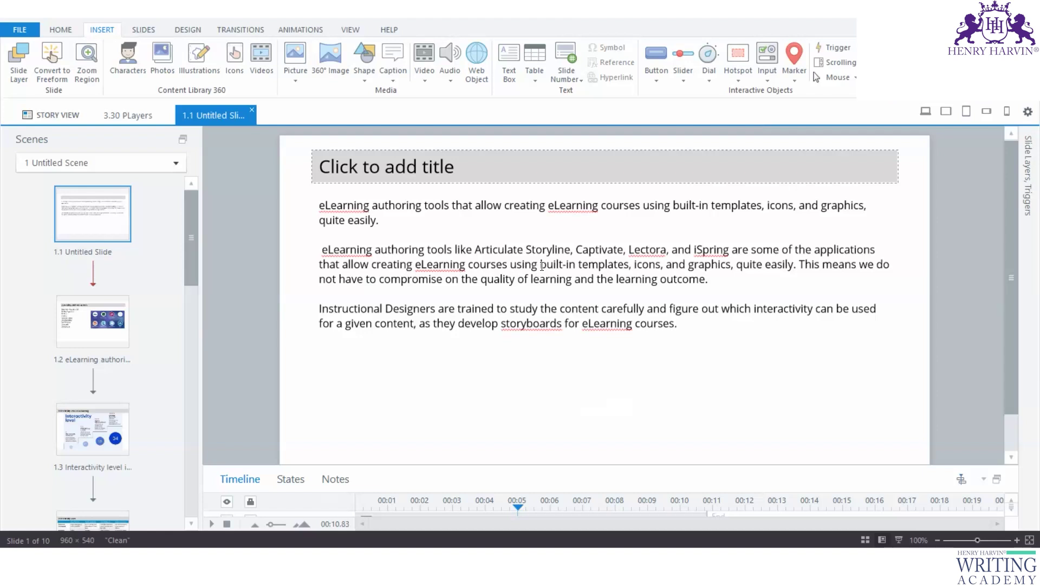
- Highlight the phrase "built-in templates, icons, and graphics, quite easily" in the second paragraph
left_click_drag(540, 264, 629, 264)
left_click_drag(748, 264, 793, 264)
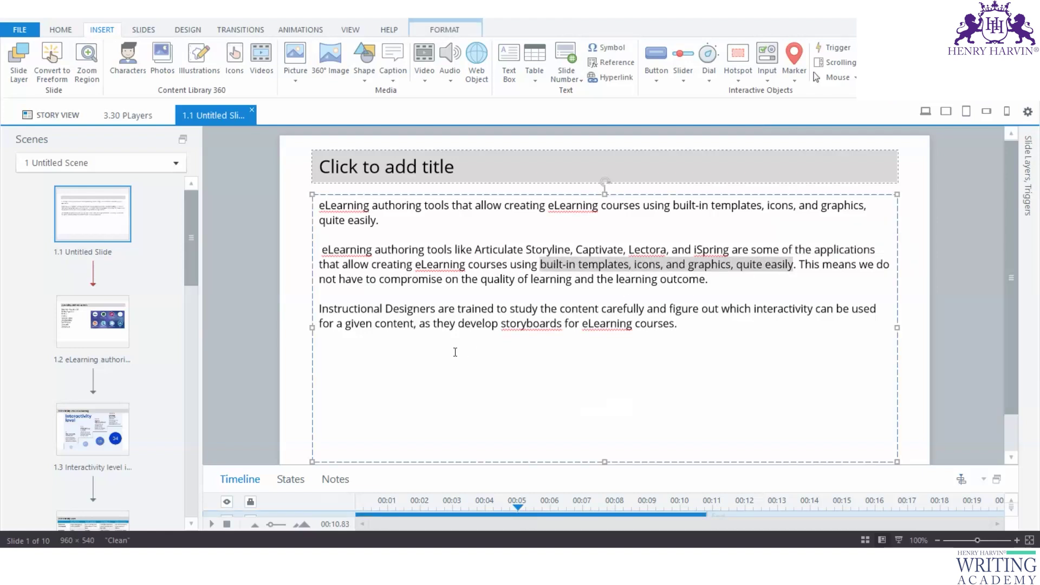